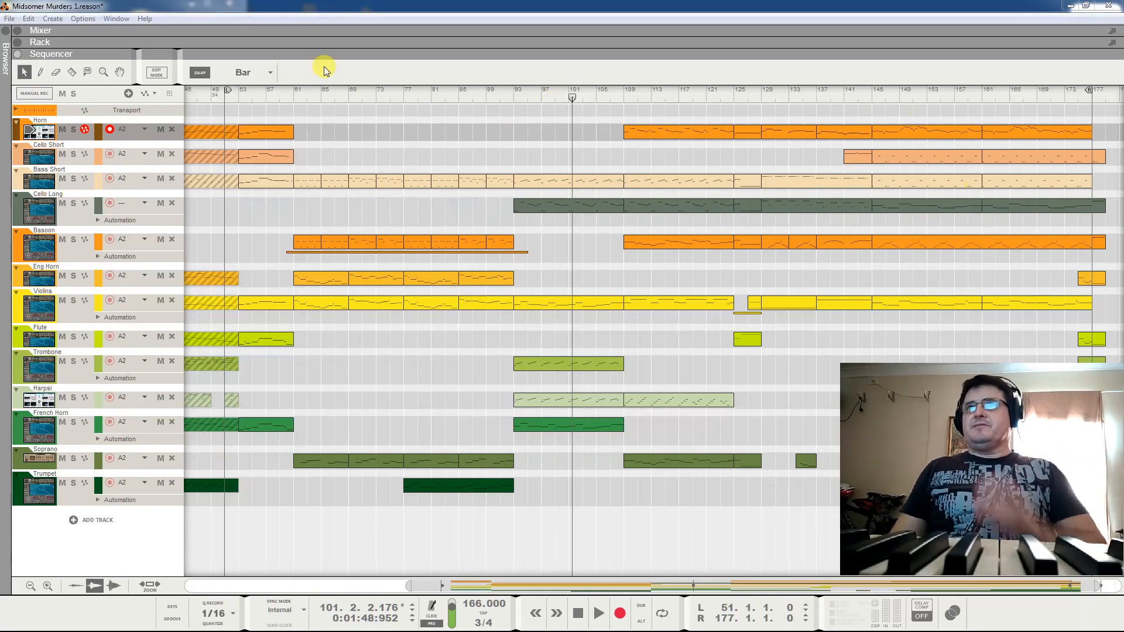
Play the arrangement from bar 51, skipping ahead to bars 93, 108 and about 123, and stop playback.
click(224, 97)
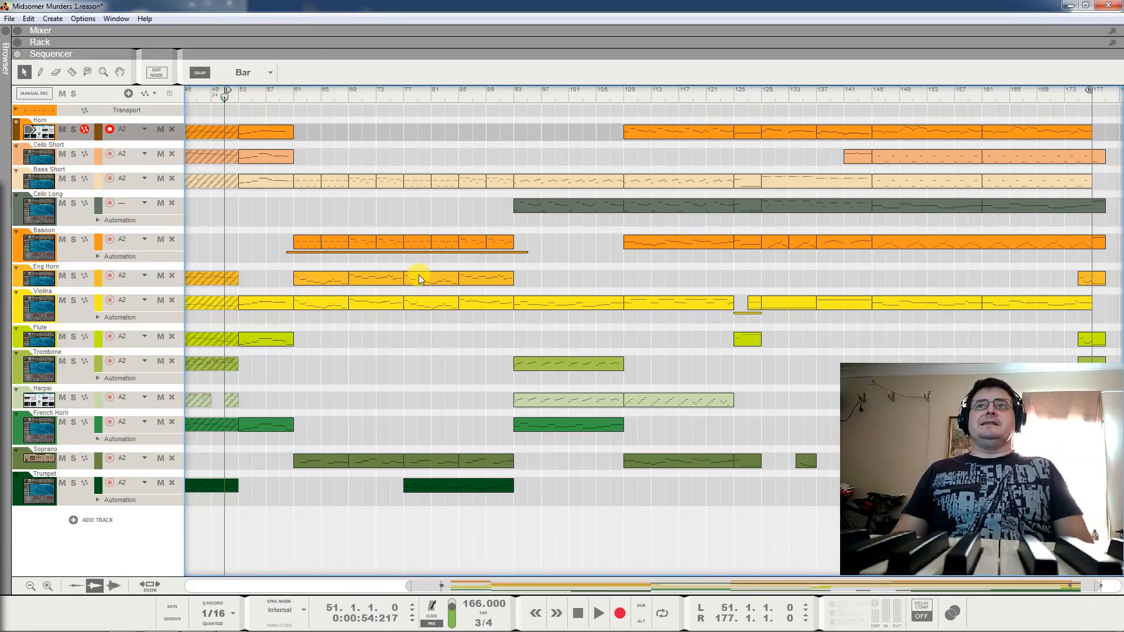
key(space)
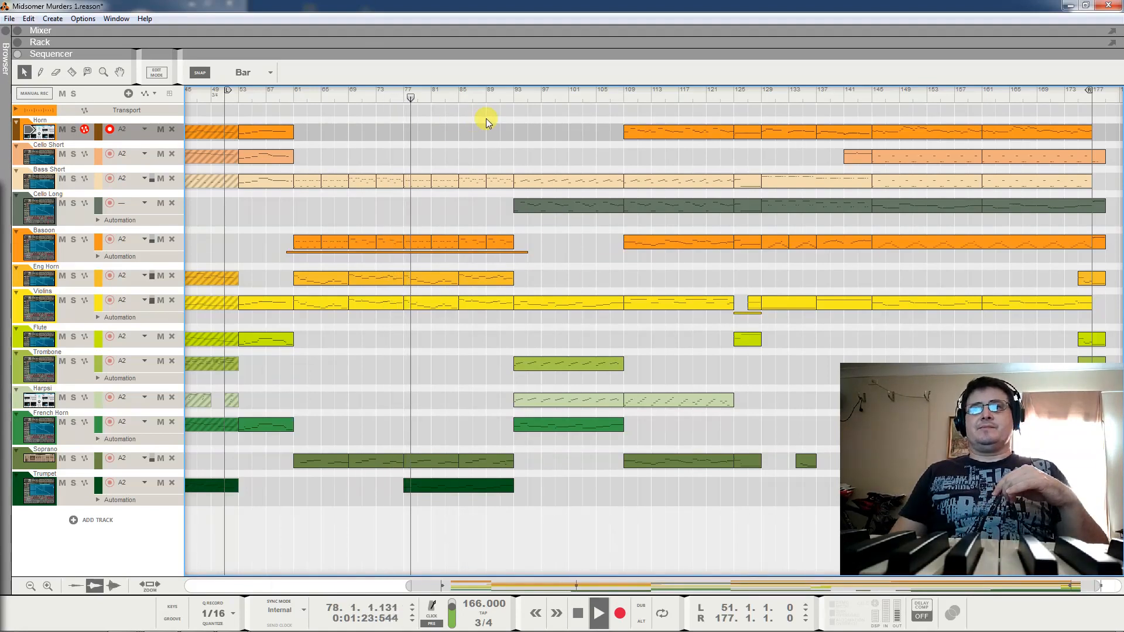
click(512, 94)
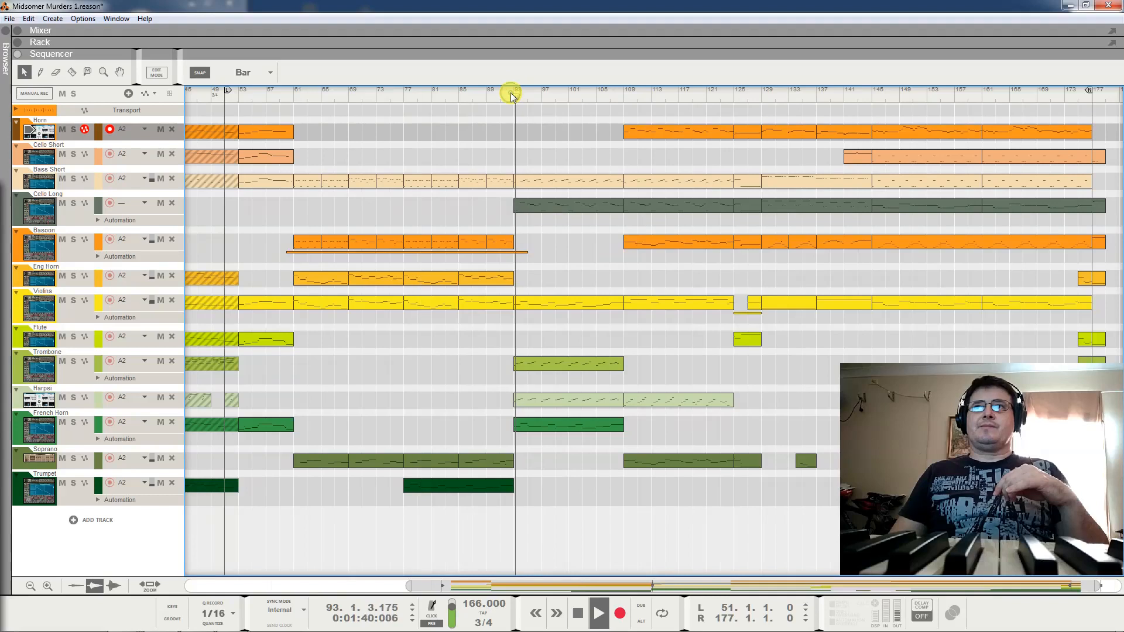
click(620, 97)
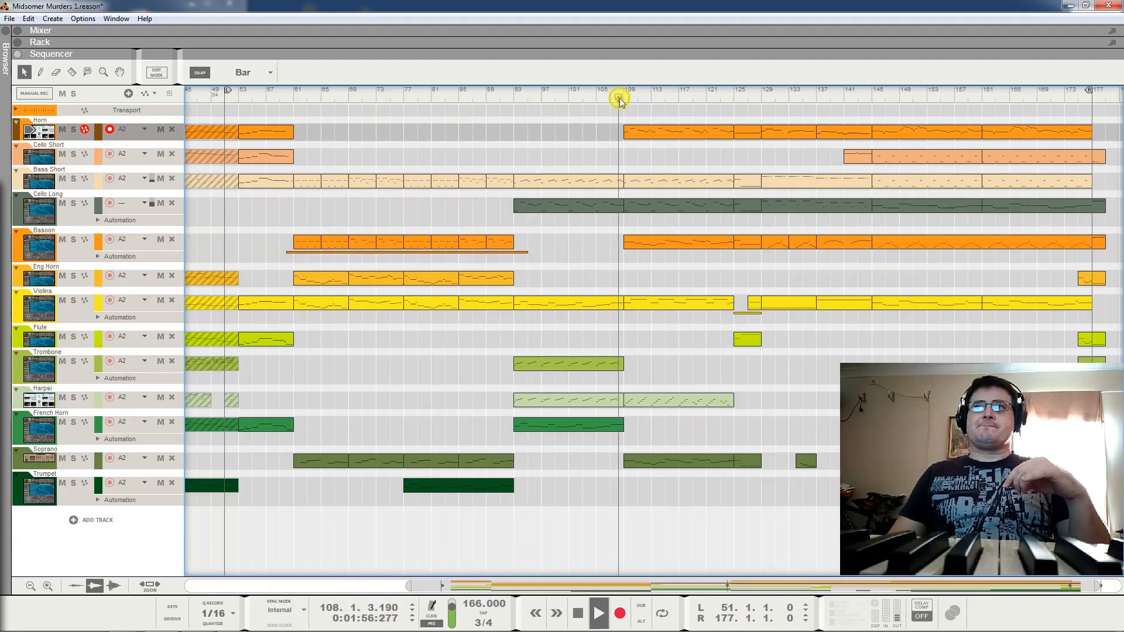
click(720, 99)
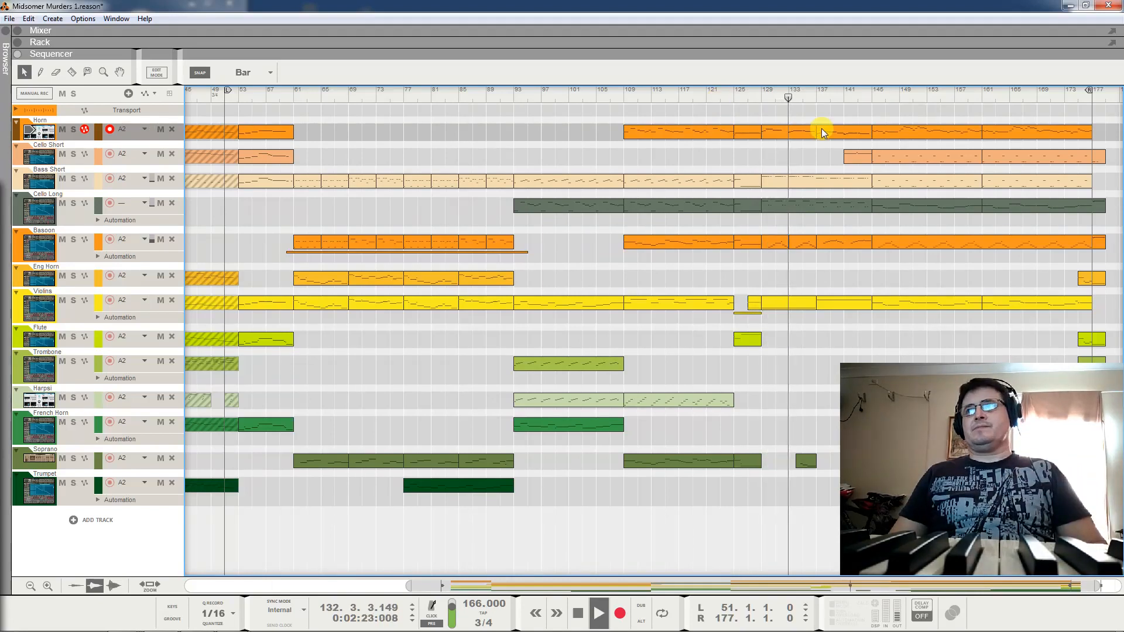
key(space)
Play the arrangement from bar 144 and stop at about bar 162.
click(867, 95)
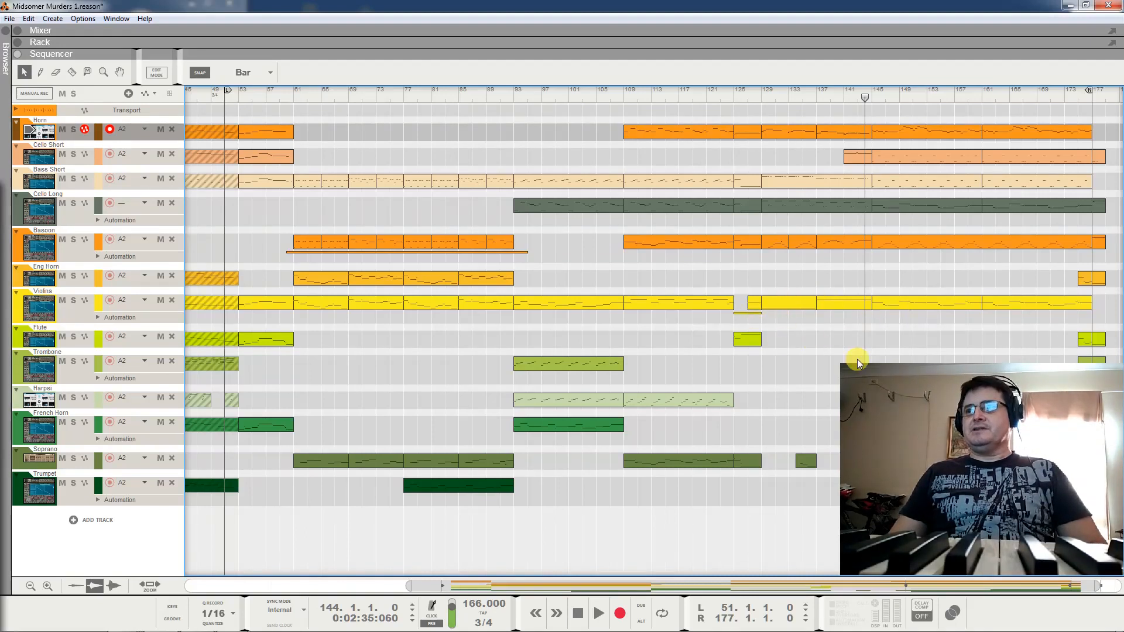
key(space)
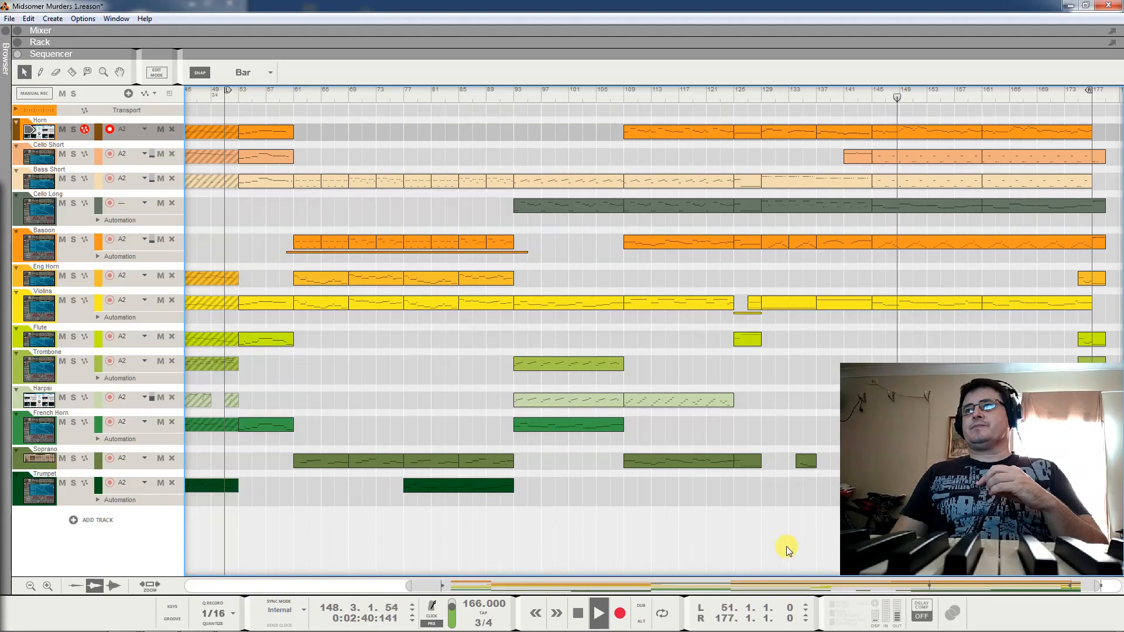
drag(606, 585, 691, 586)
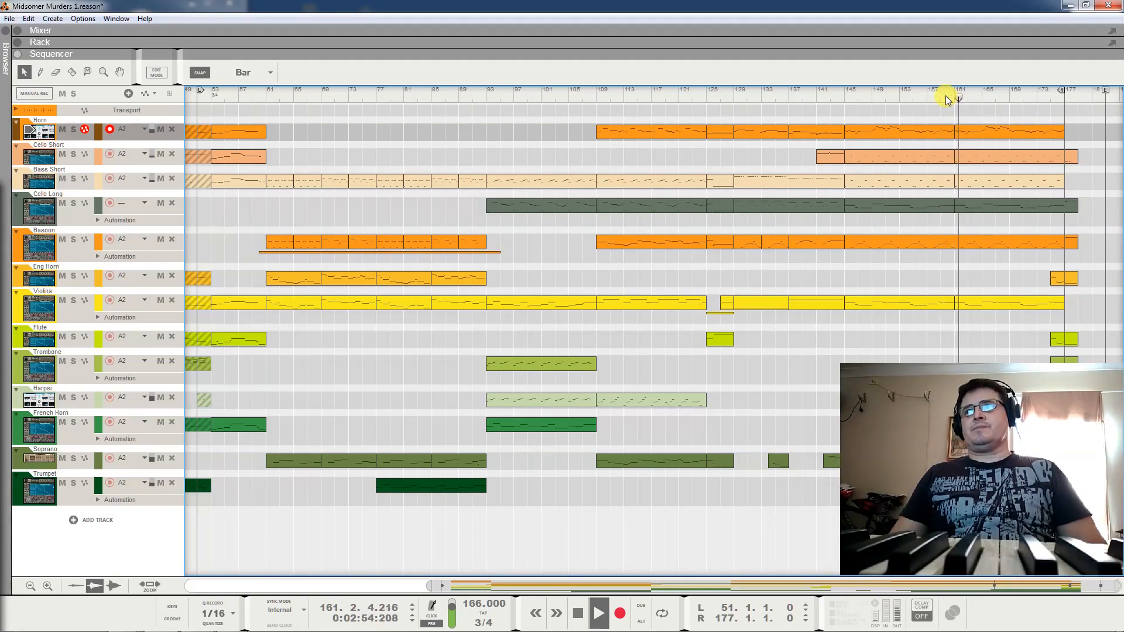
key(space)
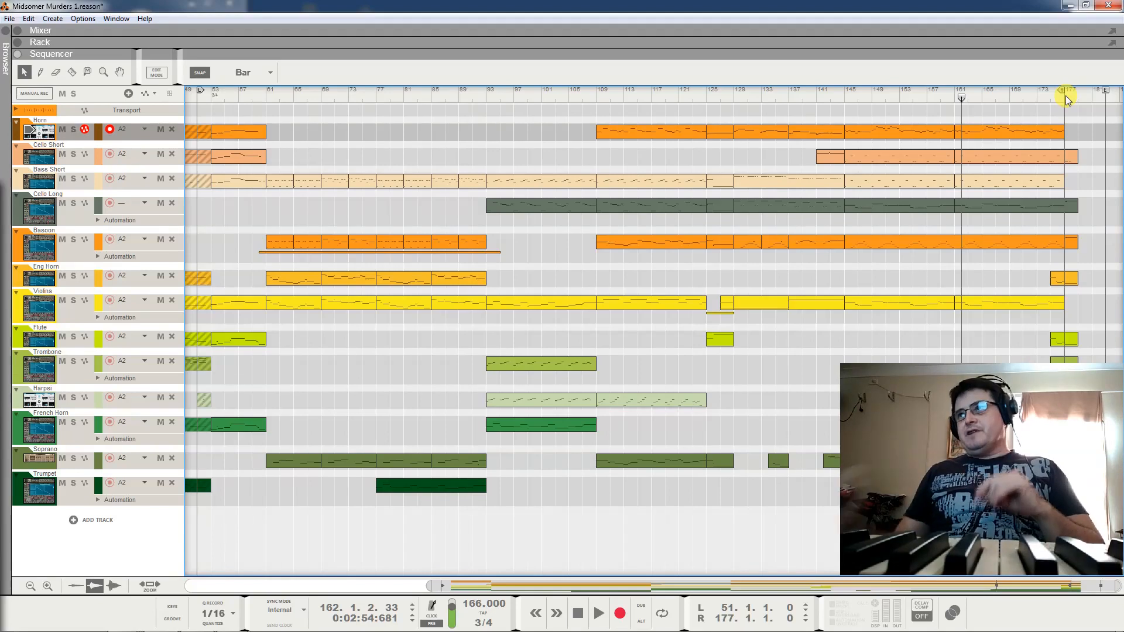
Play the song's ending from bar 174 until the last notes fade, and stop playback.
click(1056, 99)
click(1044, 98)
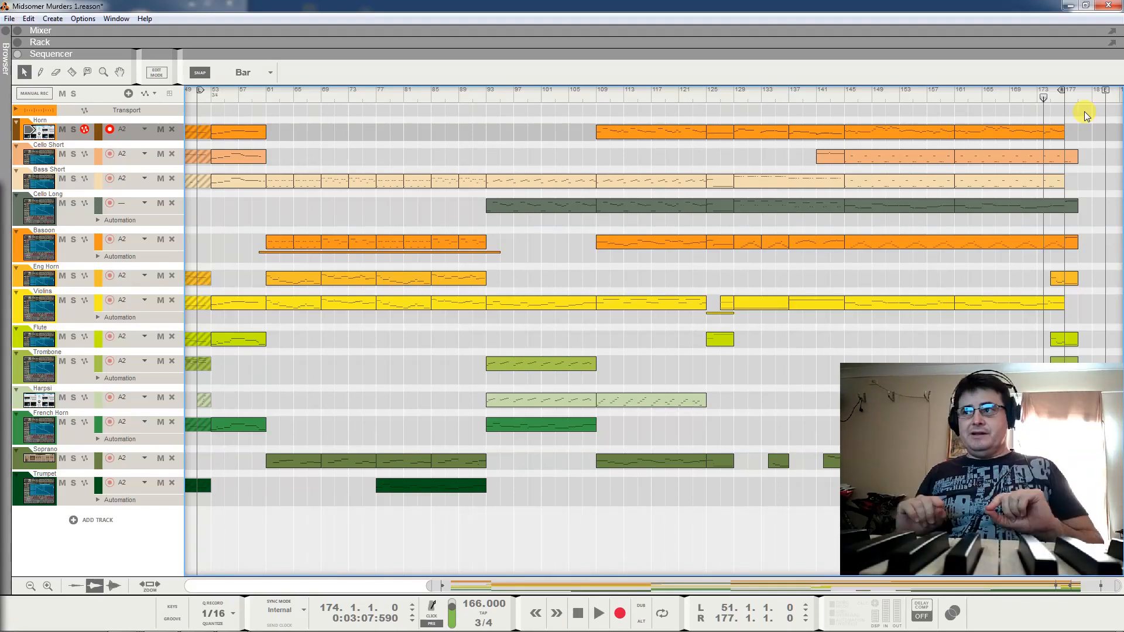
key(space)
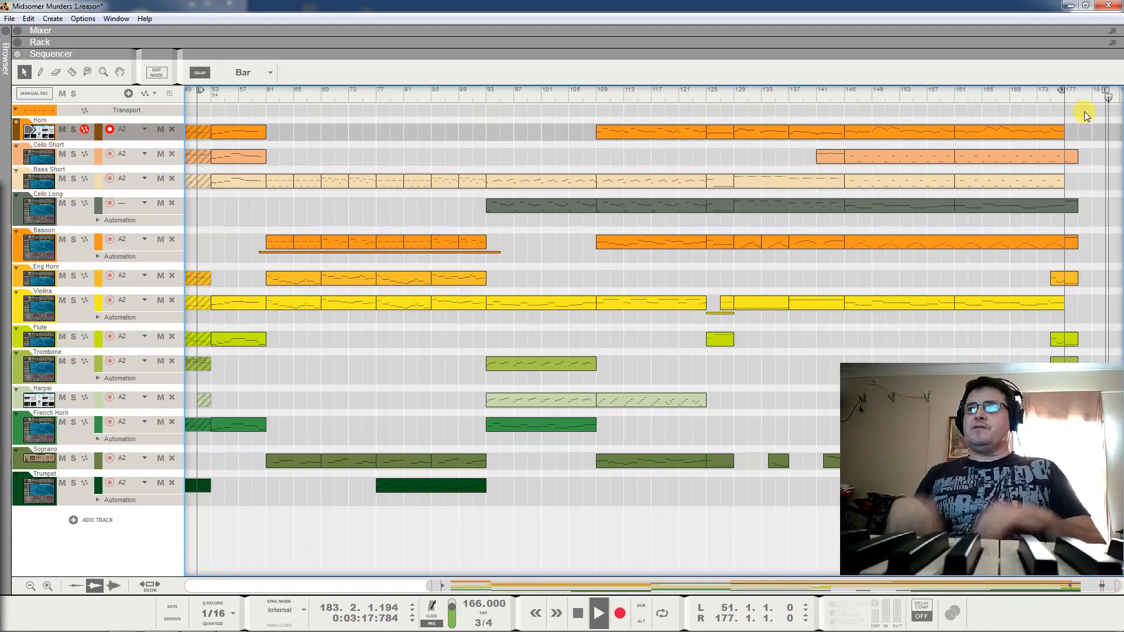
key(space)
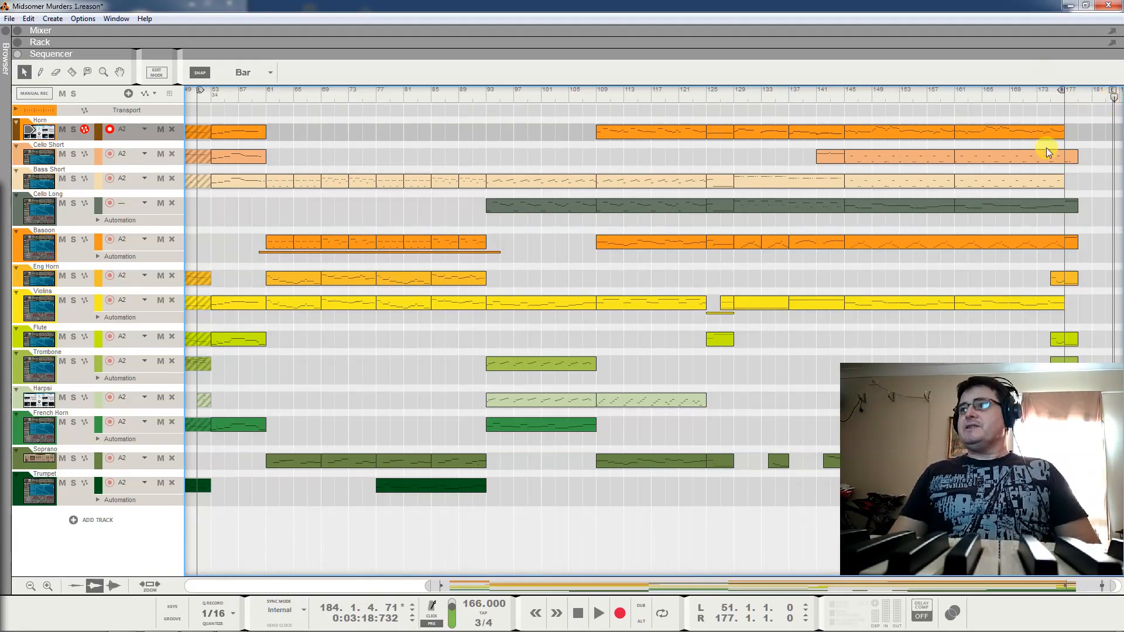
Place the playhead at bar 179 where the clips end, and return it to the song's start at bar 1.
drag(1114, 100, 1078, 101)
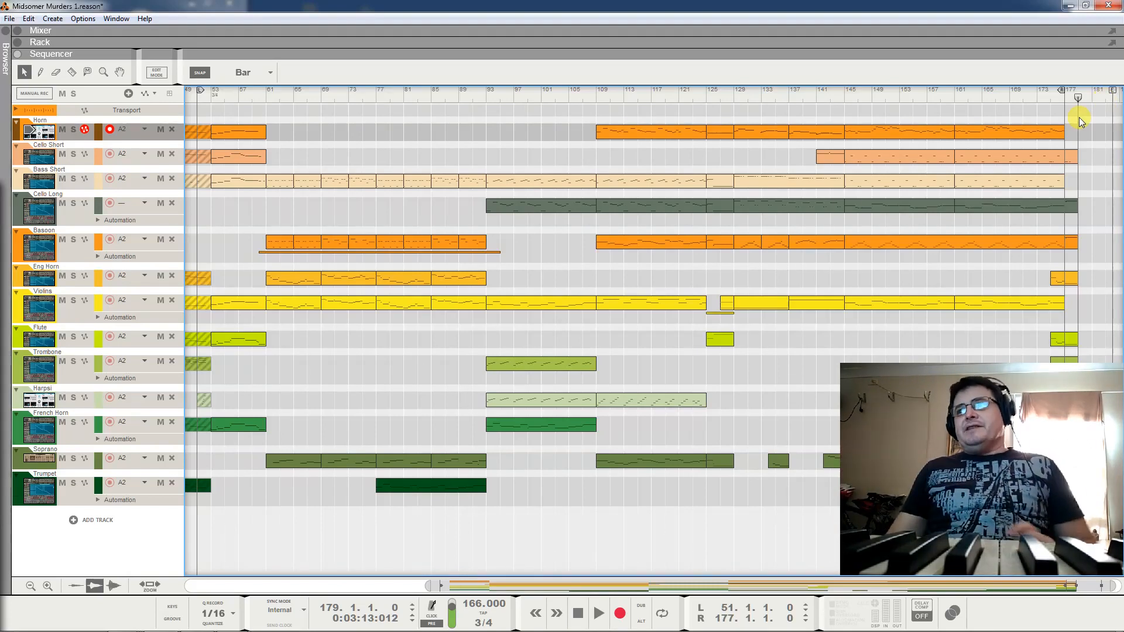
click(301, 585)
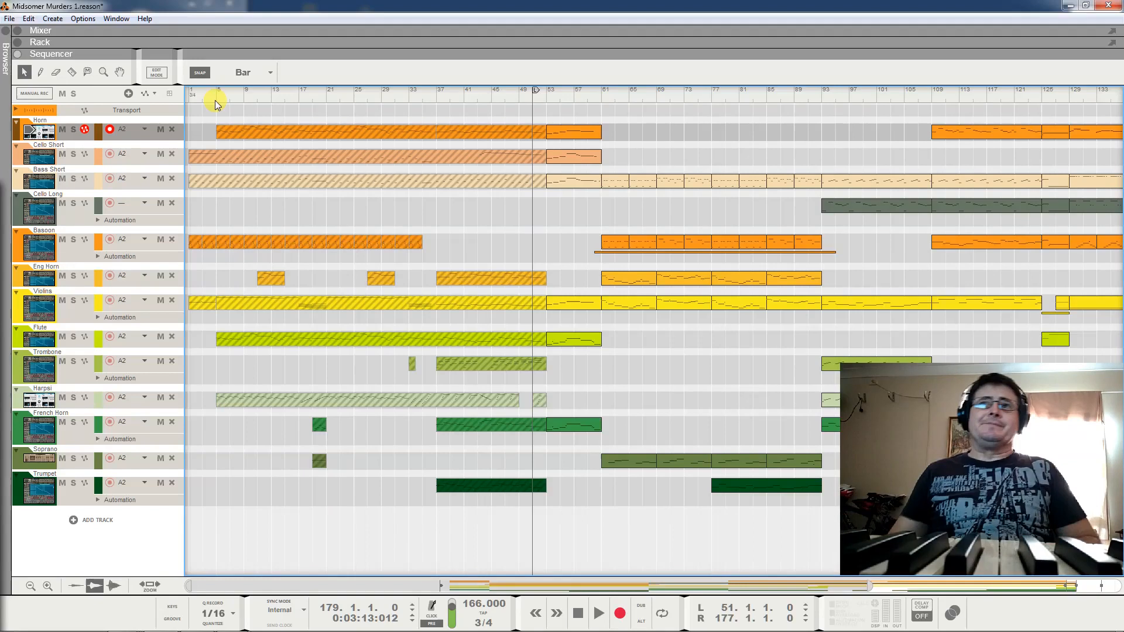
click(188, 100)
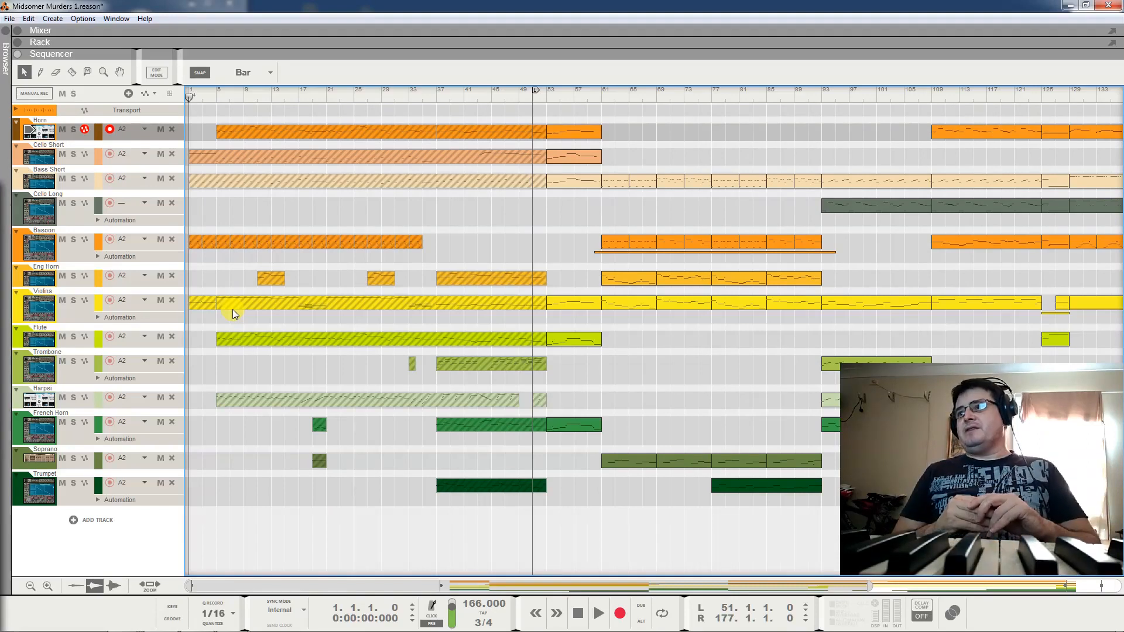
Move all clips two bars later, return them to their original position and deselect them.
click(208, 111)
key(ctrl+a)
drag(200, 155, 210, 160)
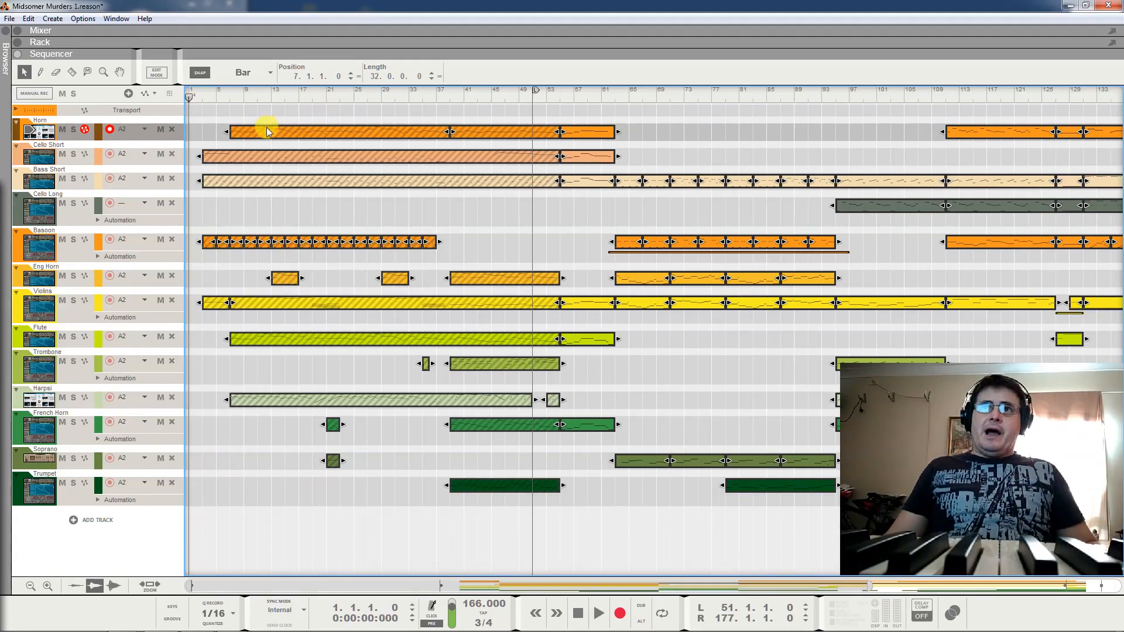
drag(266, 129, 256, 137)
click(238, 207)
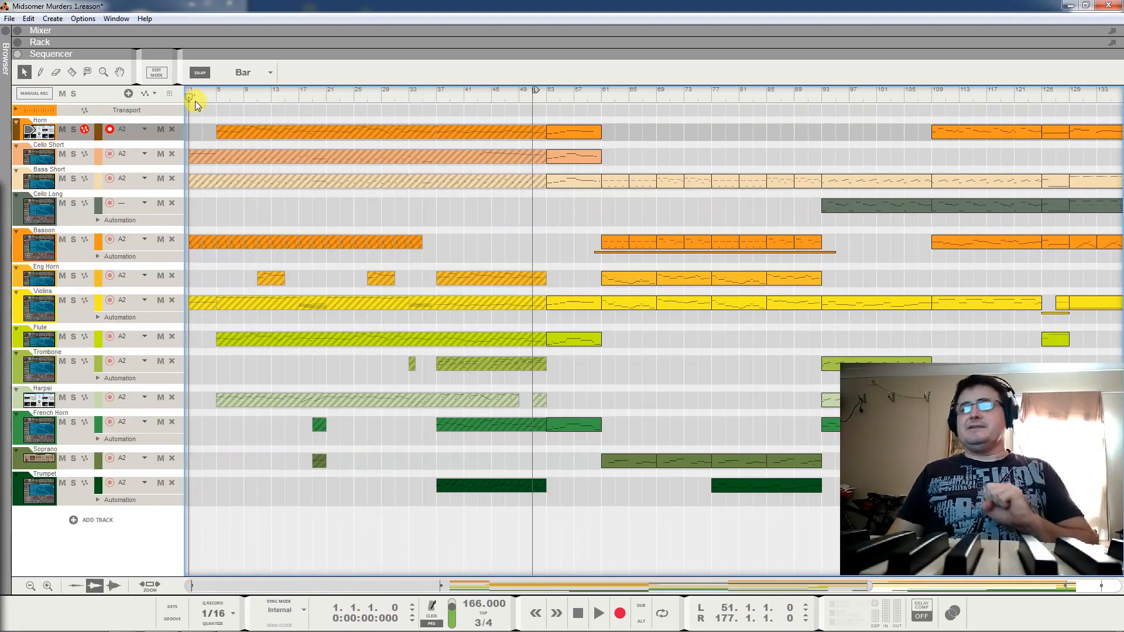
Set the playhead and the left locator to bar 52.
click(546, 98)
click(536, 99)
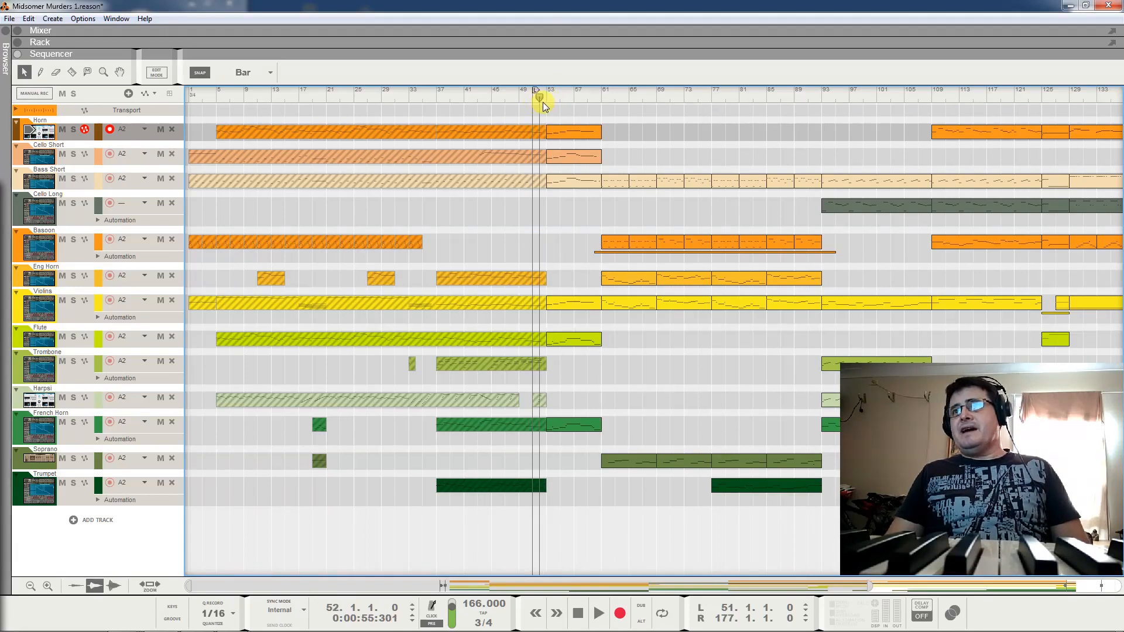
click(542, 102)
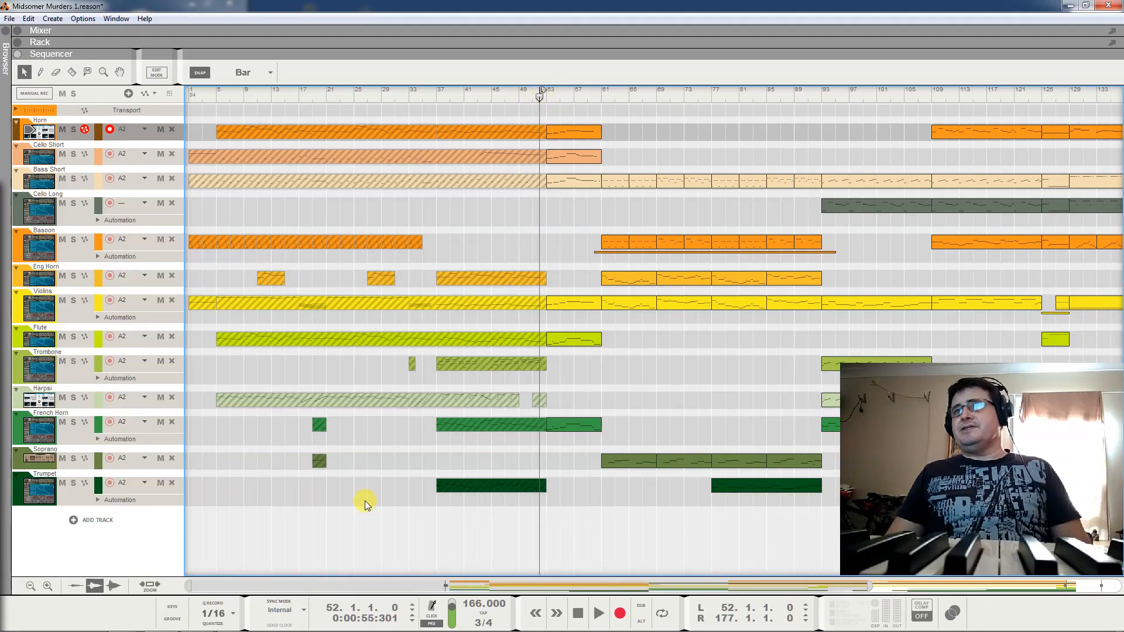
Open the rack above the sequencer to show the master section and instrument devices.
drag(438, 587, 696, 585)
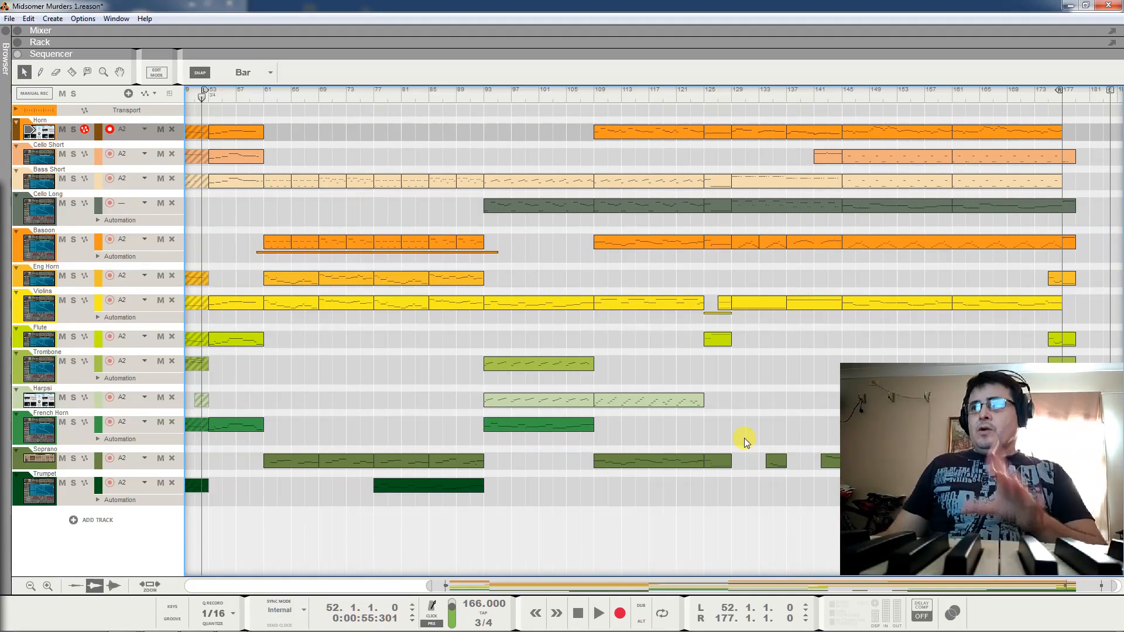
click(19, 47)
scroll(599, 201, up, 1)
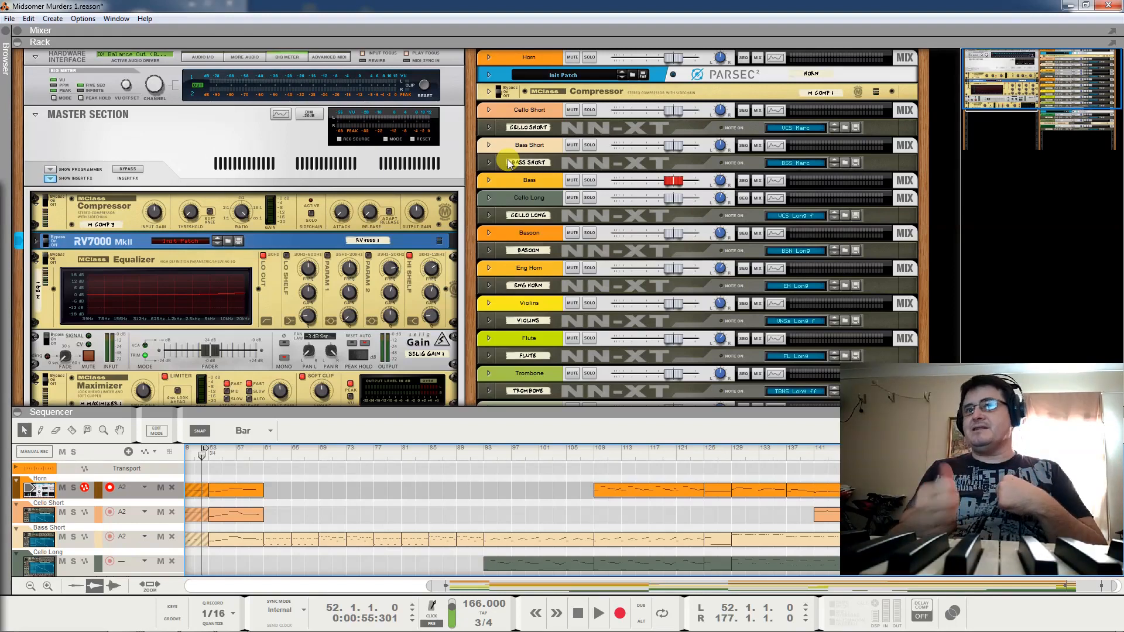
Enable the low shelf on the master MClass Equalizer, boost its gain and switch it off.
click(287, 255)
drag(310, 295, 354, 154)
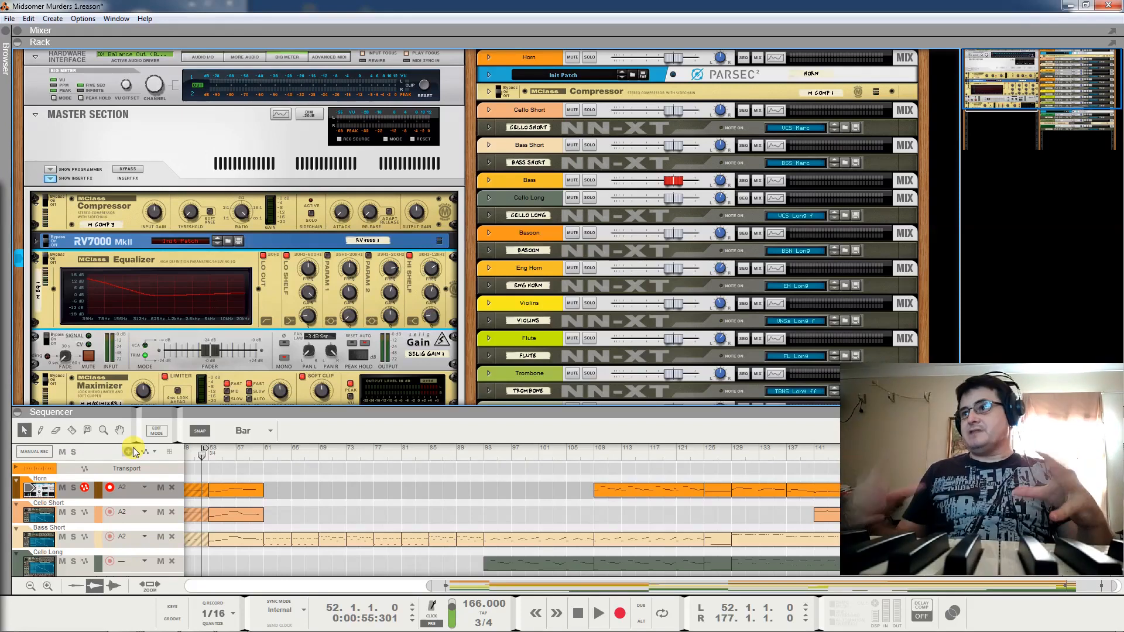
click(286, 256)
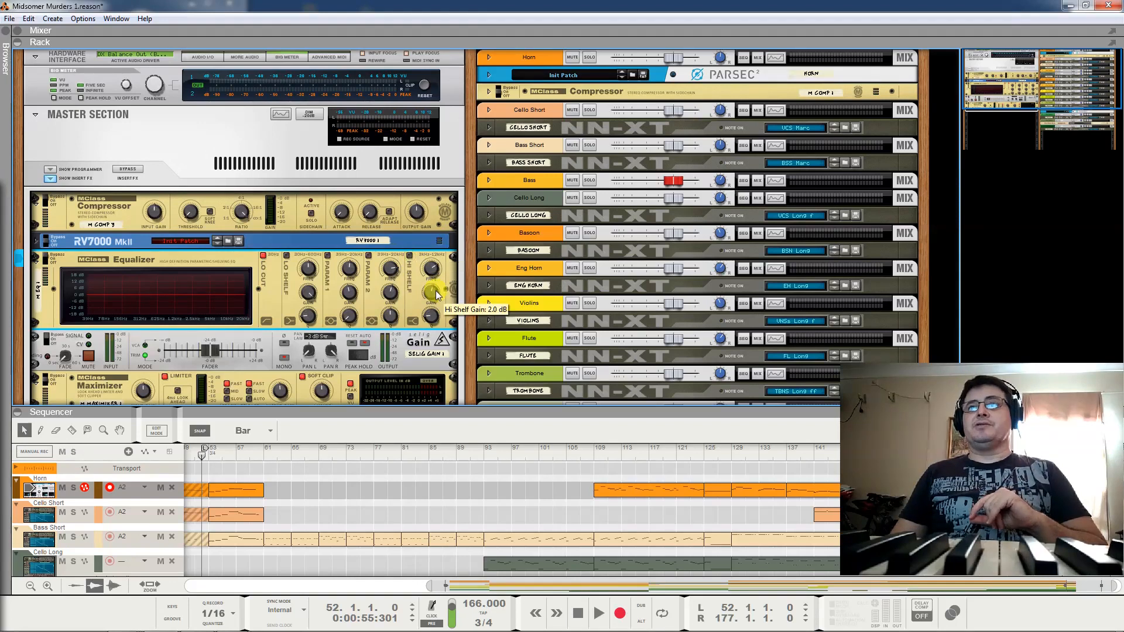
Cut the high shelf gain on the master equalizer and lower the Parametric 1 frequency.
drag(431, 296, 434, 342)
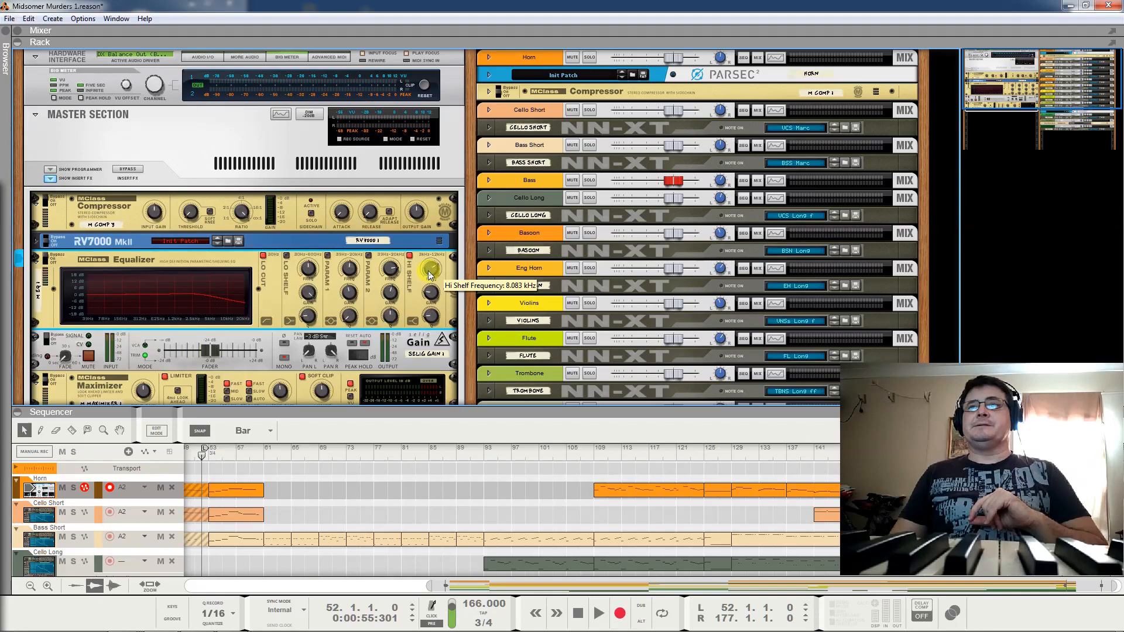
drag(434, 335, 434, 337)
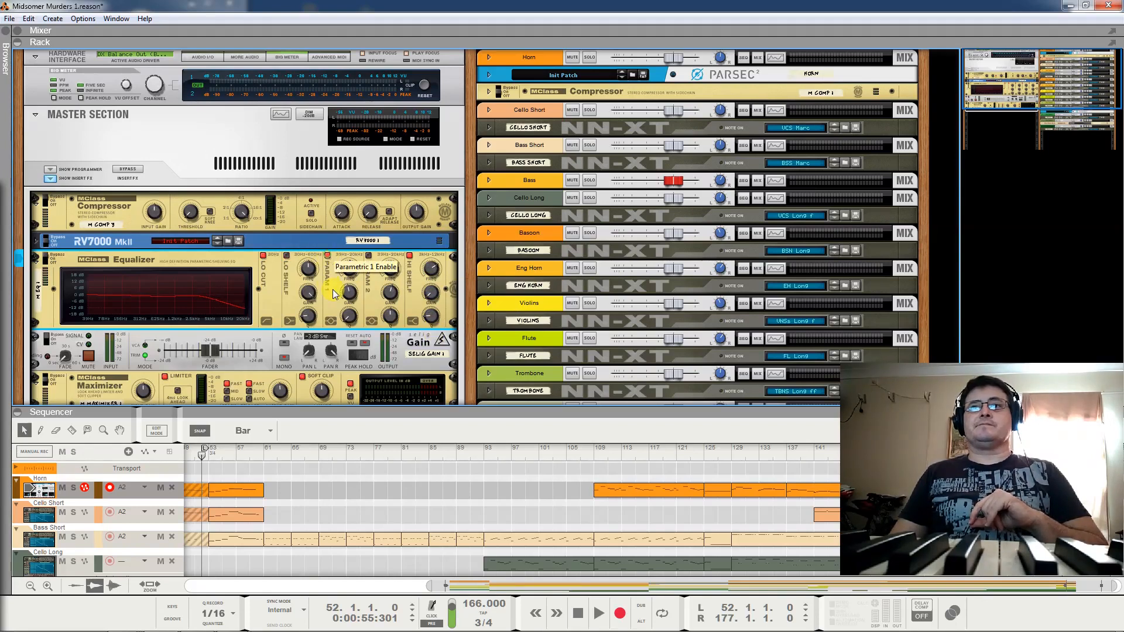
drag(351, 269, 324, 359)
Enable the equalizer's low shelf and adjust its shape, and switch the Parametric 1 and low shelf bands off.
click(286, 255)
mouse_move(309, 315)
mouse_down()
mouse_move(311, 289)
mouse_move(309, 311)
mouse_move(322, 298)
mouse_up()
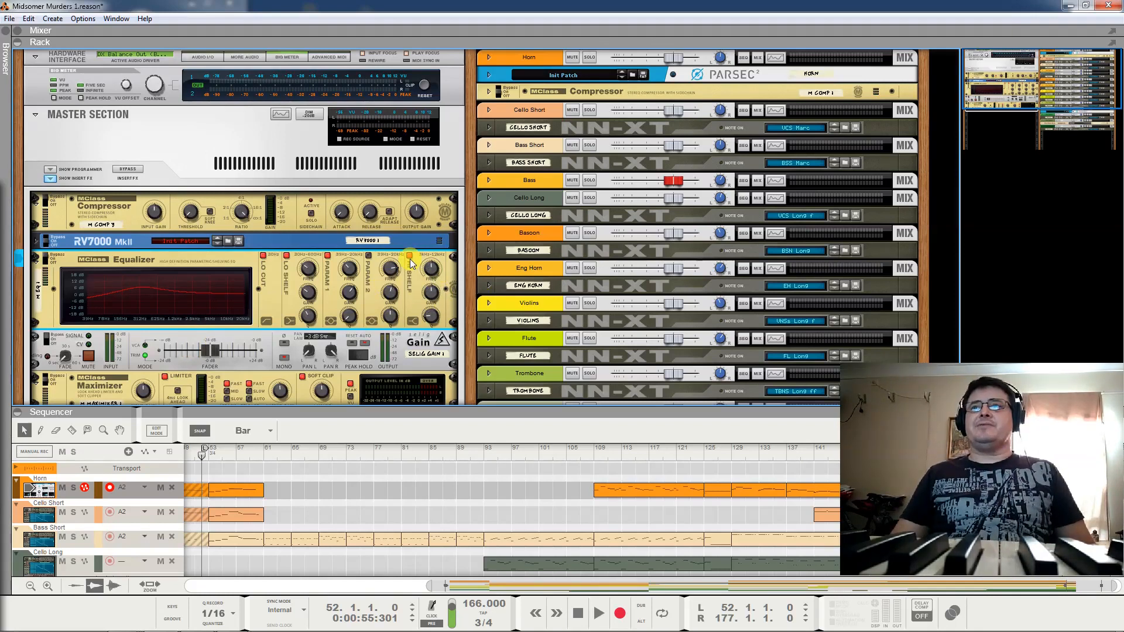
click(327, 256)
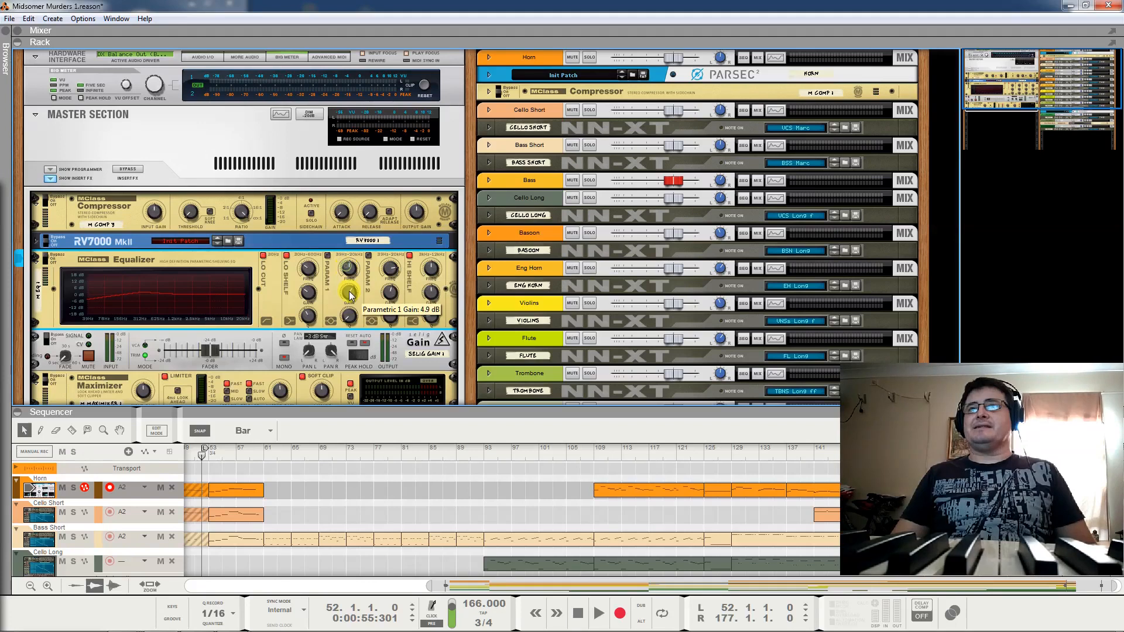
click(286, 256)
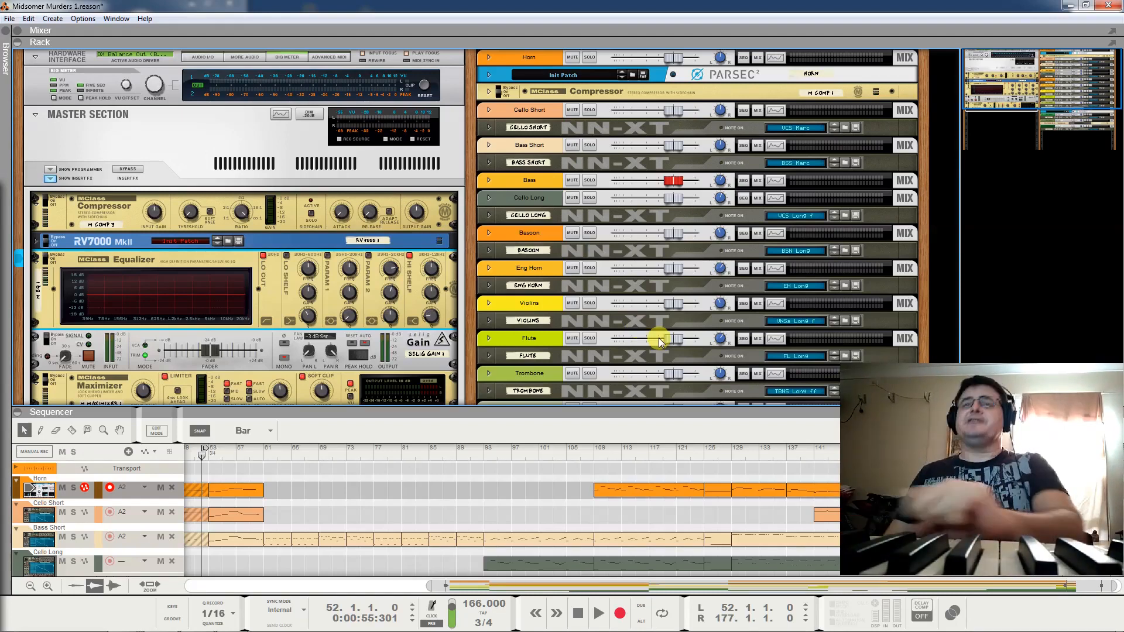
Expand the RV7000 reverb, play from bar 109 while toggling its bypass to compare the sound, and collapse it again.
click(36, 244)
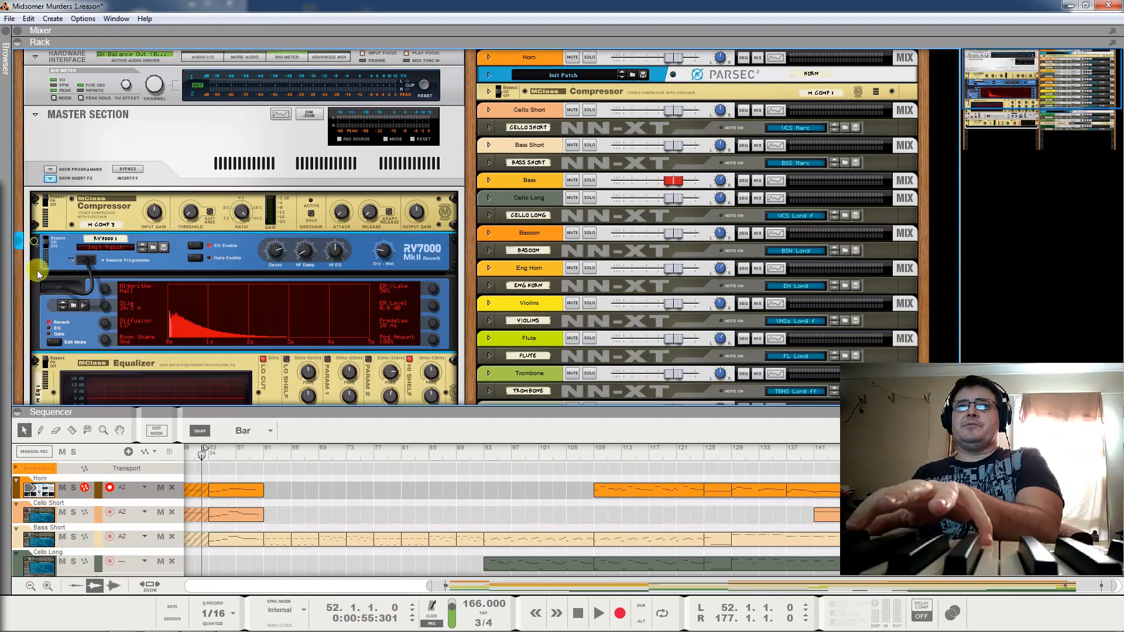
click(592, 449)
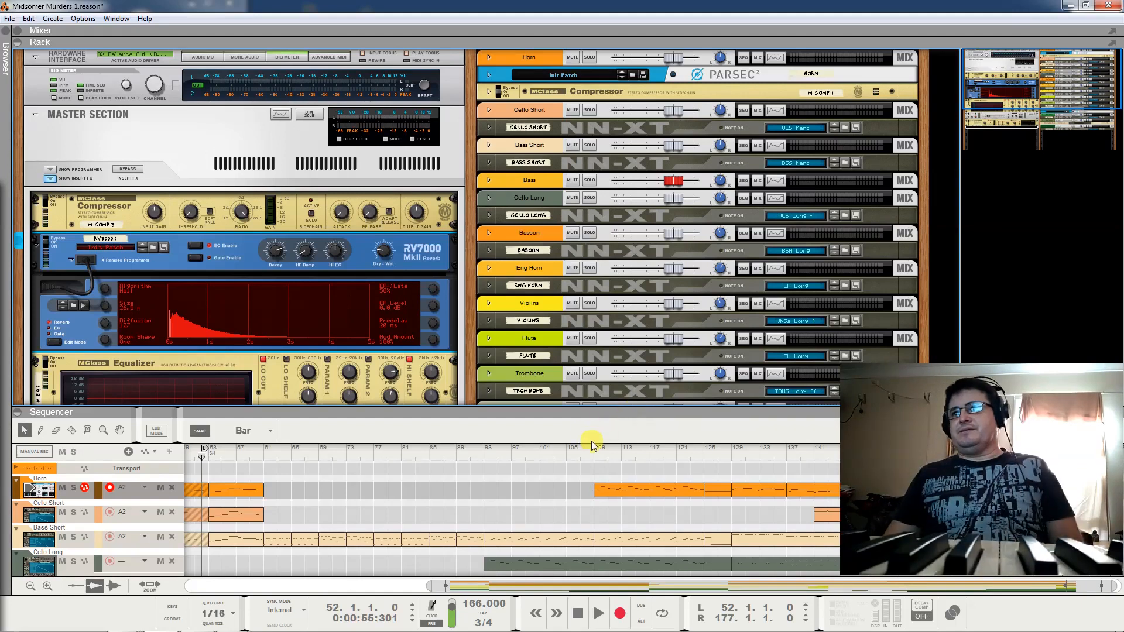
key(space)
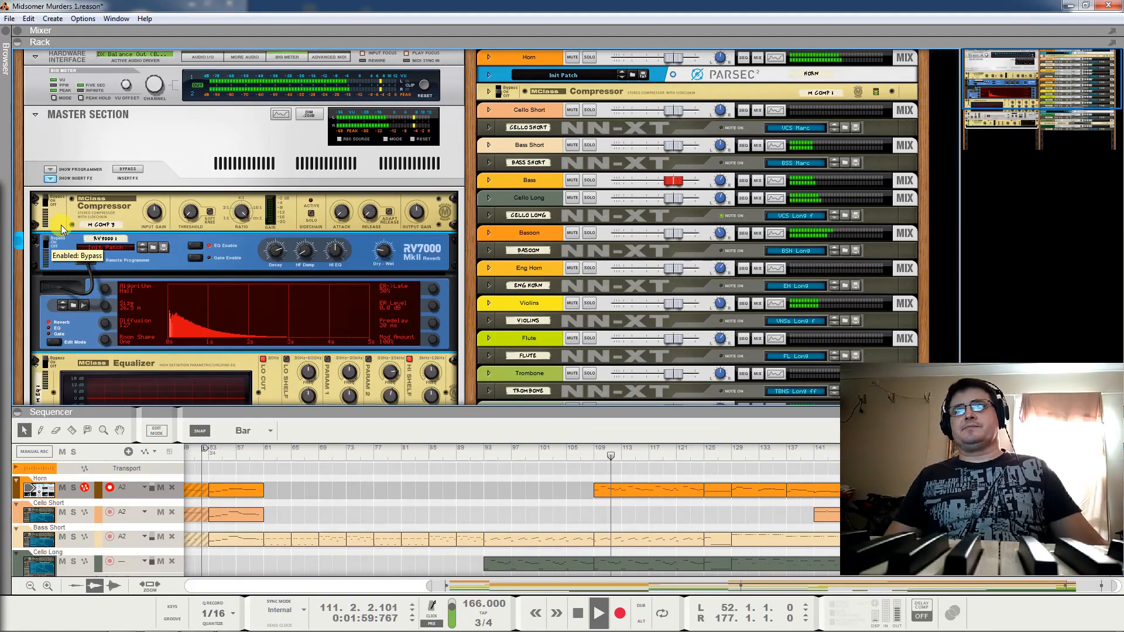
click(54, 248)
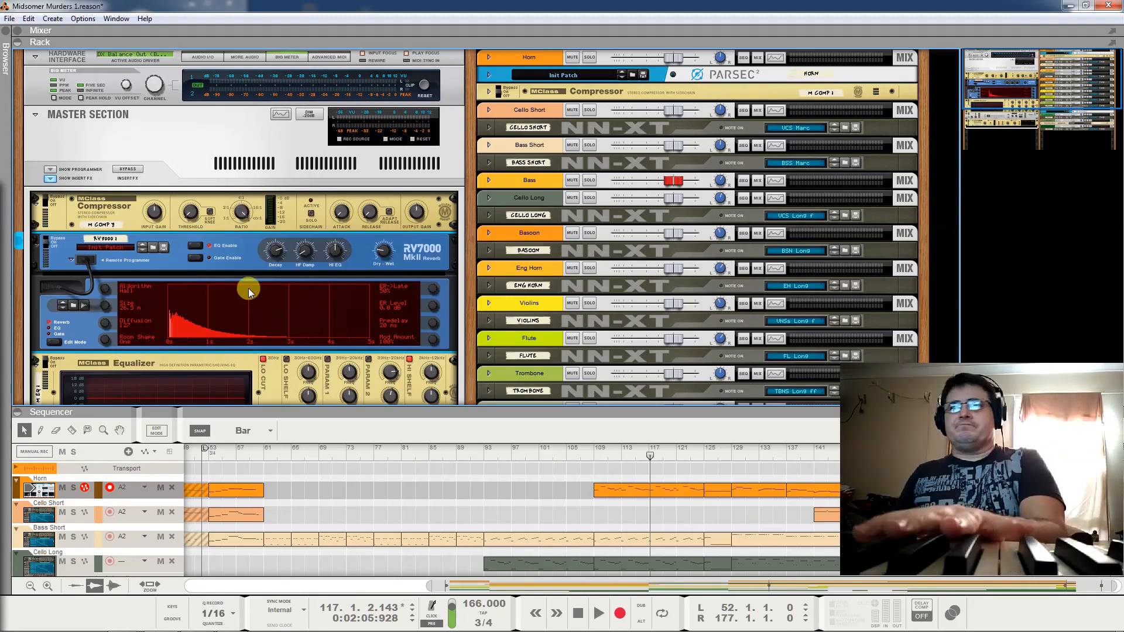
click(36, 241)
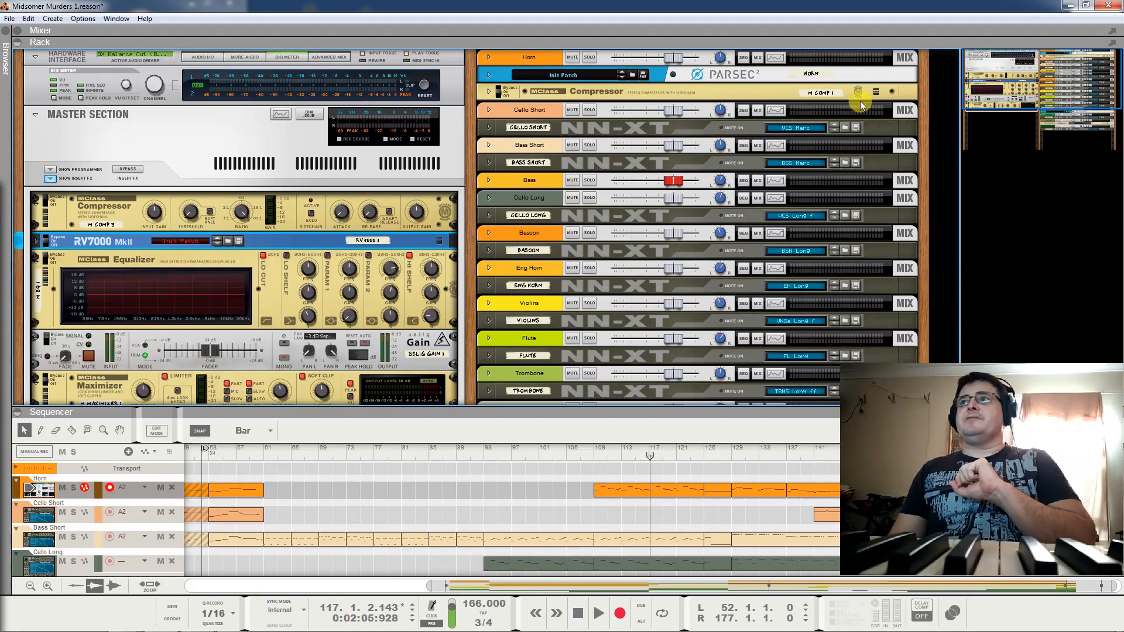
Examine the compressor on the Horn channel and the instrument devices further down the rack.
click(489, 92)
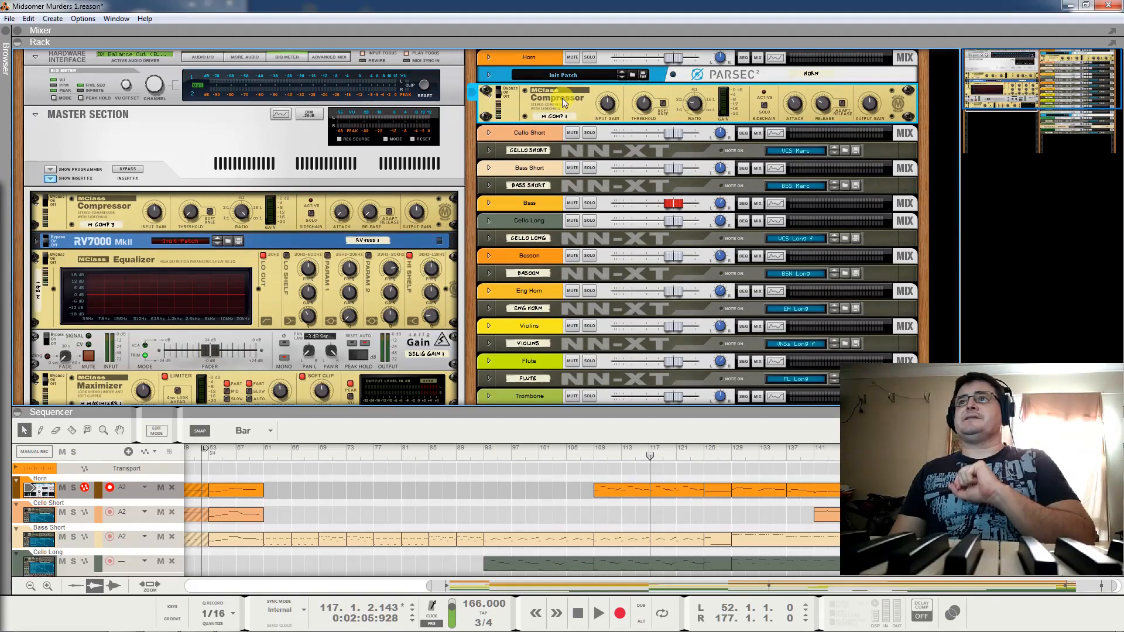
click(488, 92)
scroll(630, 248, down, 5)
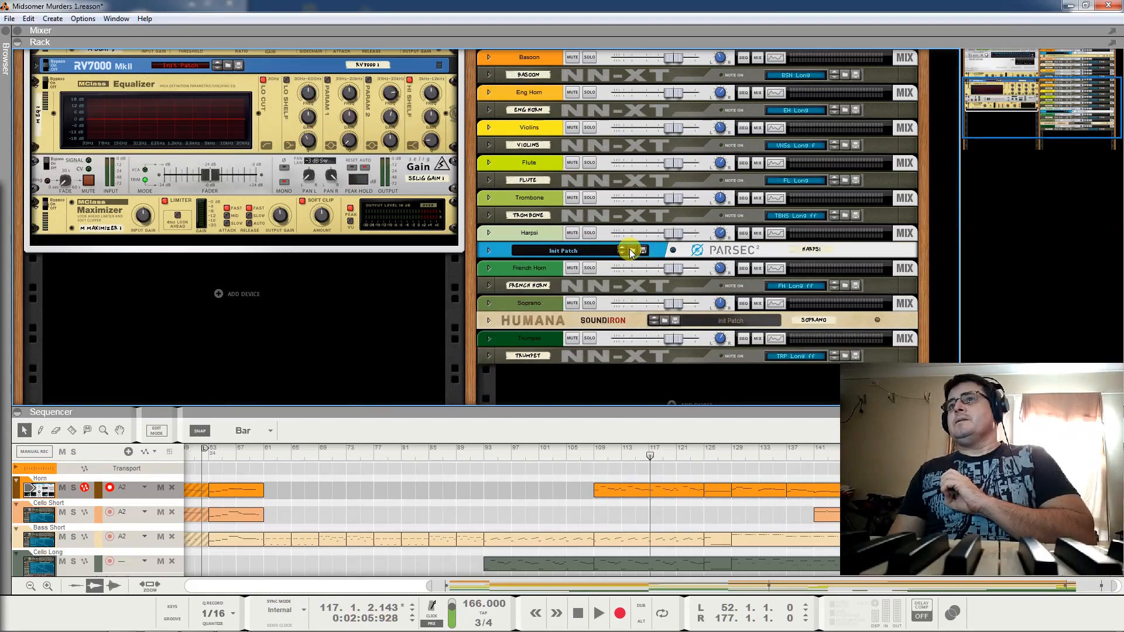
Select the Horn track and show its channel in the Spectrum EQ window, closing the window after viewing the curve.
scroll(600, 289, up, 5)
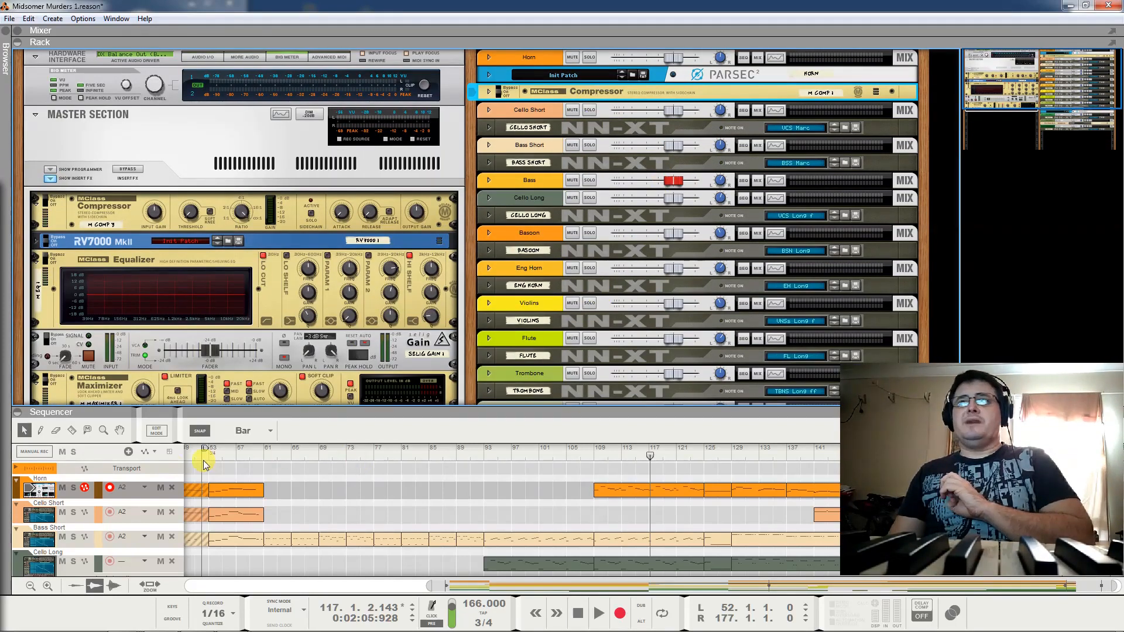
click(44, 493)
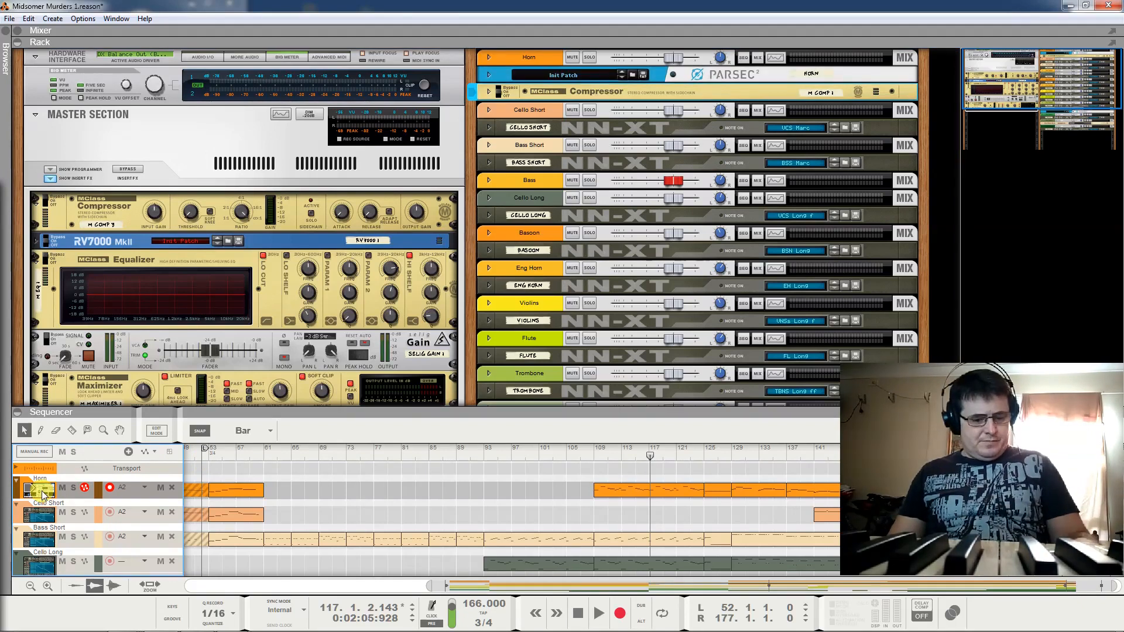
key(F2)
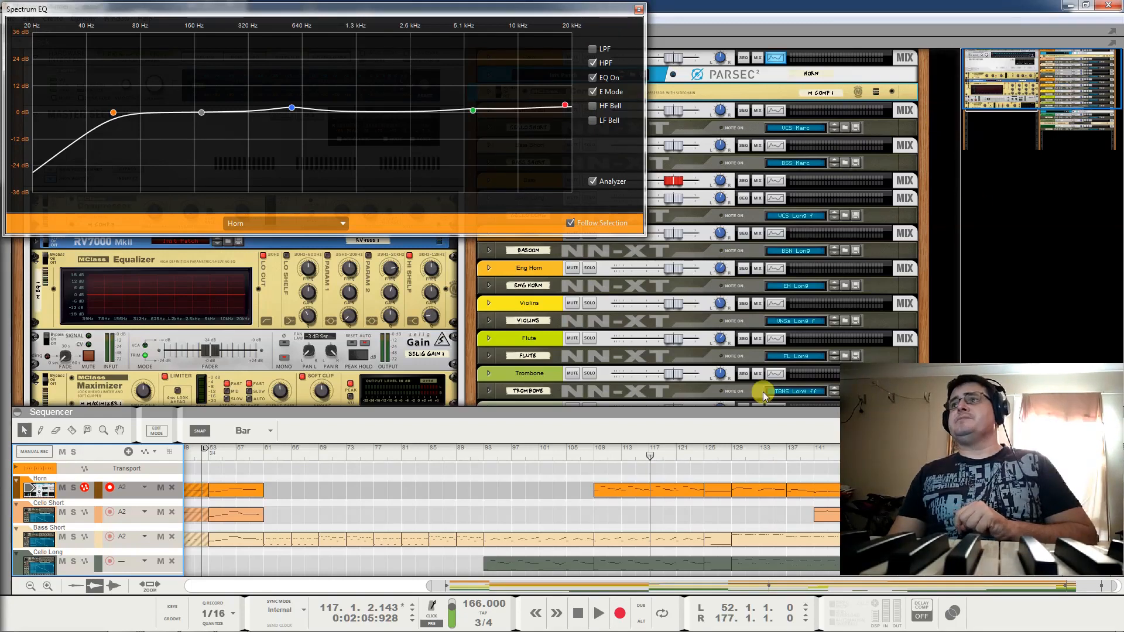
click(639, 10)
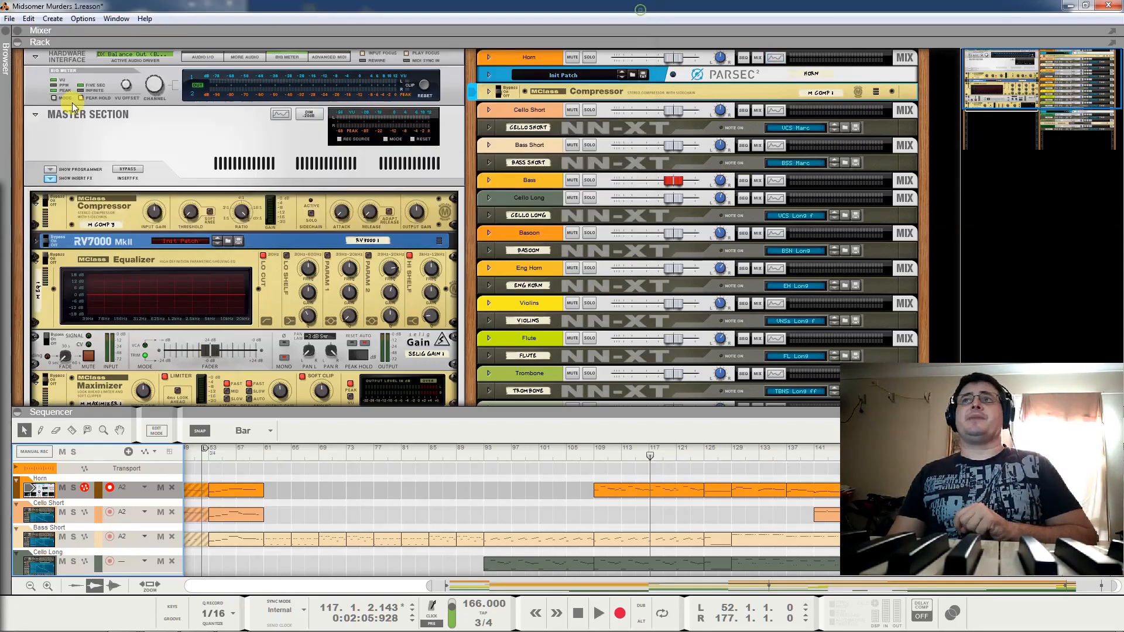
Fold away the rack and sequencer, give the mixer the full window height, and show the channel strips' EQ section.
click(40, 42)
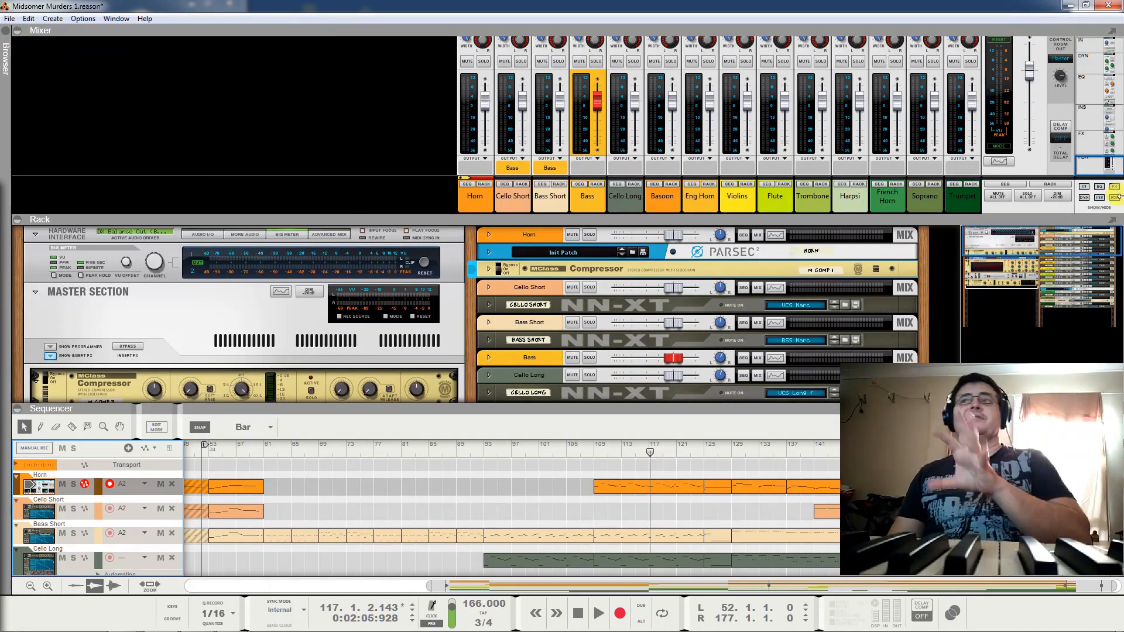
click(18, 31)
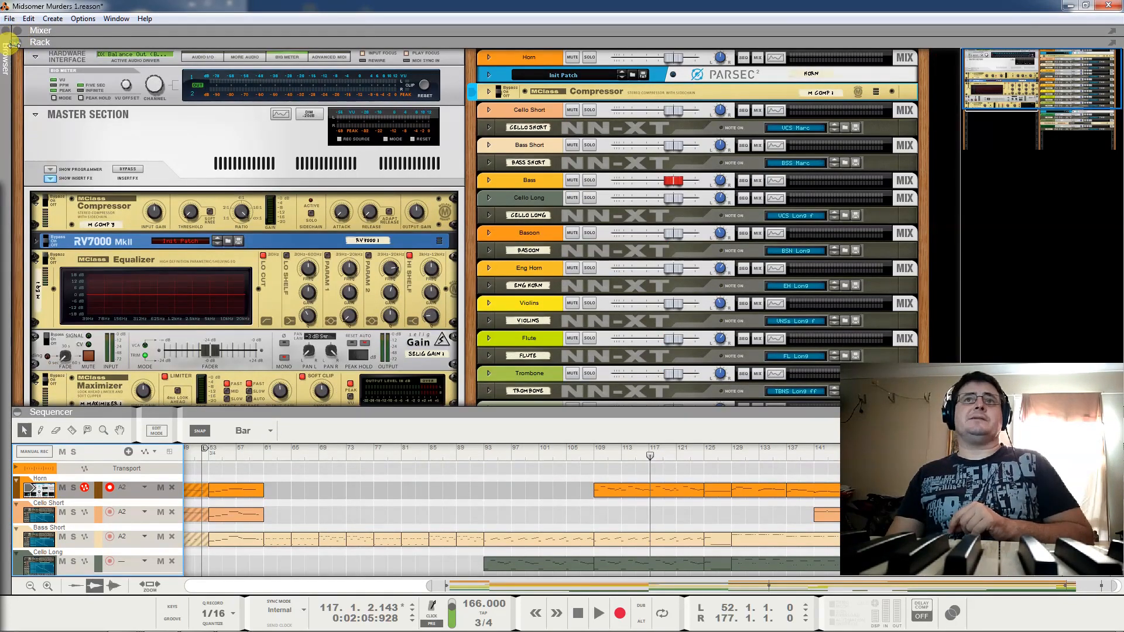
click(19, 43)
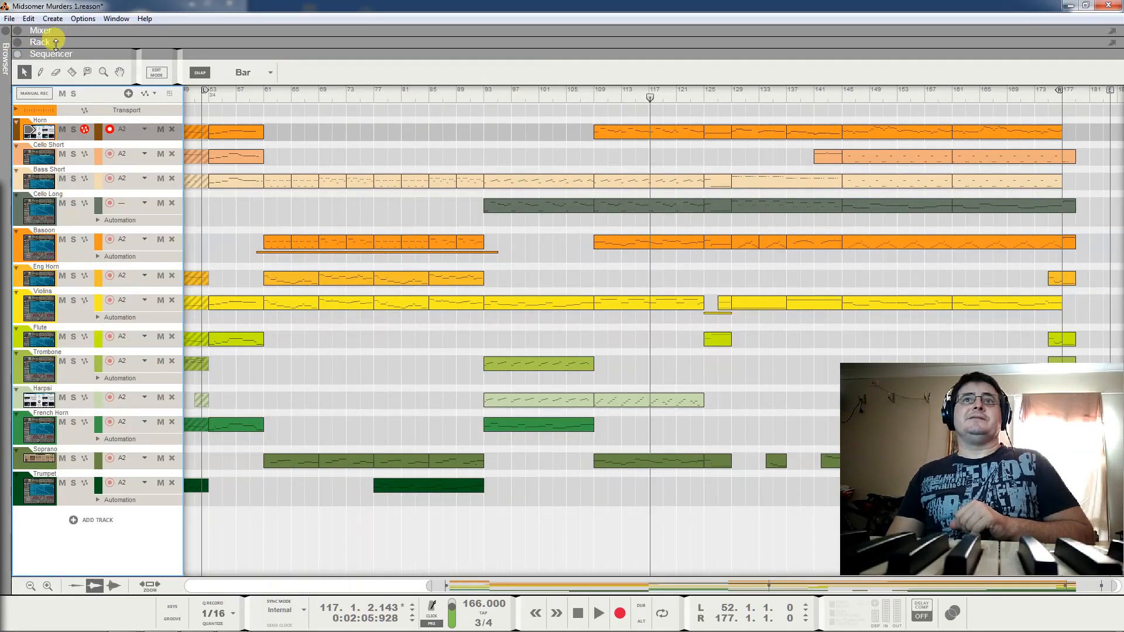
click(19, 32)
drag(689, 302, 699, 558)
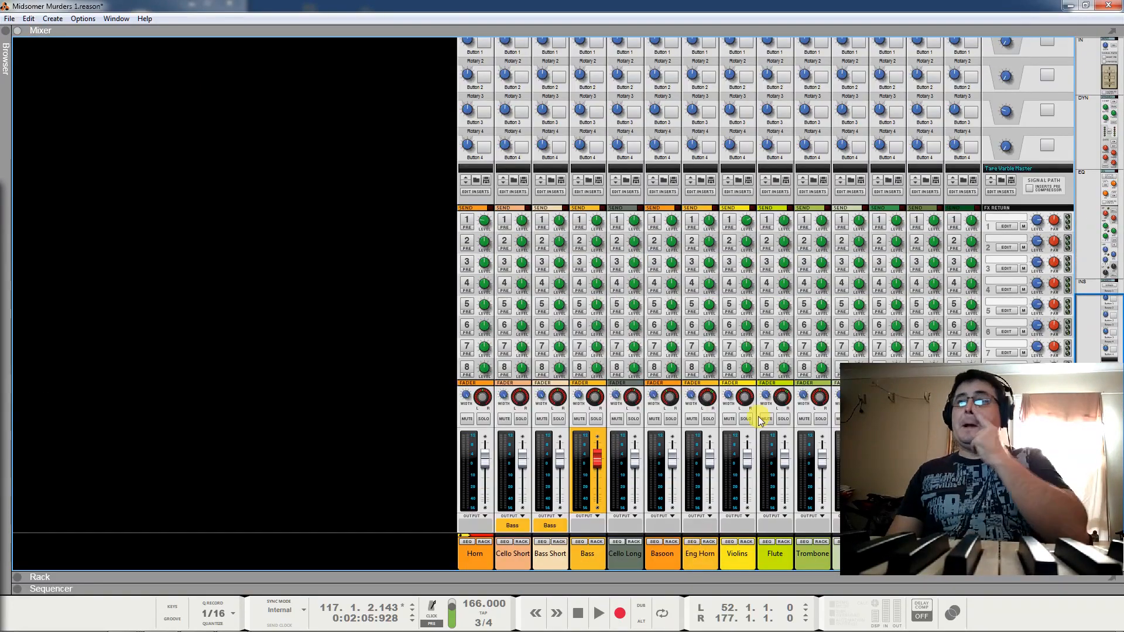
drag(1096, 321, 1099, 166)
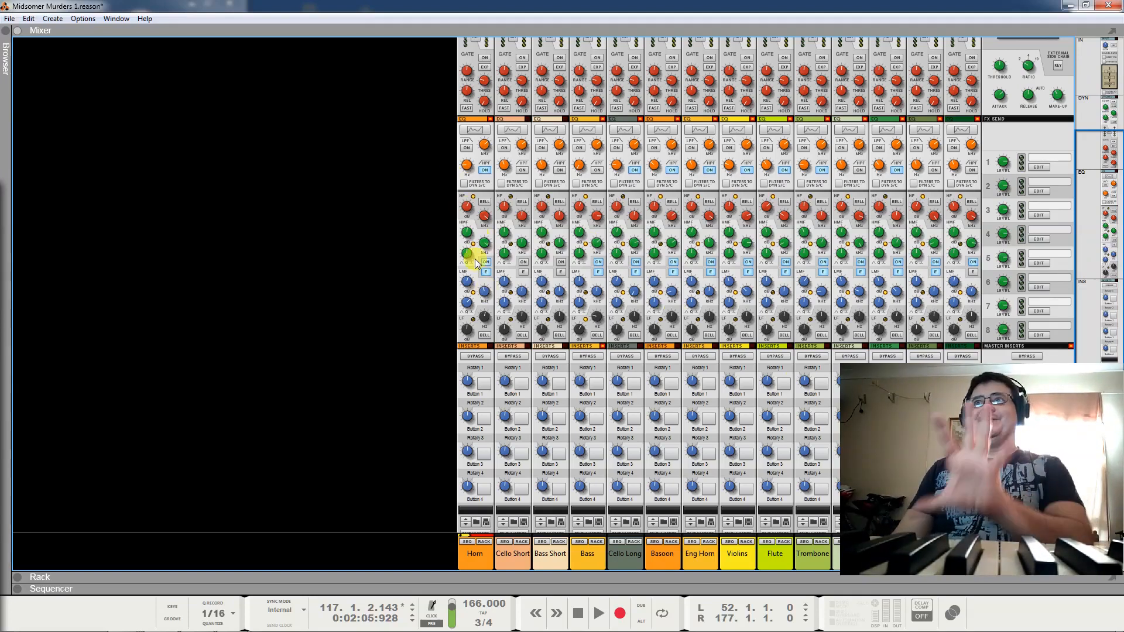
Open the Horn channel's Spectrum EQ beneath the mixer EQ controls, toggle its EQ off and on, and close it.
key(F2)
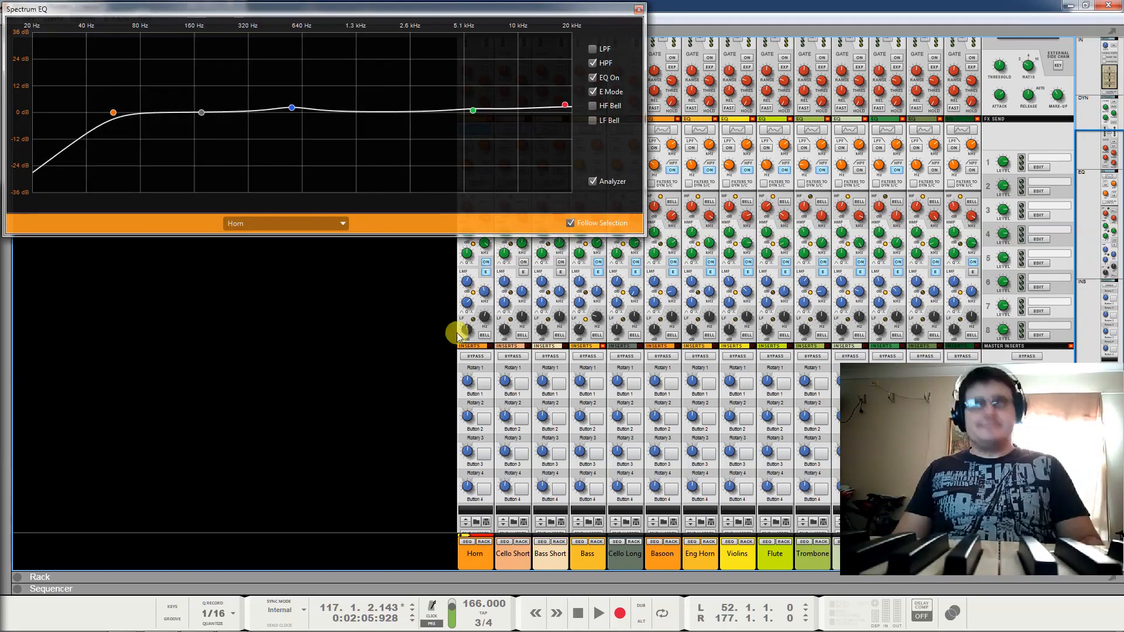
drag(419, 8, 597, 353)
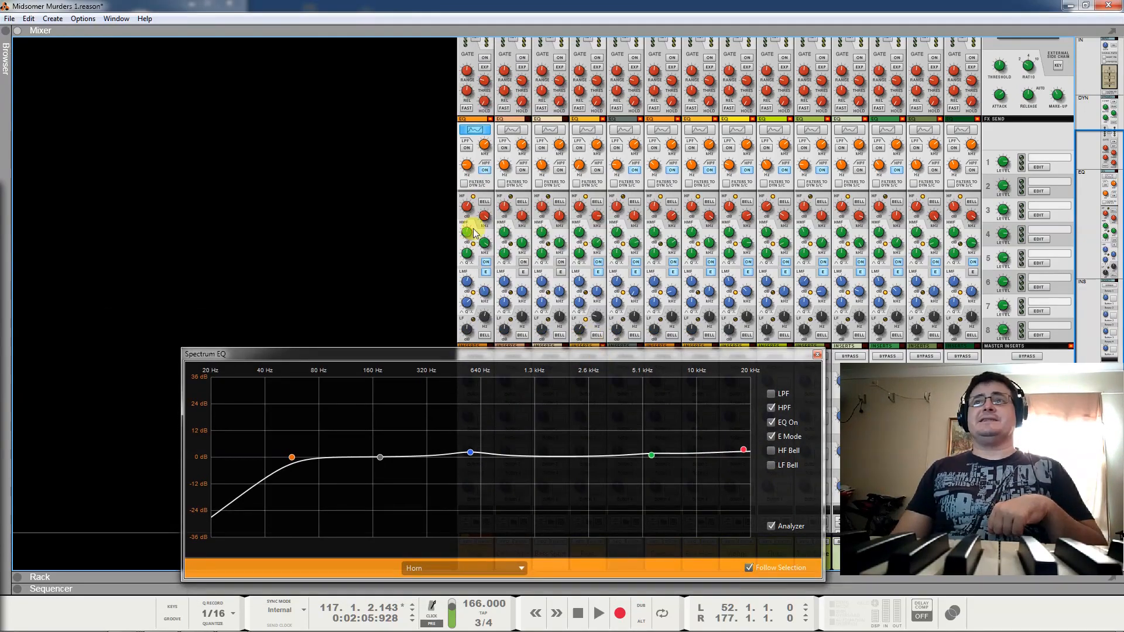
click(770, 422)
click(770, 422)
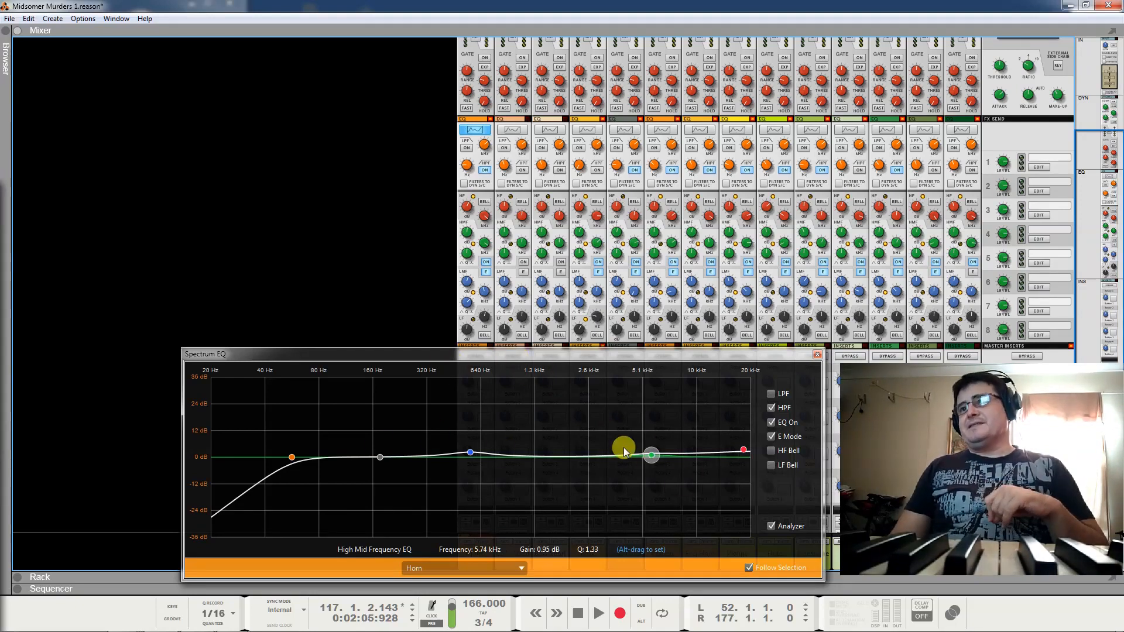
click(817, 357)
Bring the rack back in place of the mixer, and briefly expand the compressor on the Horn channel before collapsing it.
drag(1105, 305, 1118, 495)
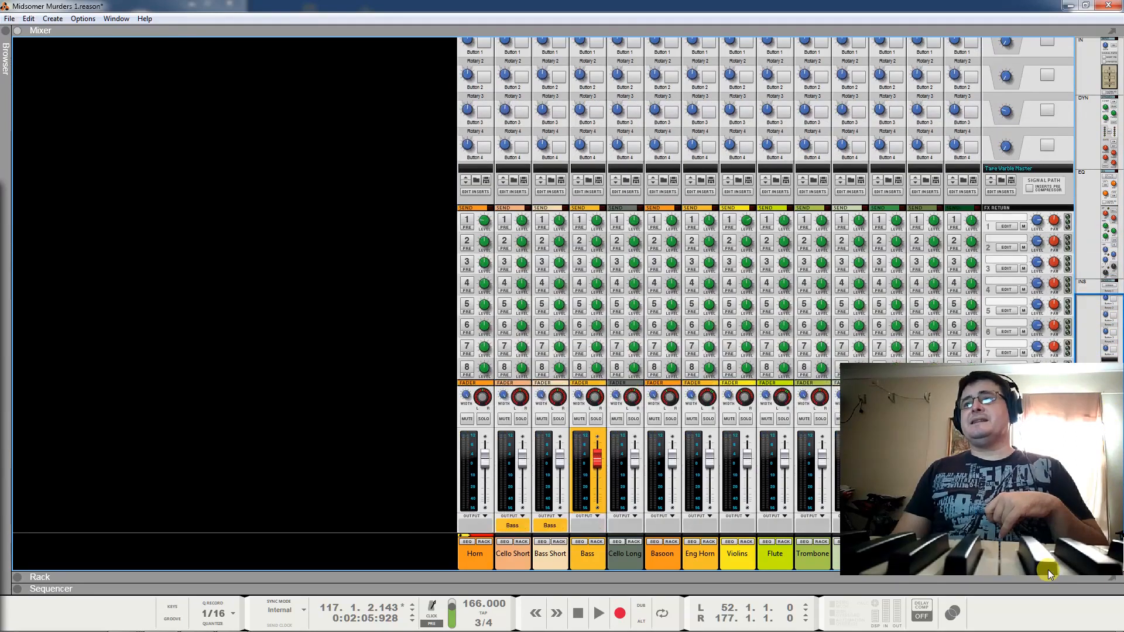
click(19, 579)
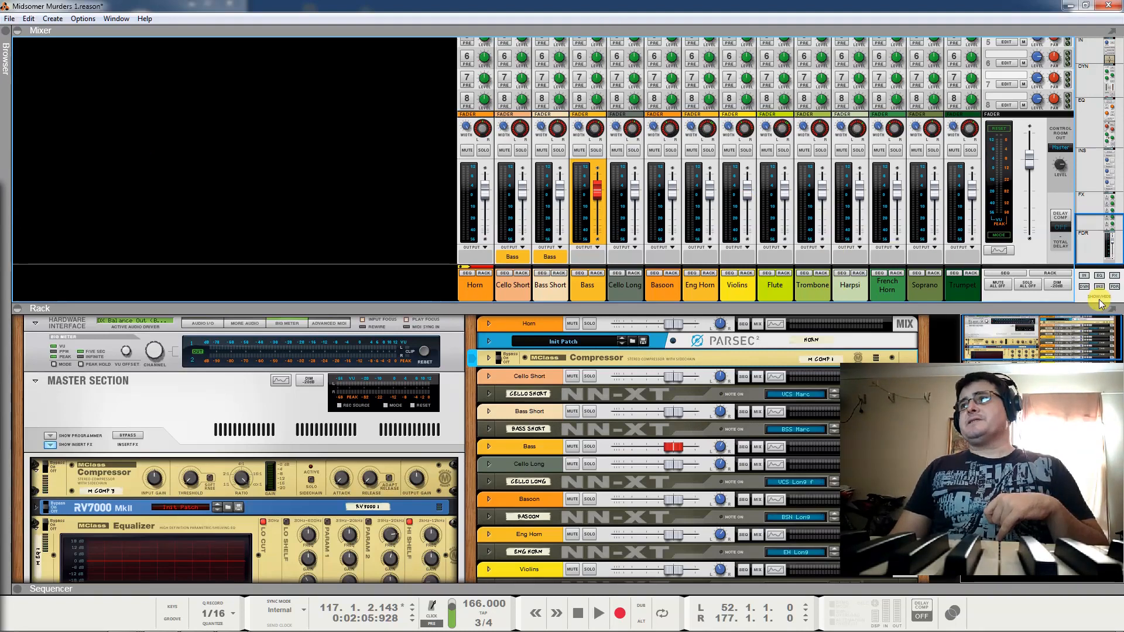
drag(354, 301, 410, 35)
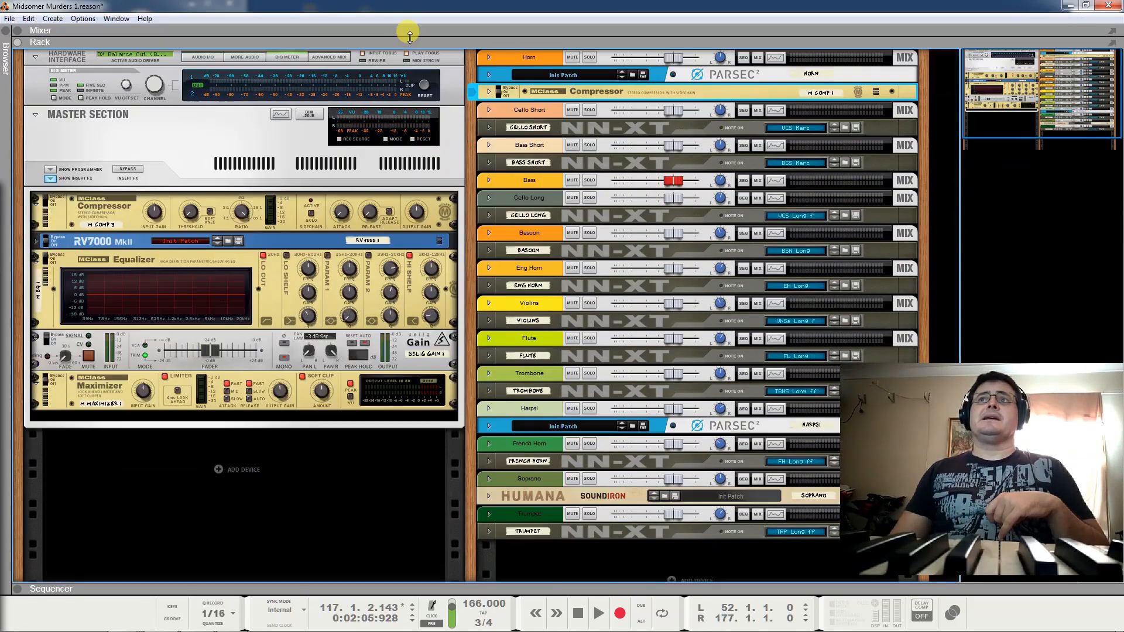
click(485, 93)
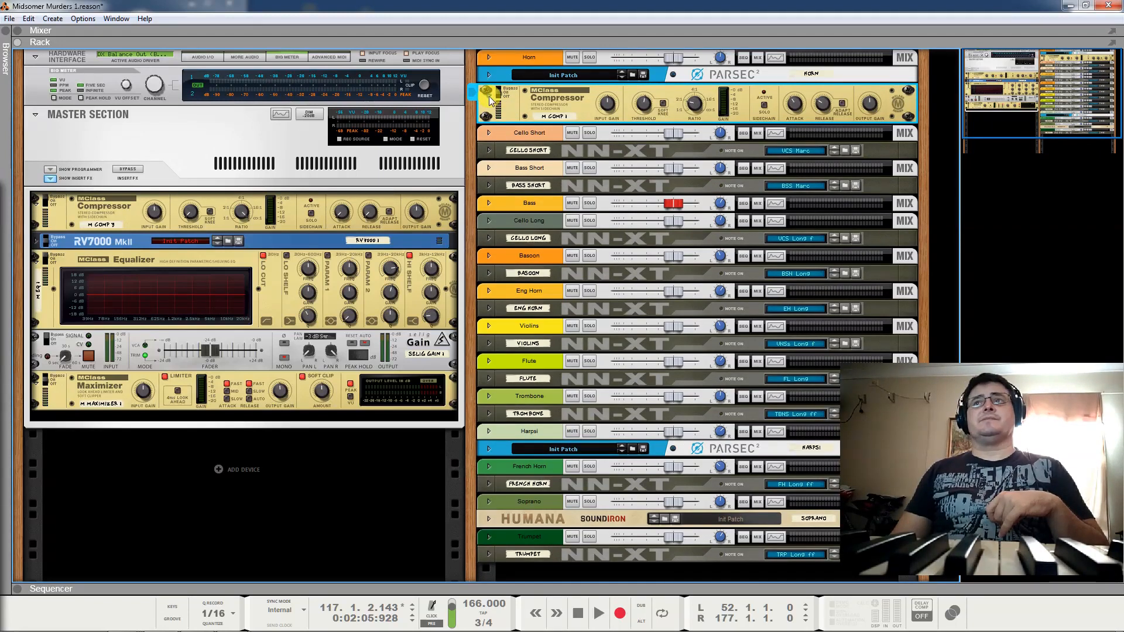
click(489, 96)
Enable the master equalizer's Parametric 1 band, adjust its curve to demonstrate the effect, and switch the band off again.
click(86, 258)
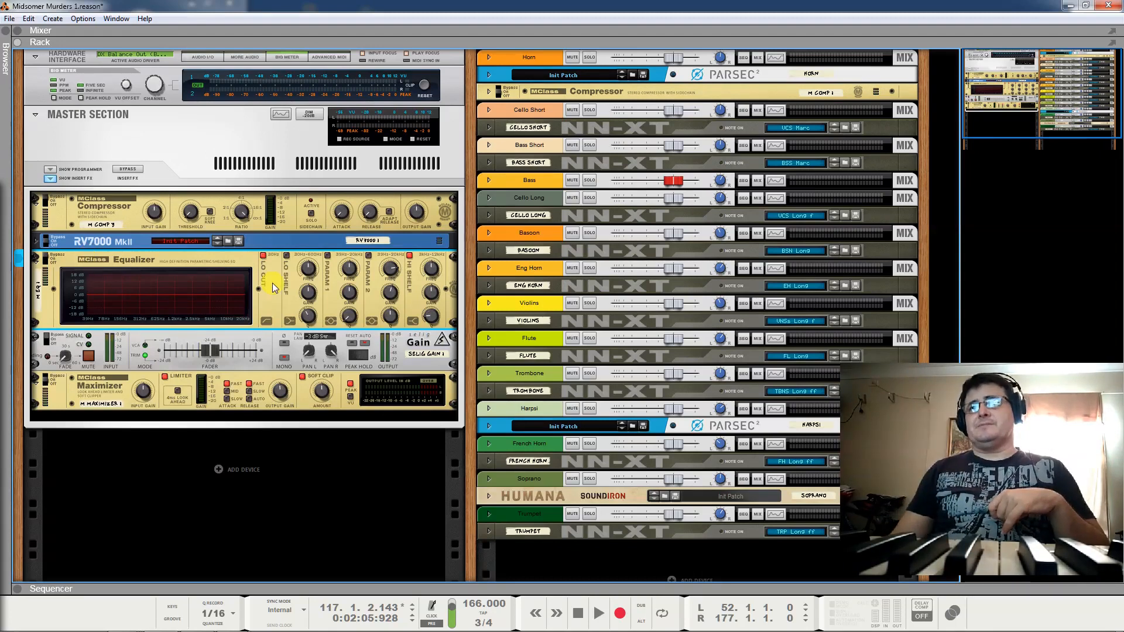
mouse_move(399, 276)
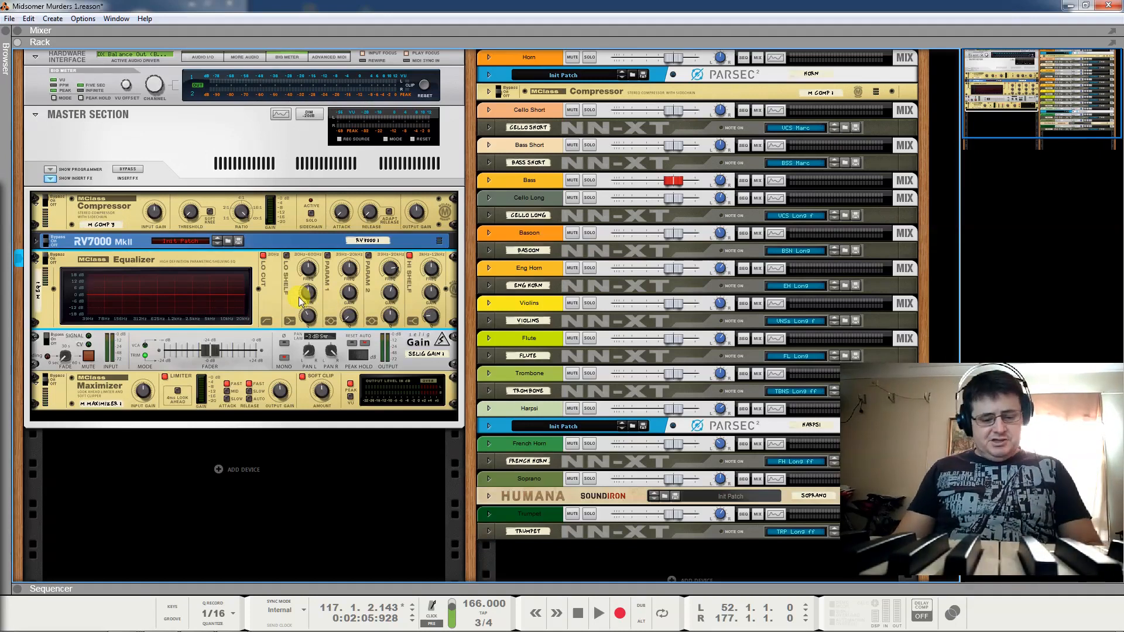
click(328, 255)
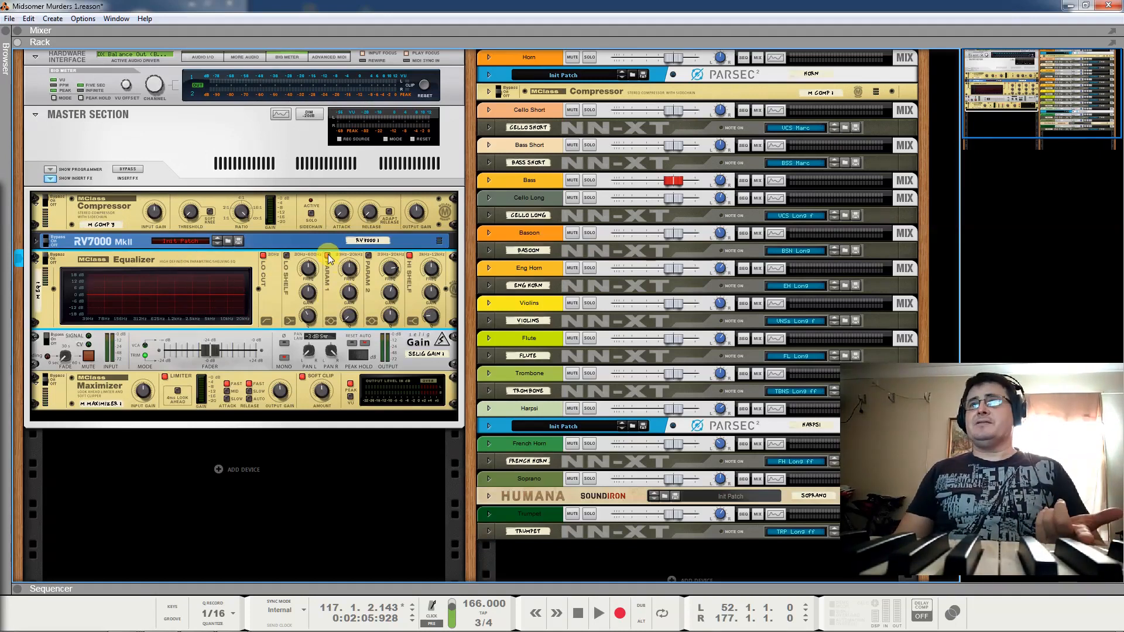
drag(352, 292, 357, 266)
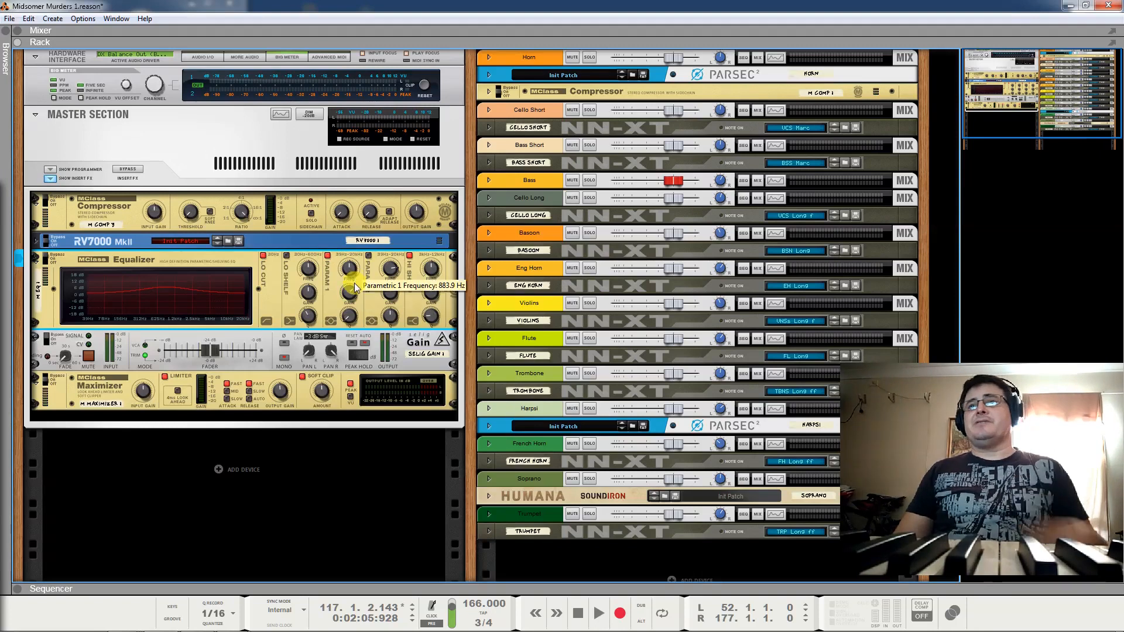
click(327, 255)
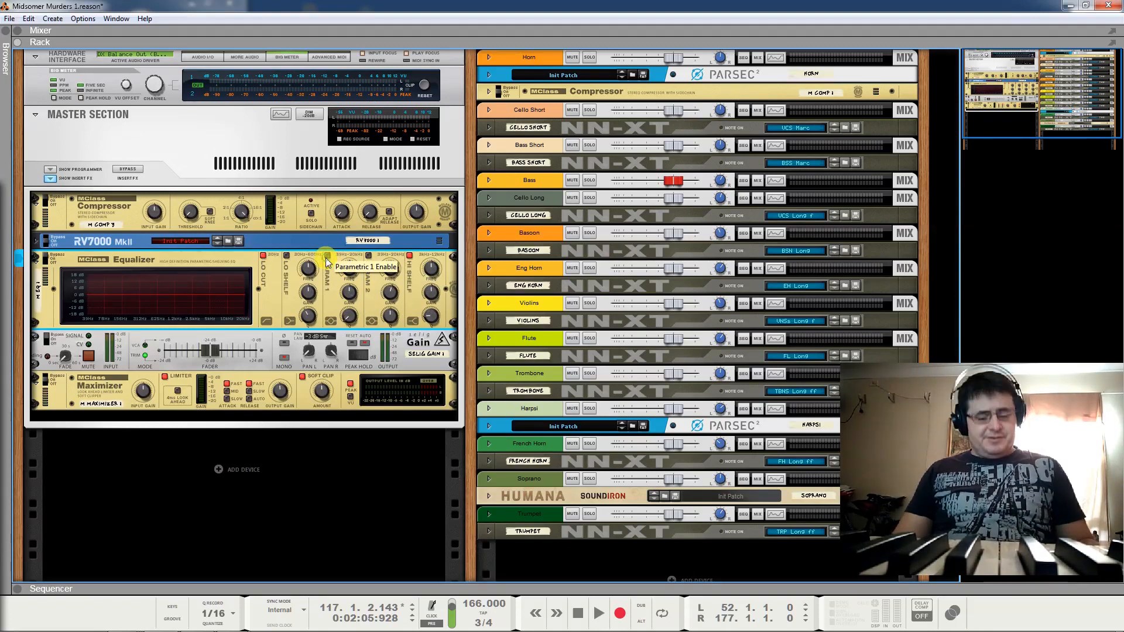
Open the Horn channel's Spectrum EQ, play from bar 117 to watch the analyzer, stop playback and close the window.
key(F2)
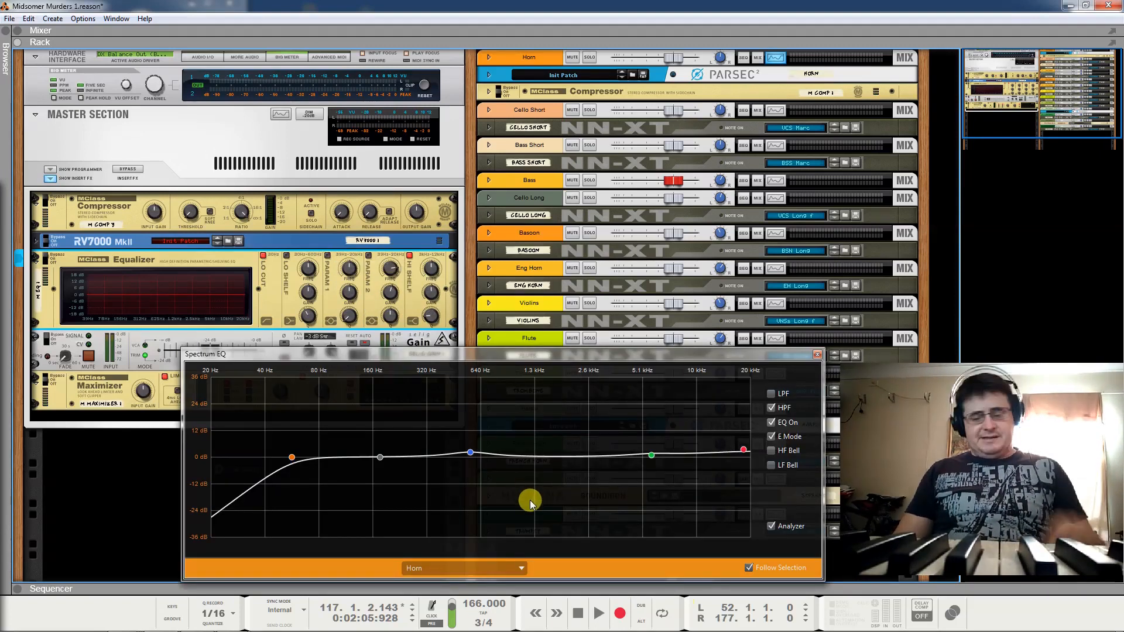
key(space)
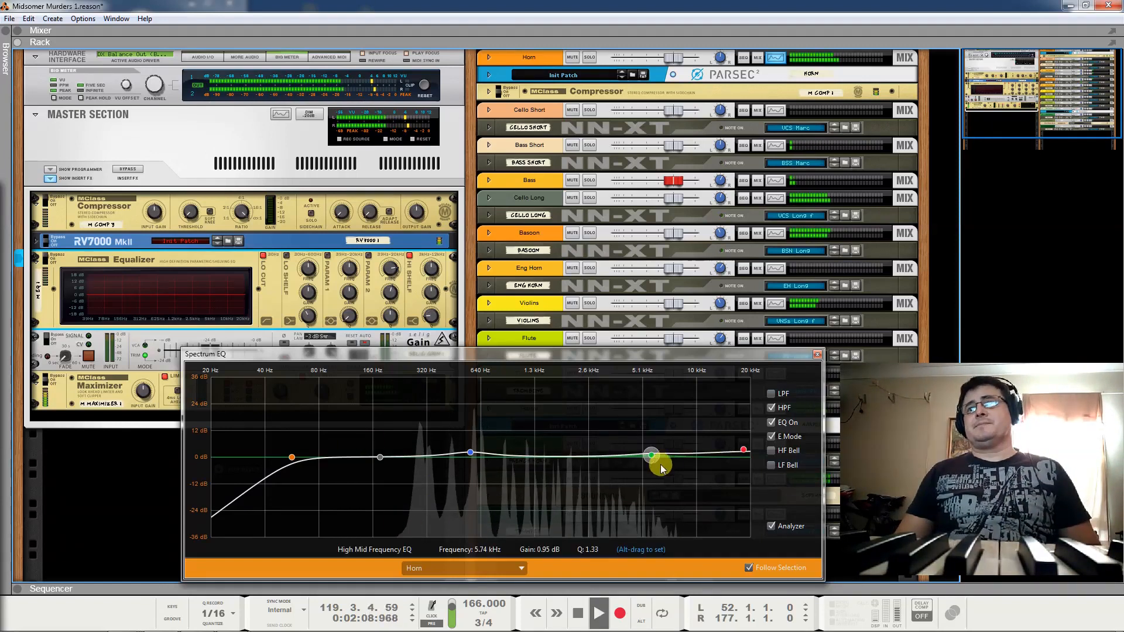
key(space)
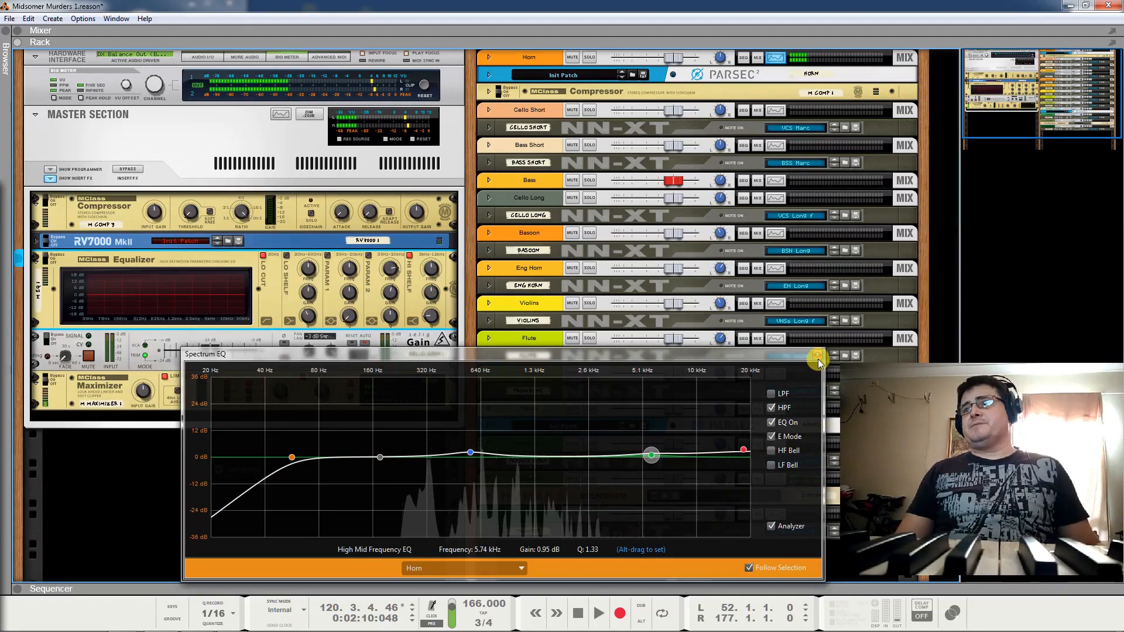
click(817, 356)
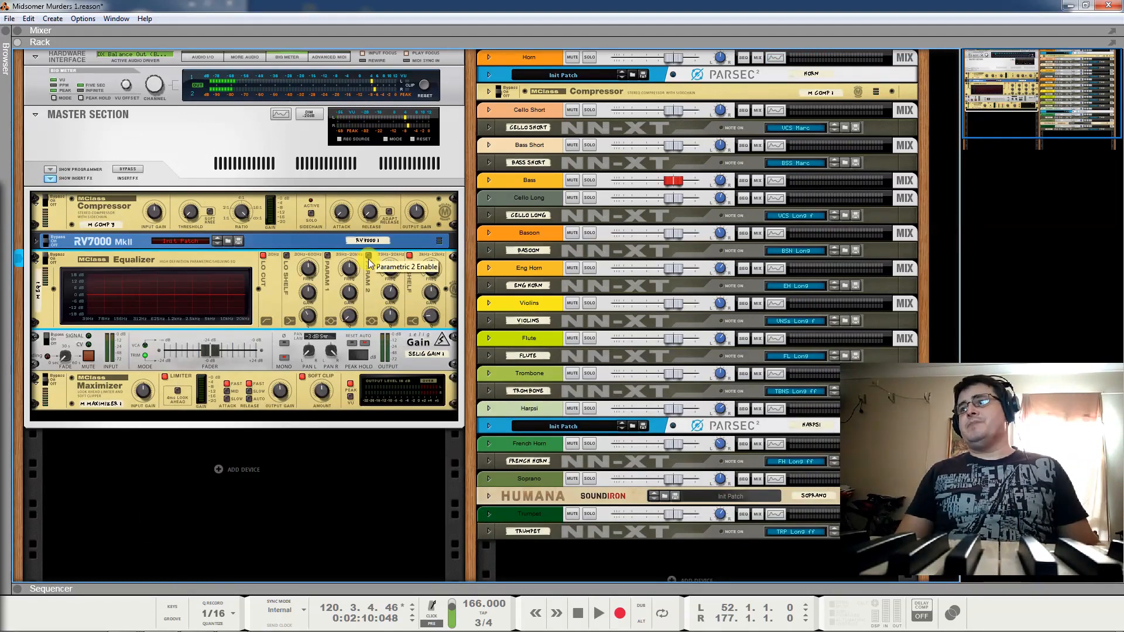
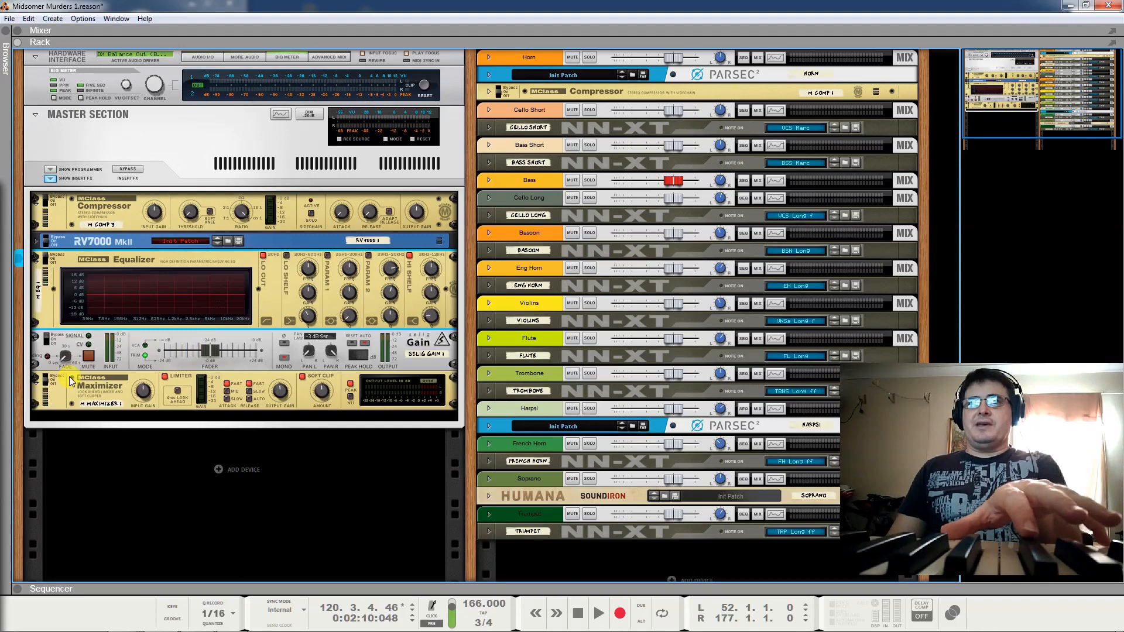
Select the Selig Gain and the master compressor, and play the song to audition the compressor's attack and release before stopping.
click(66, 342)
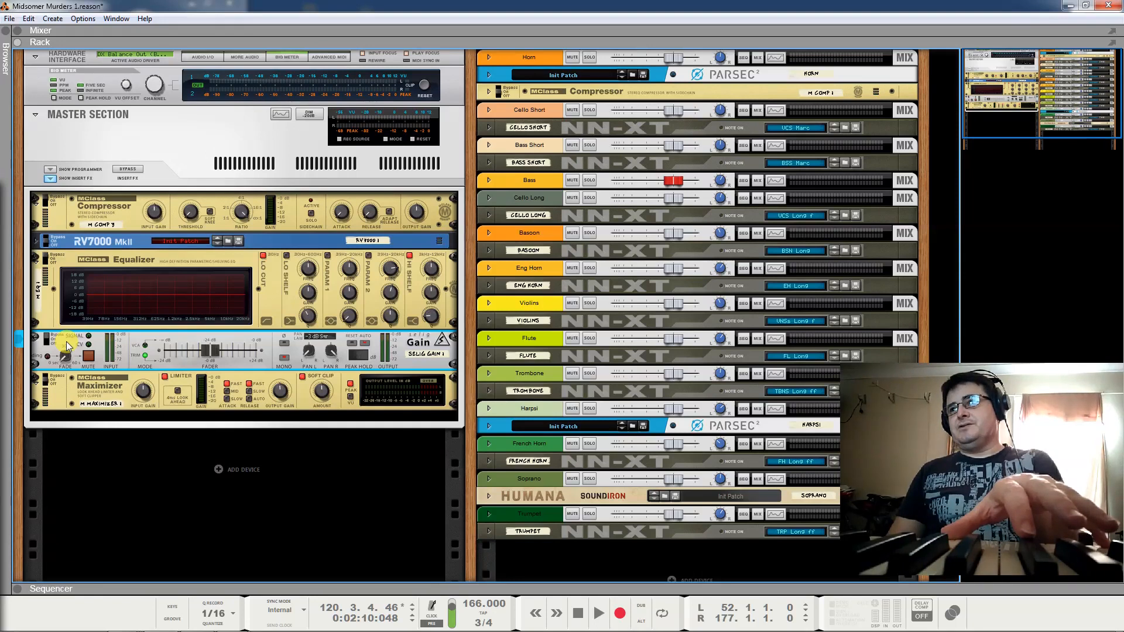
click(46, 200)
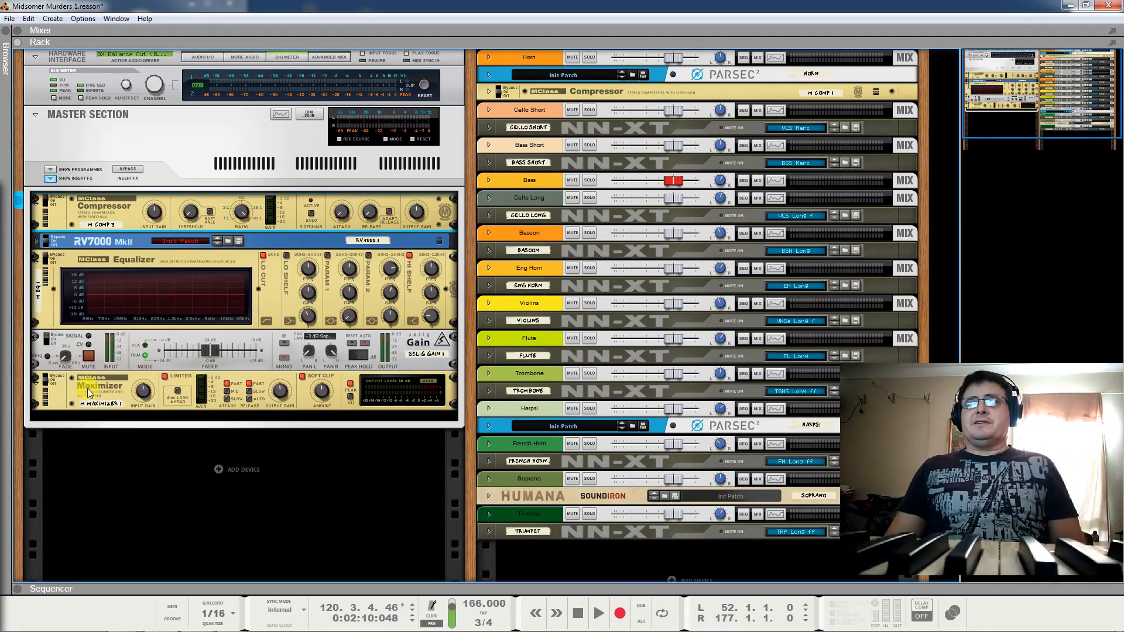
key(space)
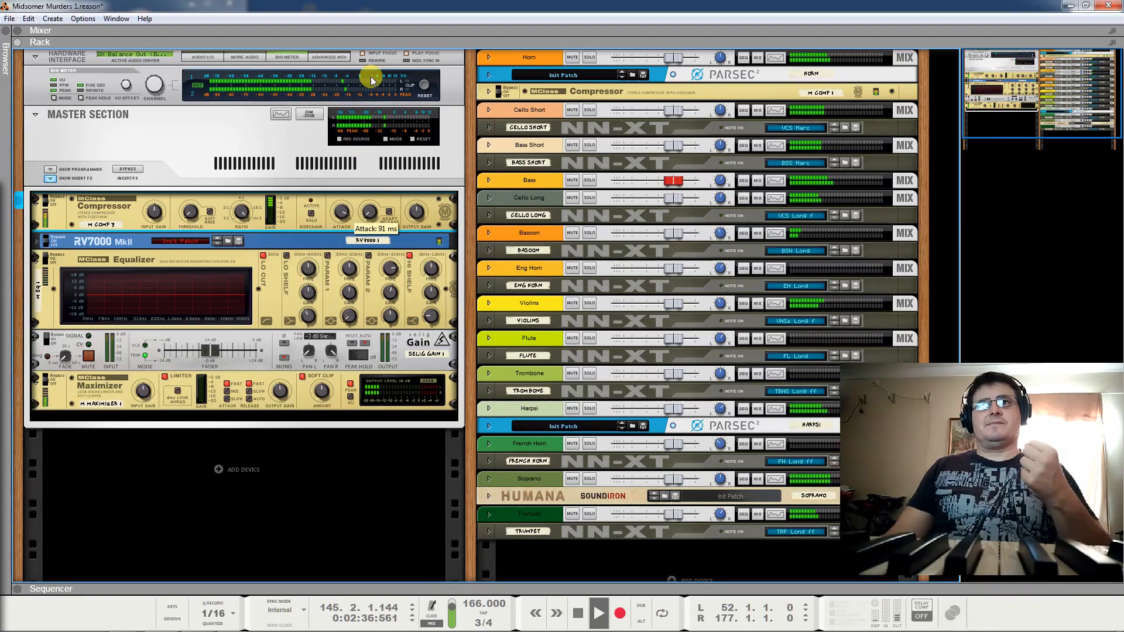
mouse_move(372, 201)
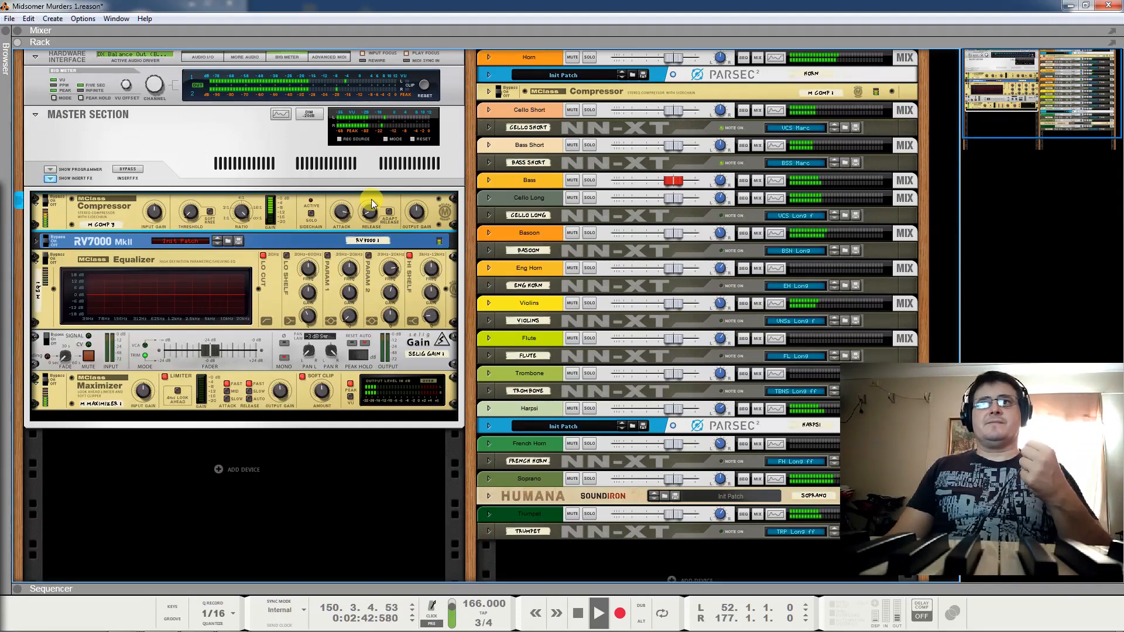
key(space)
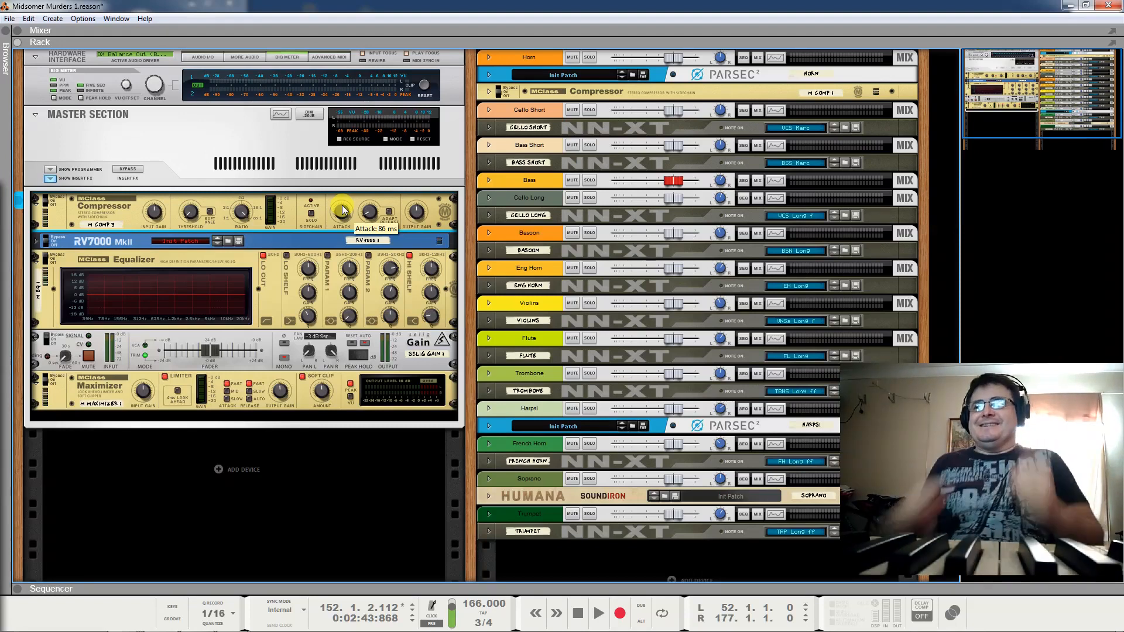
Play the song from bar 152 and vary the master compressor's threshold and ratio by ear, stopping playback around bar 171.
mouse_move(368, 224)
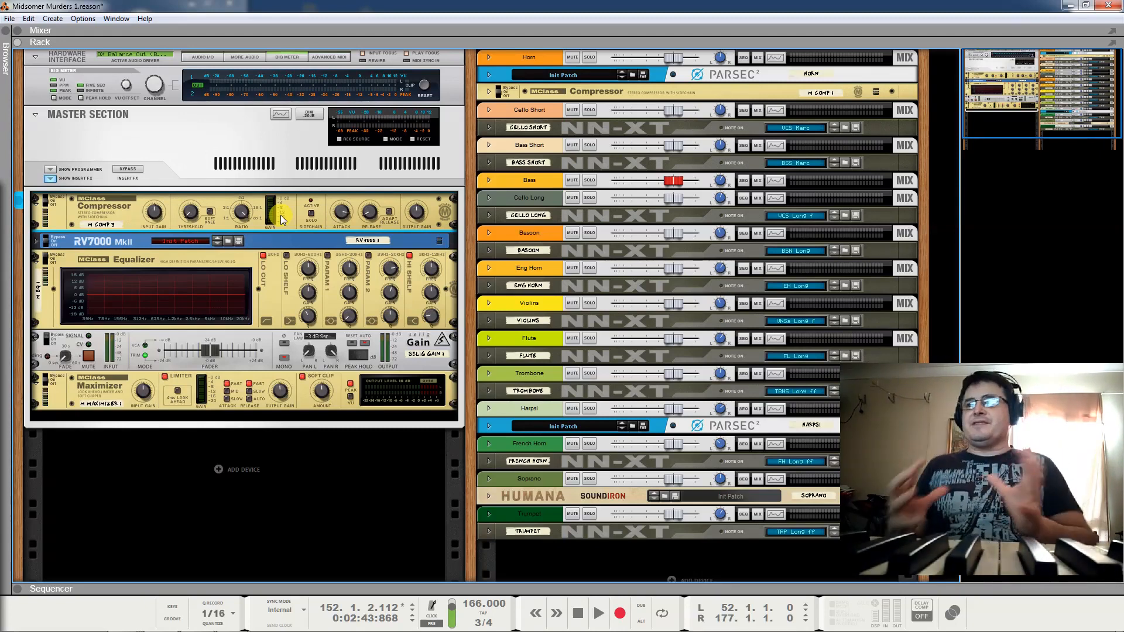
key(space)
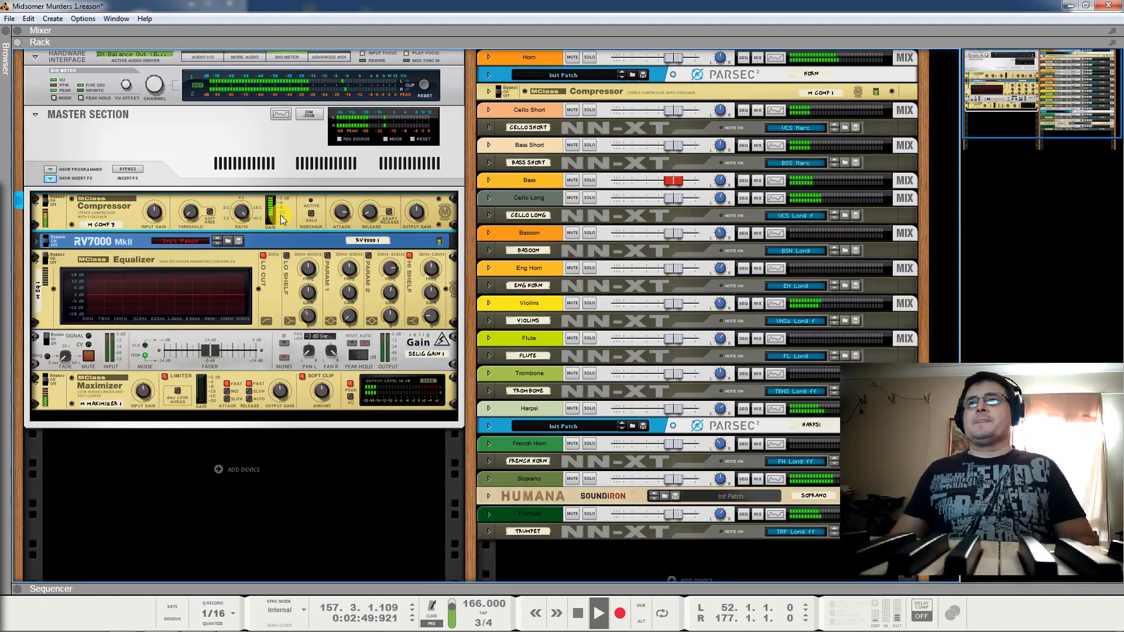
key(space)
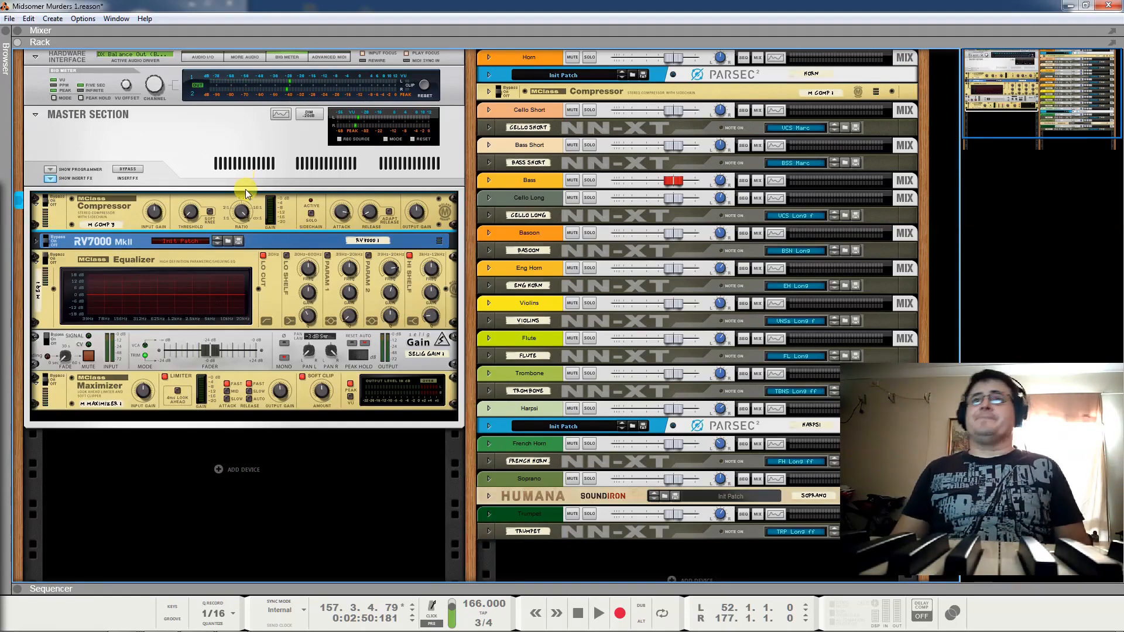
key(space)
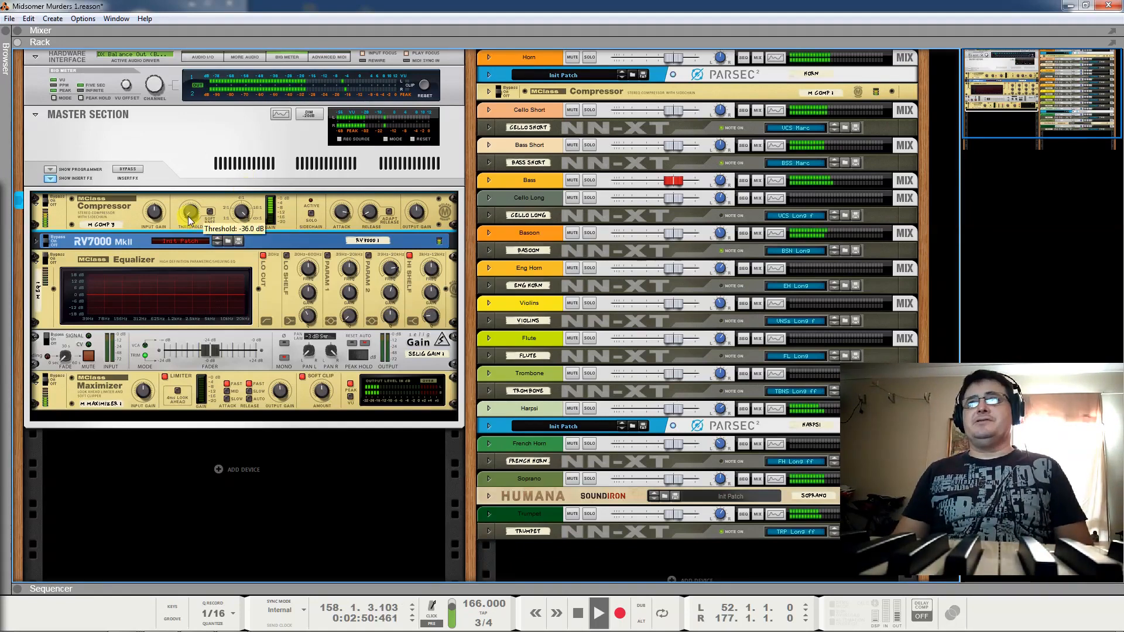
drag(188, 184, 202, 135)
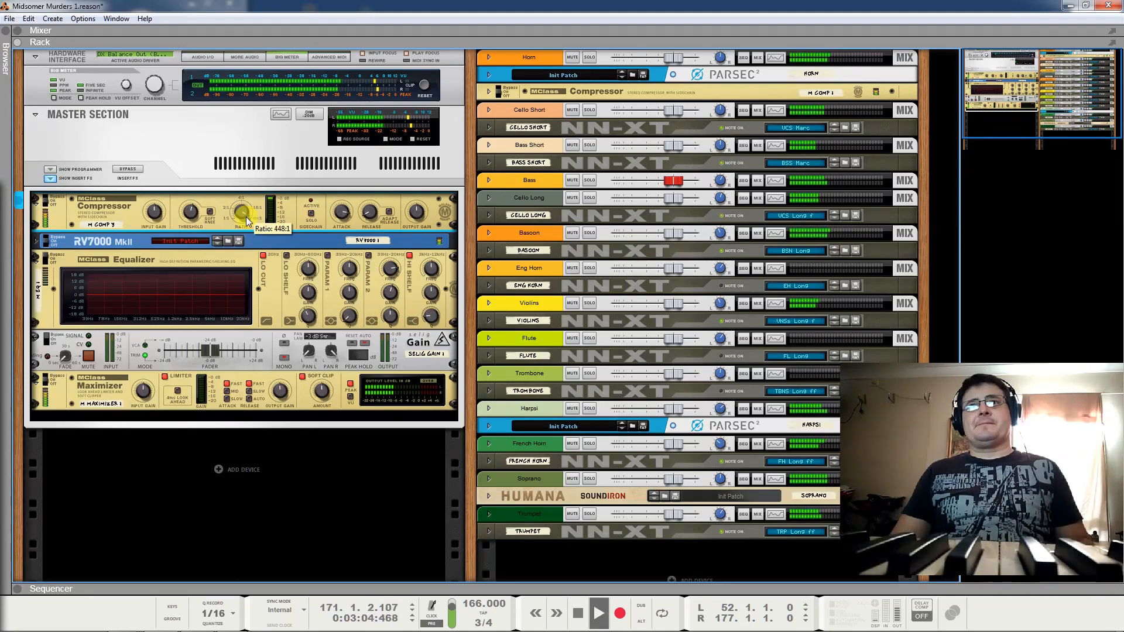
key(space)
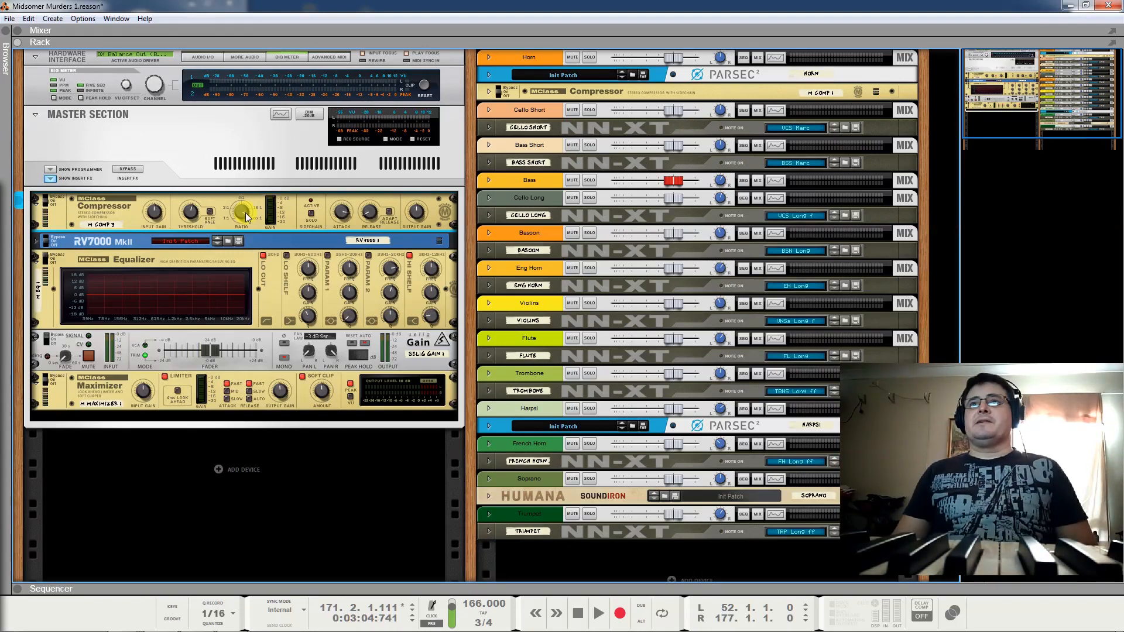
Resume playback from bar 171, fine-tune the master compressor's ratio to 1.58:1, and stop playback.
mouse_move(245, 212)
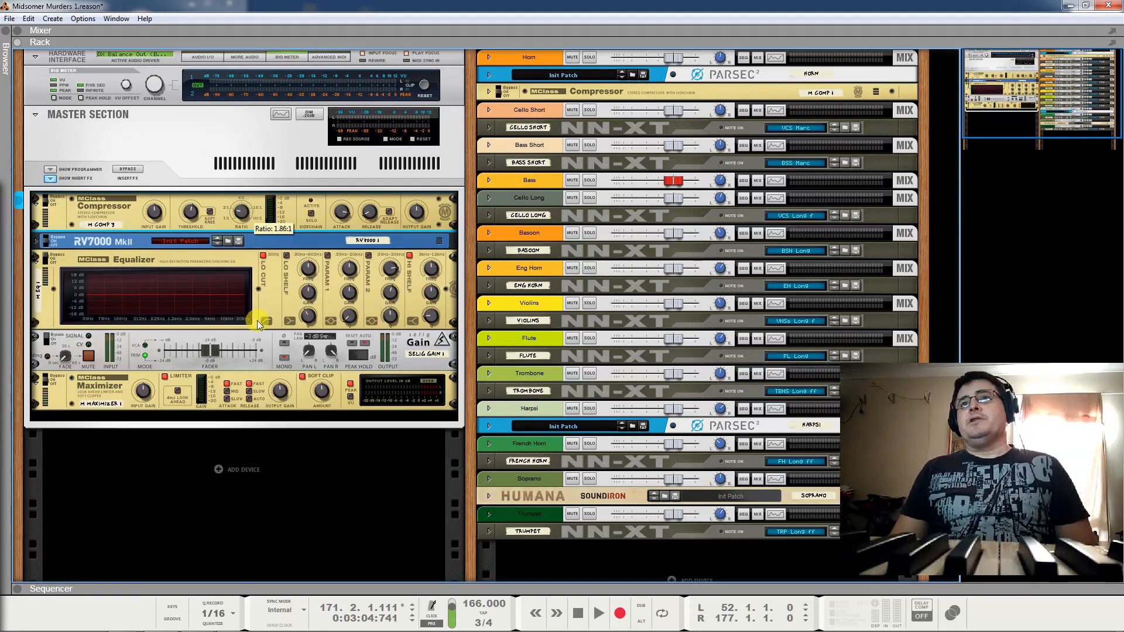
key(space)
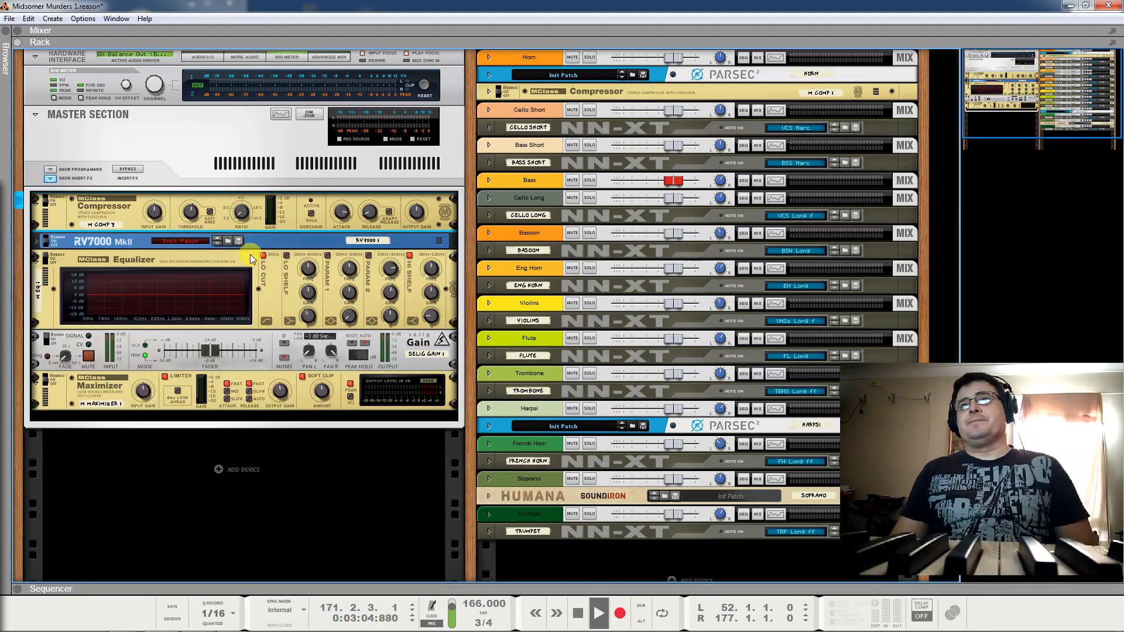
drag(242, 218, 245, 184)
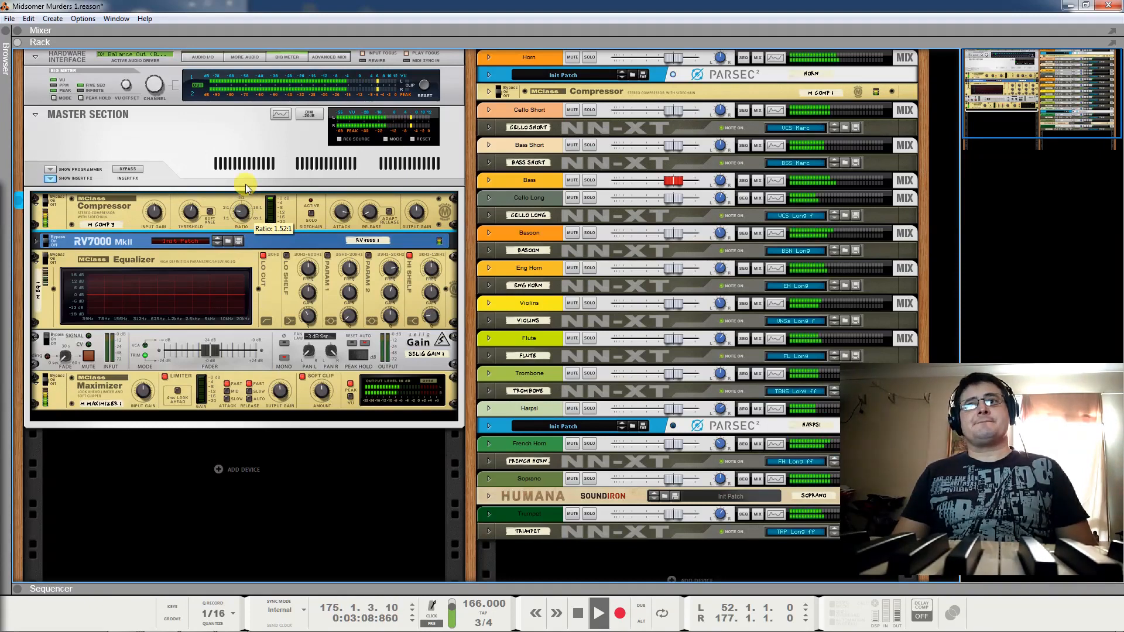
drag(234, 218, 233, 214)
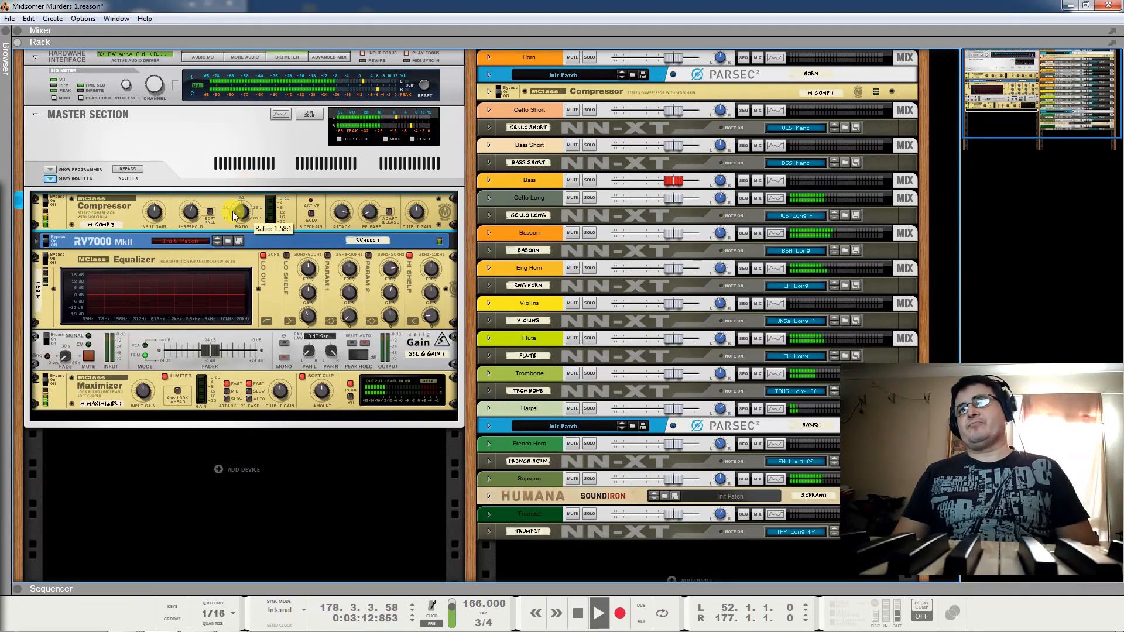
key(space)
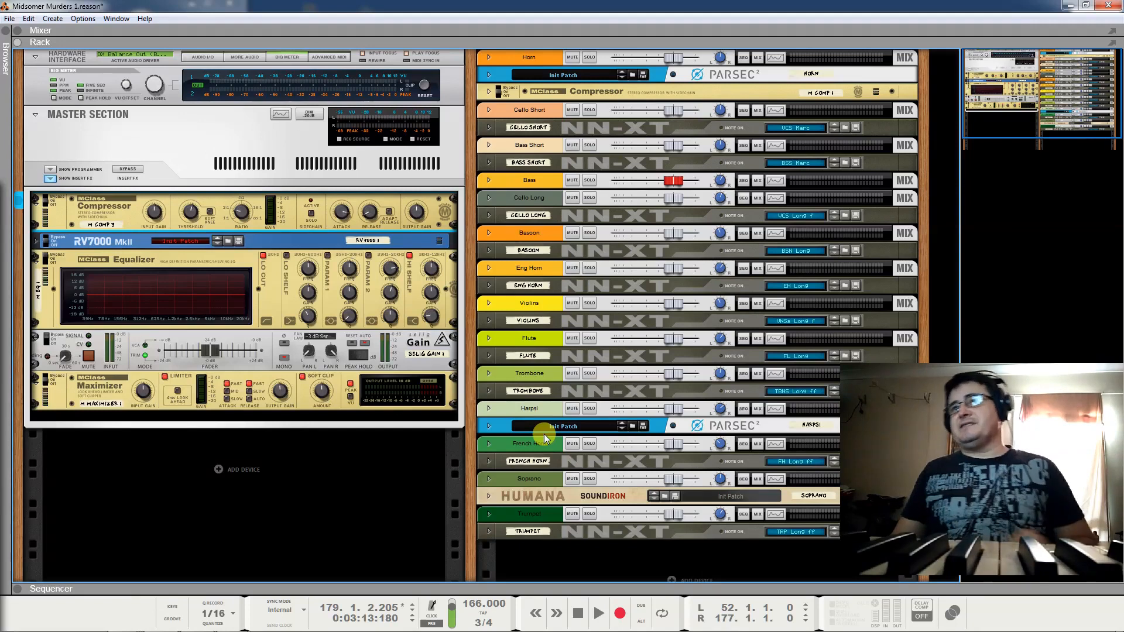
Turn on looping, play from an earlier bar, and compare the master compressor bypassed and enabled before stopping playback.
mouse_move(341, 215)
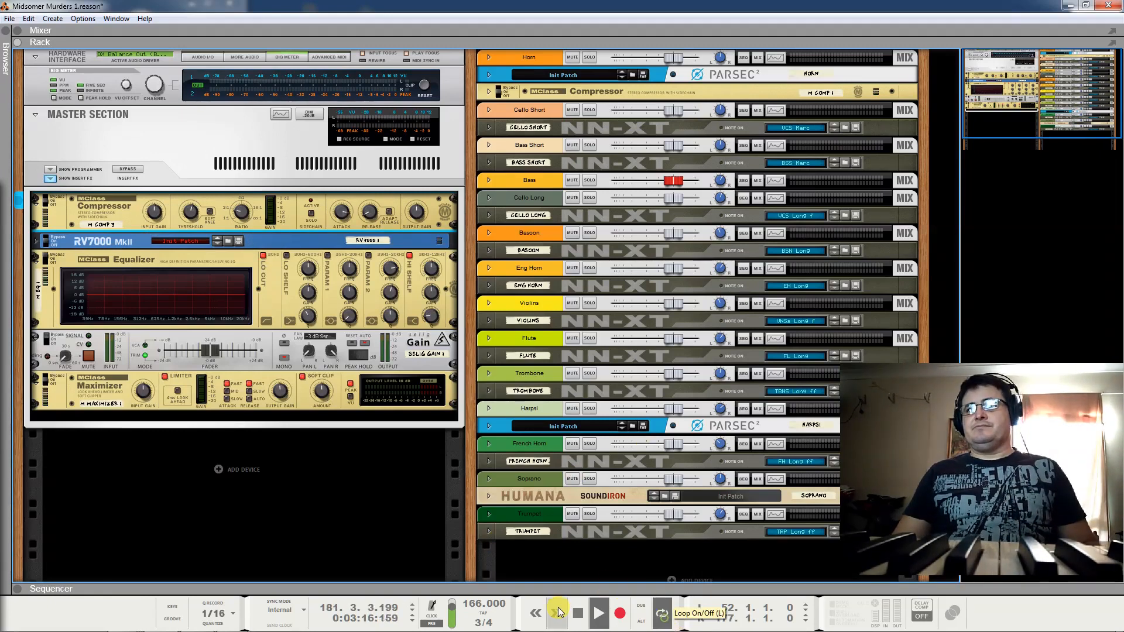
click(580, 618)
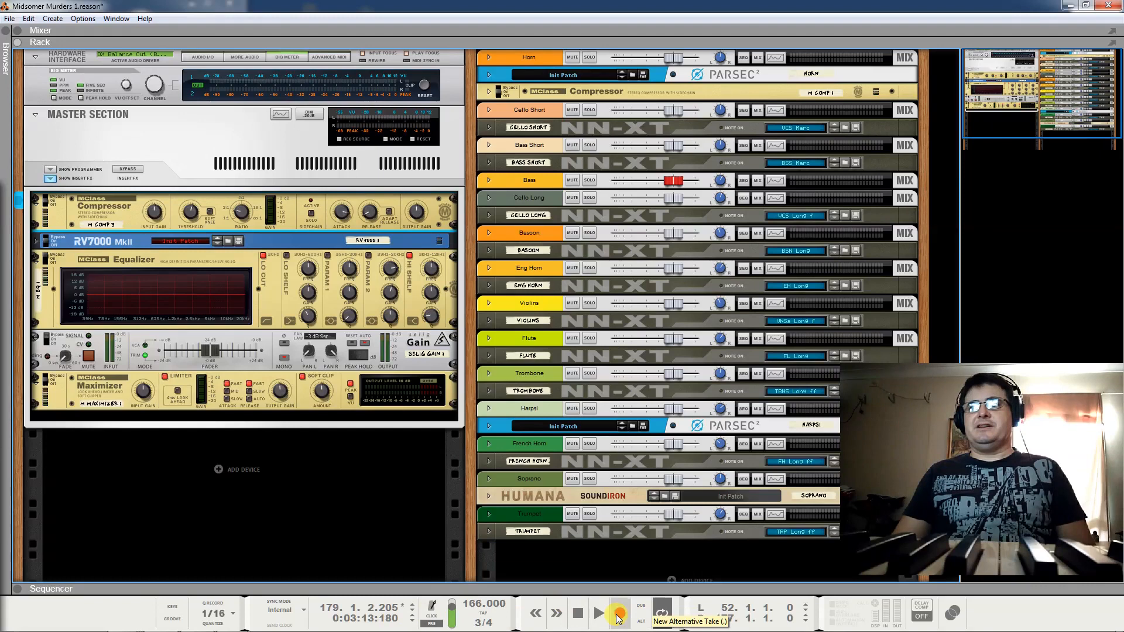
click(599, 615)
drag(329, 609, 326, 629)
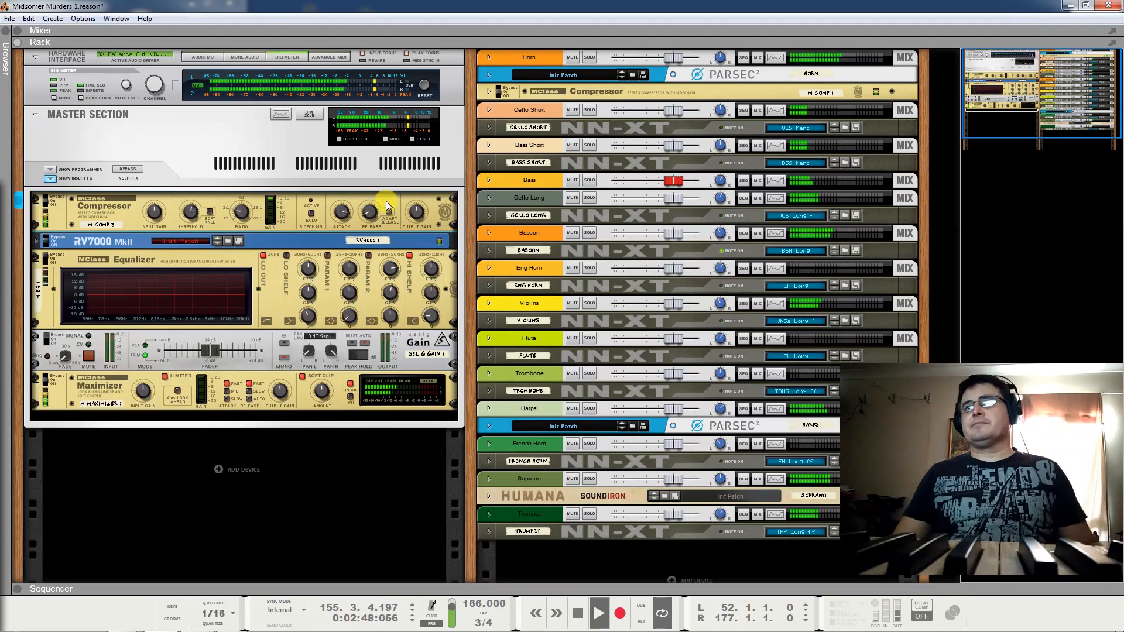
click(59, 194)
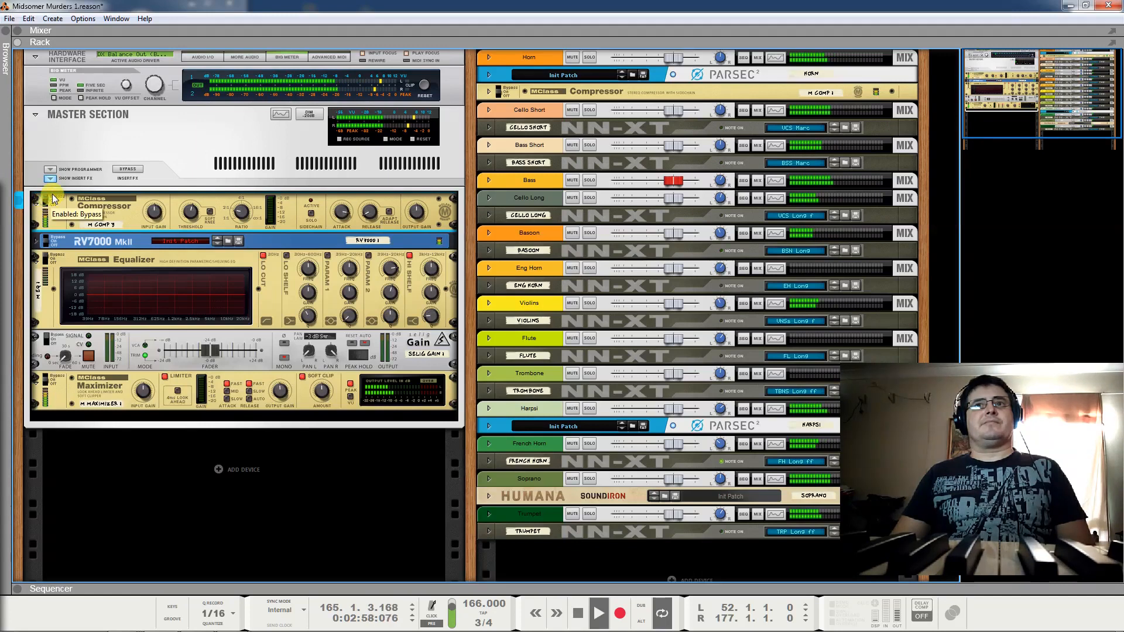
click(51, 205)
key(space)
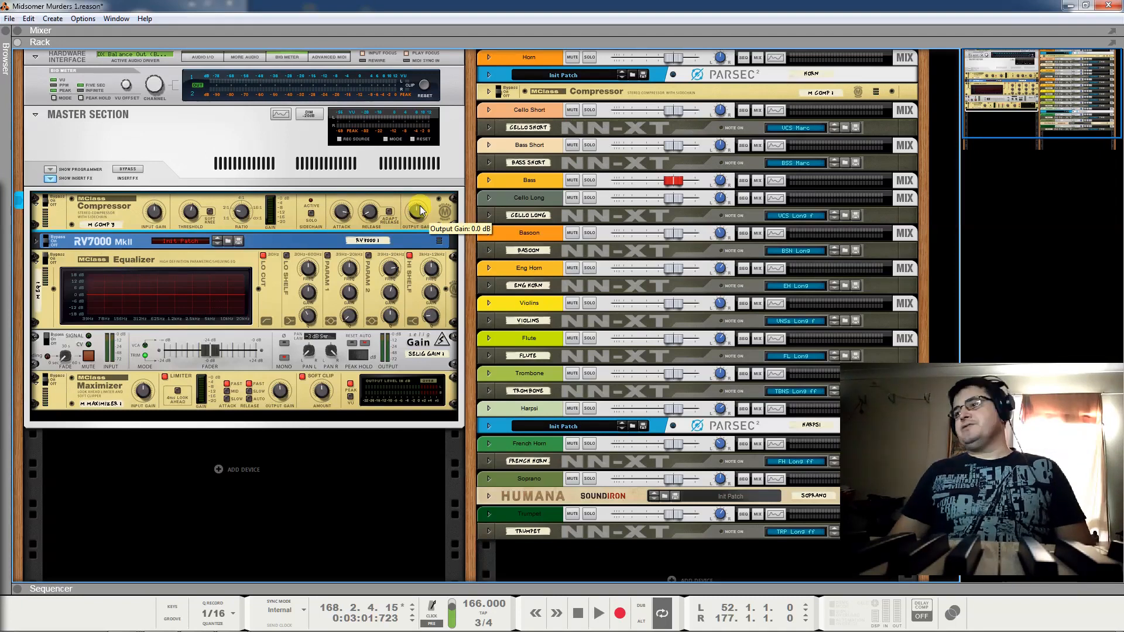
Resume playback, switch the master equalizer on, raise its Hi Shelf gain to 3.1 dB, and stop playback.
key(space)
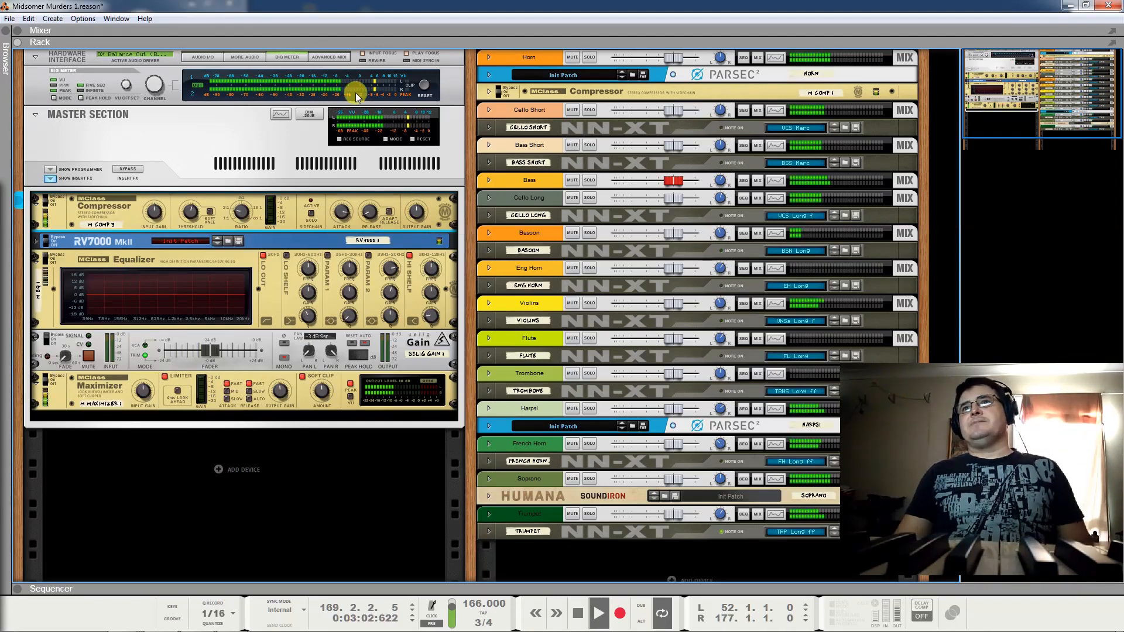
key(space)
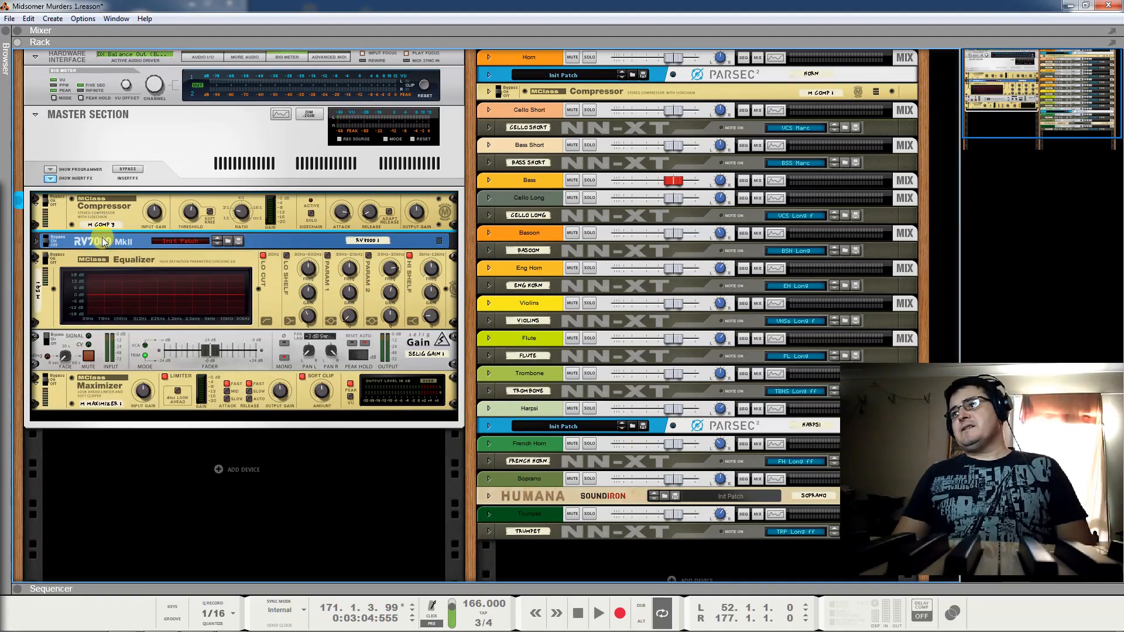
key(space)
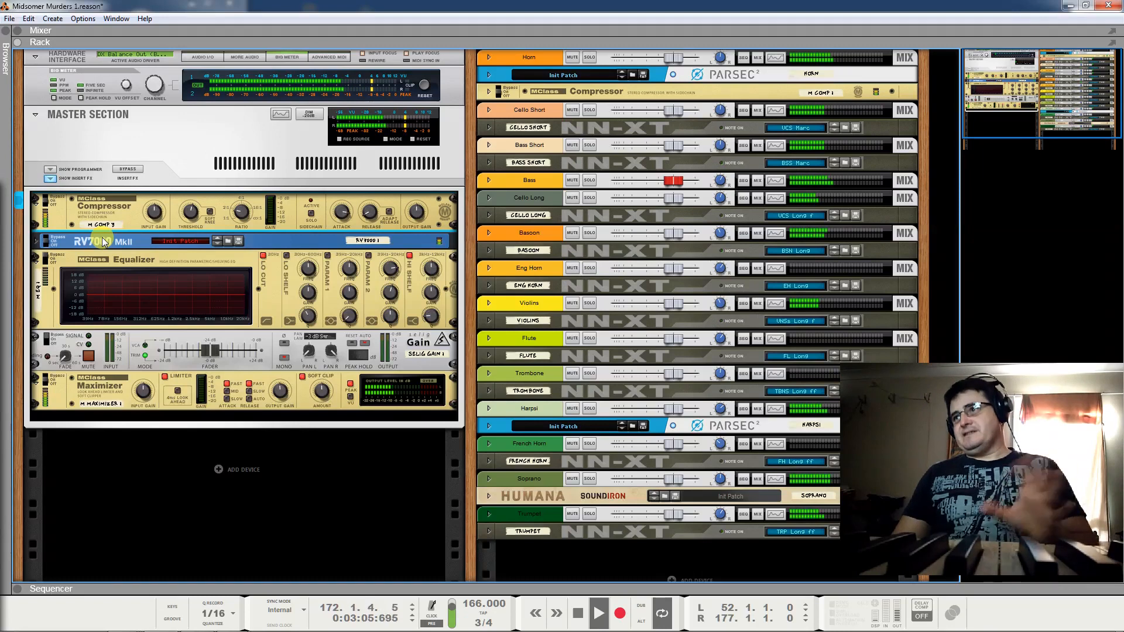
click(48, 263)
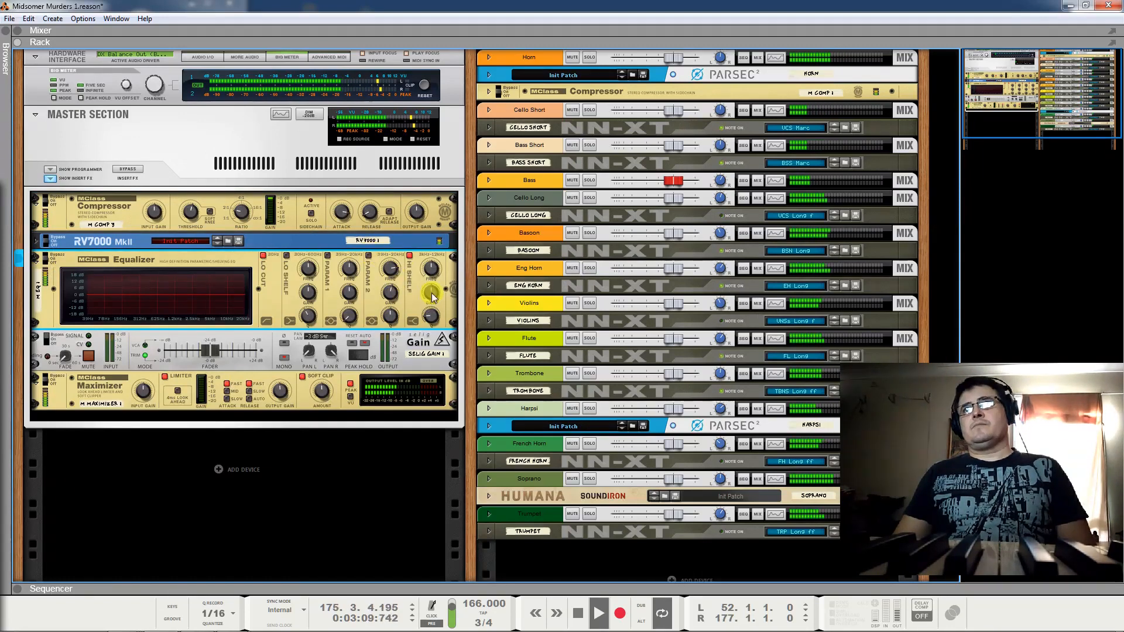
drag(432, 295, 434, 294)
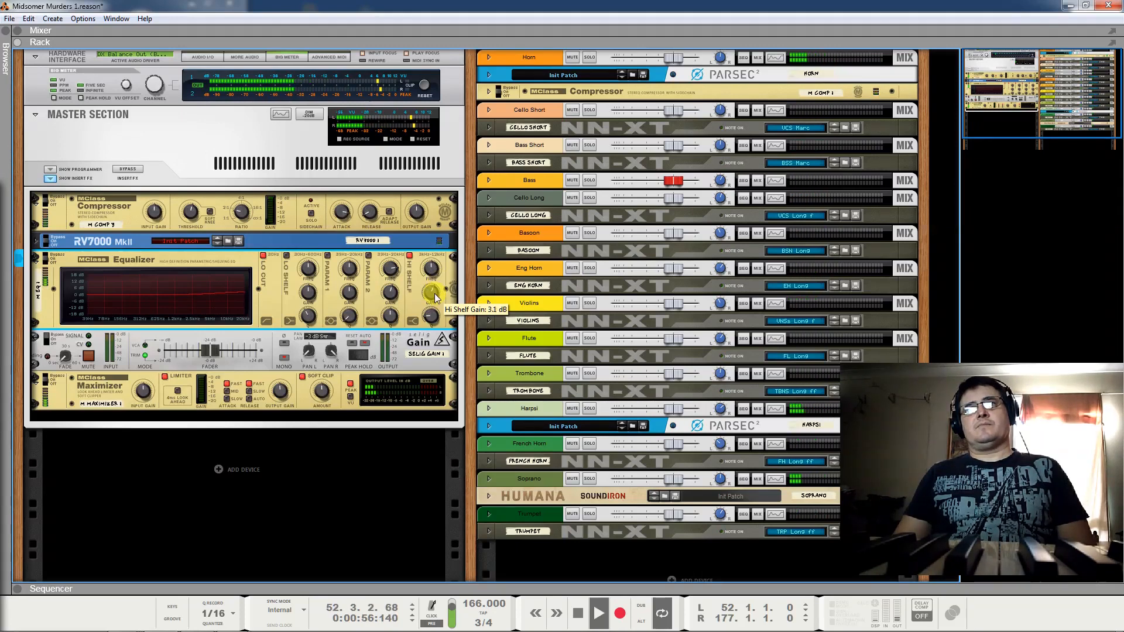
key(space)
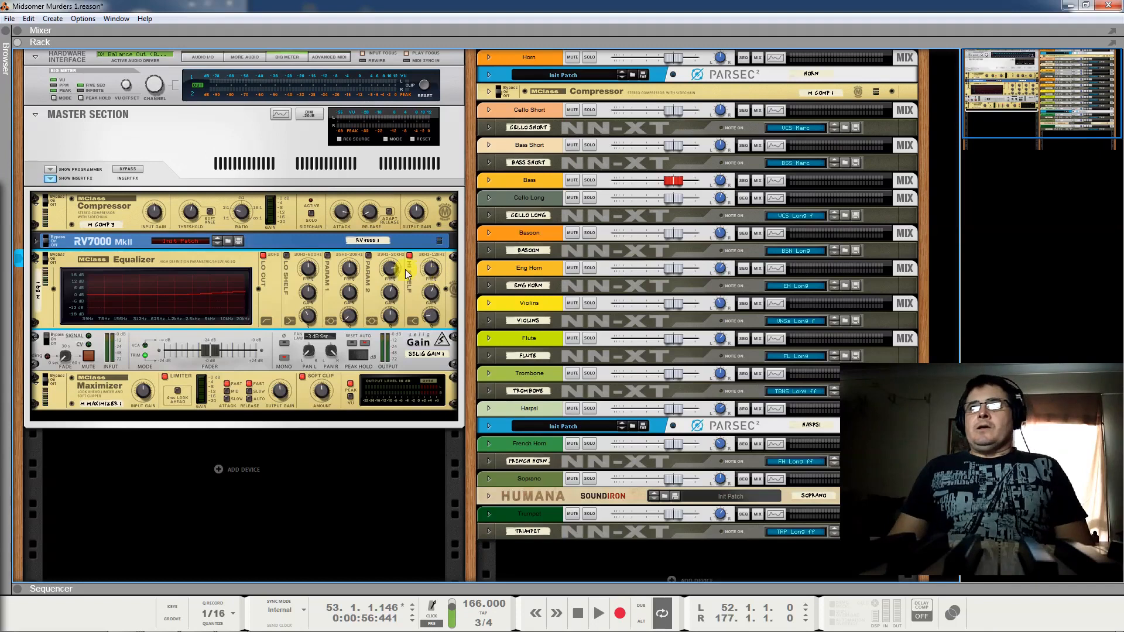
Enable the master equalizer's Low Shelf band and exaggerate the shelf curves, sweeping the Hi Shelf gain to 18.0 dB and down, and raising the Low Shelf Q.
click(286, 255)
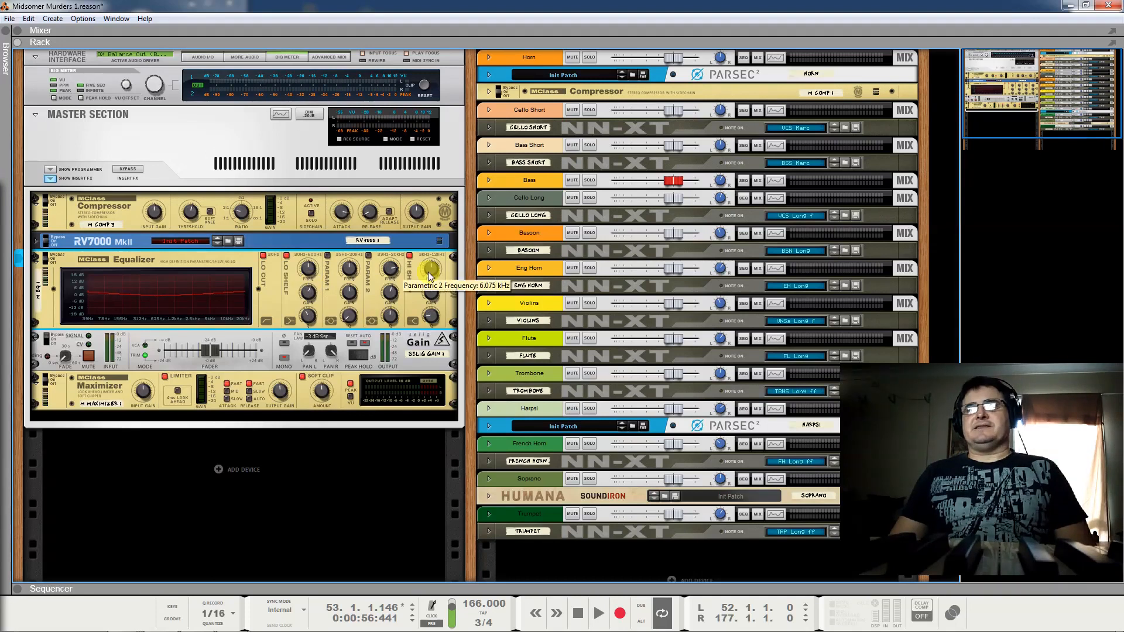
drag(434, 293, 439, 285)
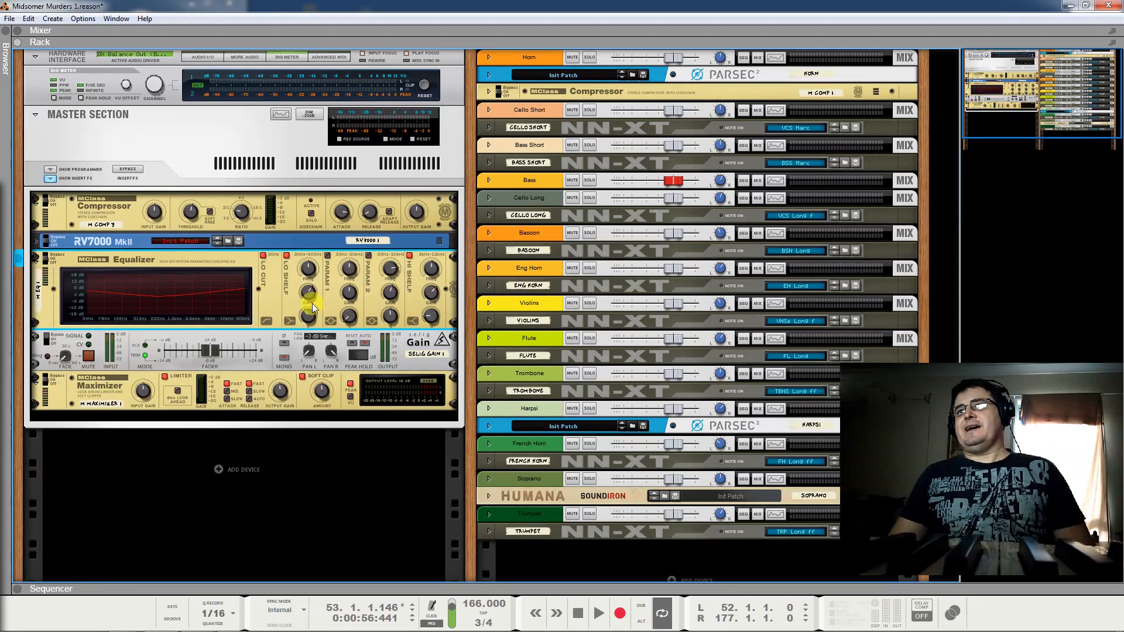
drag(430, 293, 489, 182)
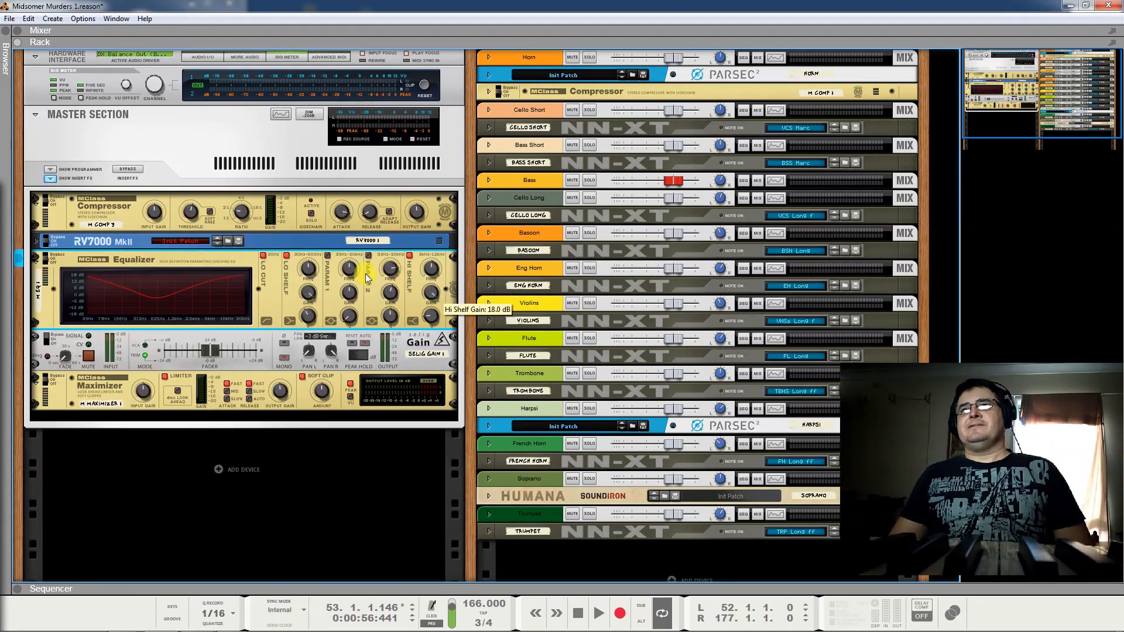
mouse_move(317, 312)
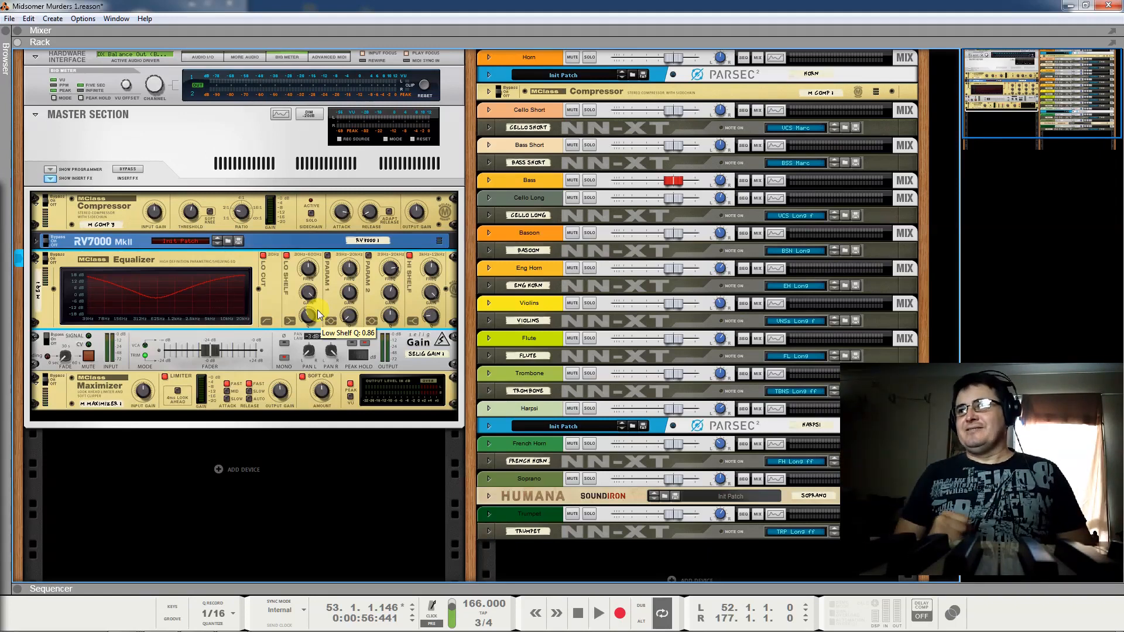
drag(432, 293, 432, 328)
drag(309, 316, 310, 124)
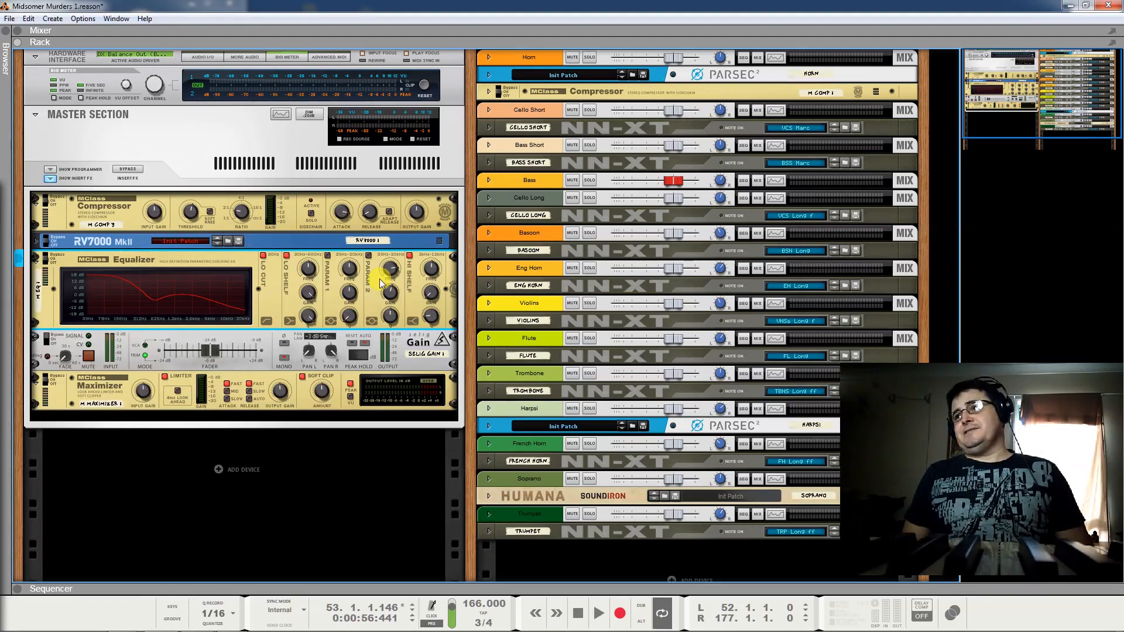
Reset the Low Shelf Q and gain to their defaults, and return the Hi Shelf gain to 0.0 dB.
ctrl+click(309, 316)
ctrl+click(309, 293)
ctrl+click(436, 292)
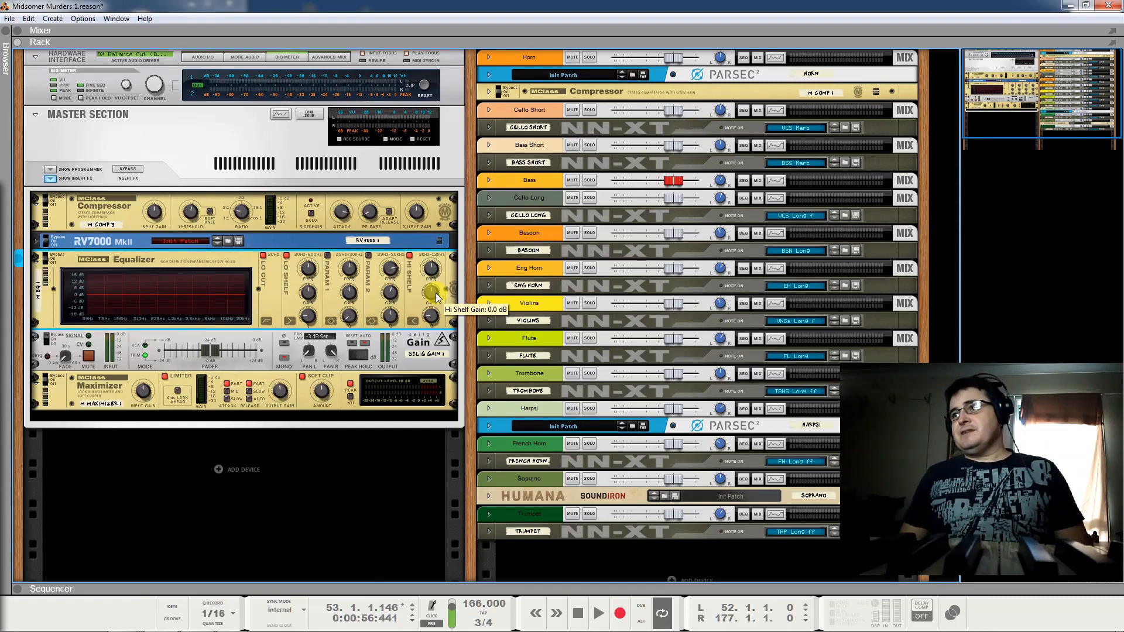
Demonstrate the Hi Shelf band with a strong cut and a strong boost, and reset its gain to 0 dB.
drag(432, 294, 480, 539)
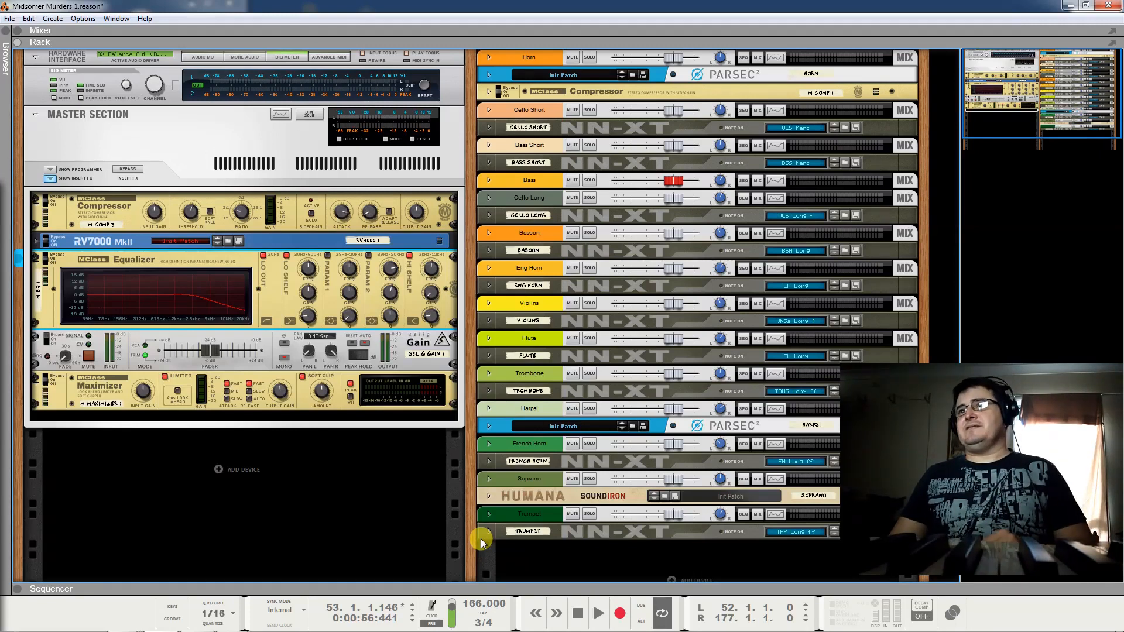
drag(430, 292, 439, 16)
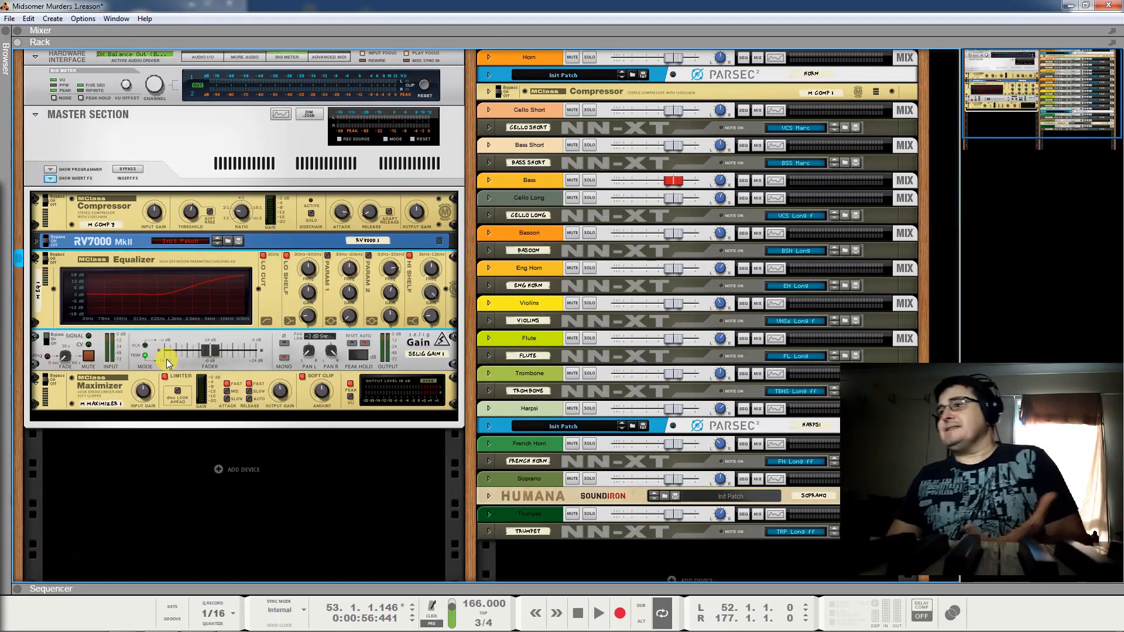
ctrl+click(429, 302)
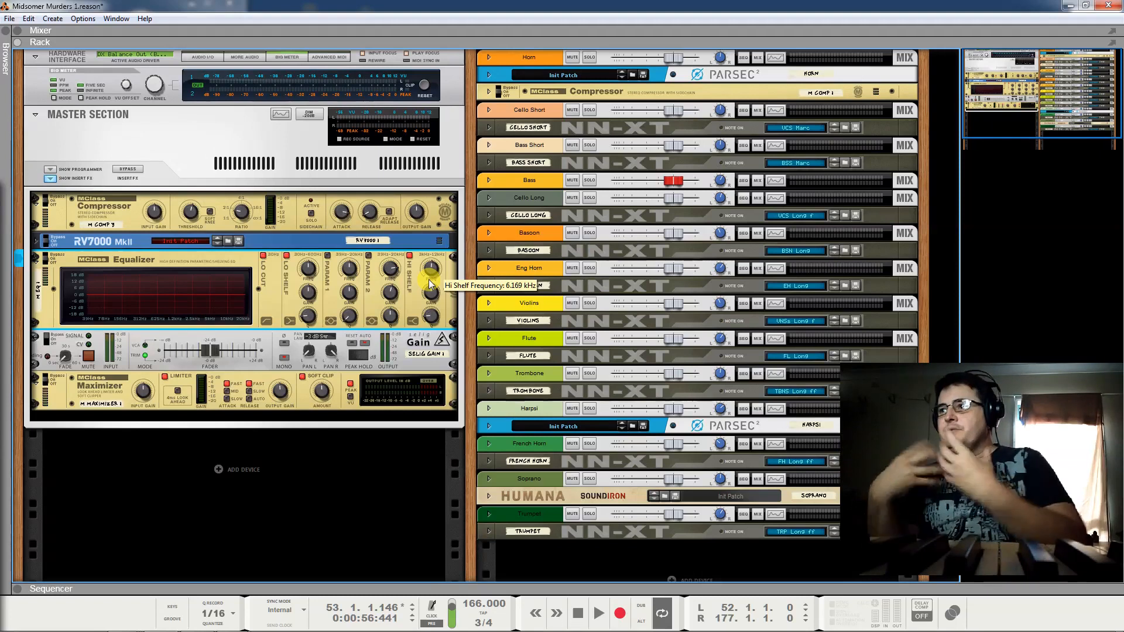
Play the song, raise the Hi Shelf gain to 2.9 dB, toggle the band to compare the sound, and stop playback.
key(space)
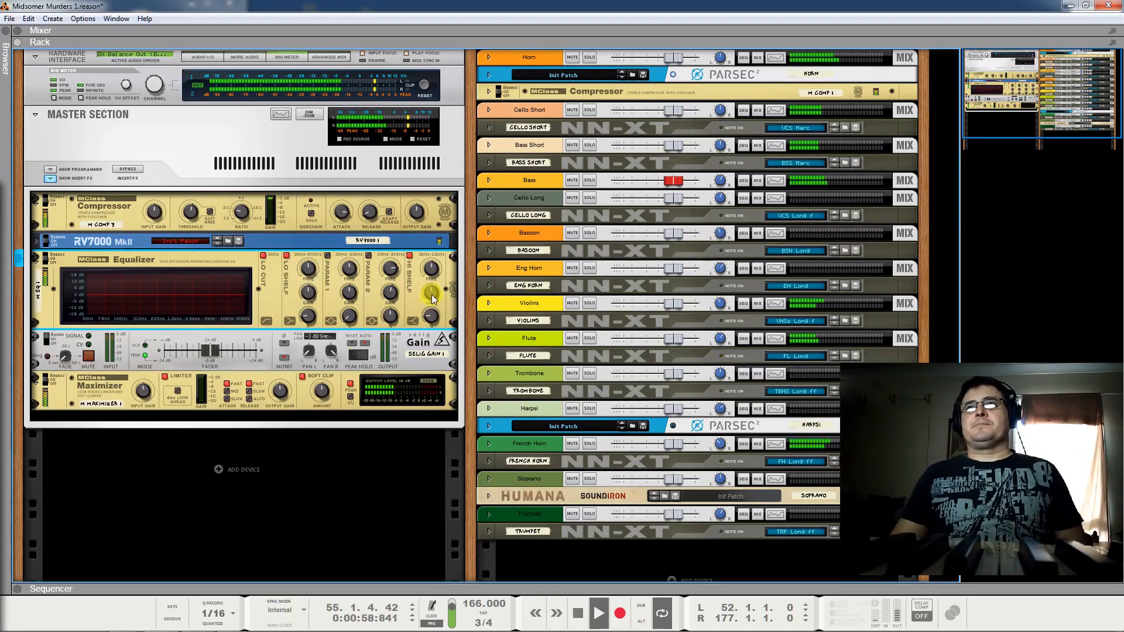
drag(440, 285, 442, 285)
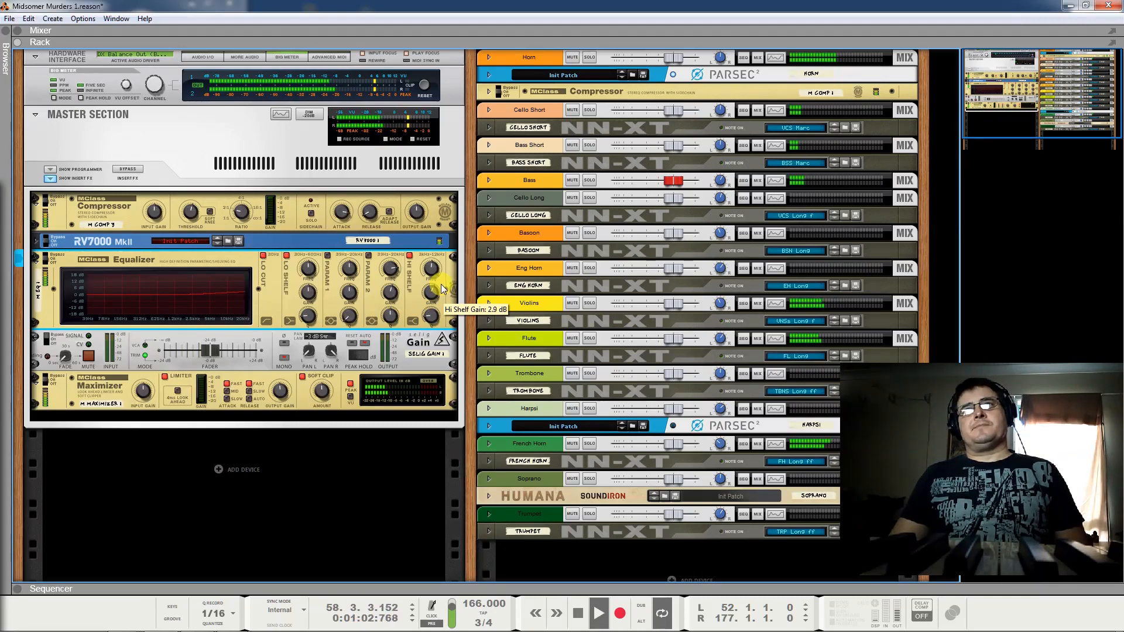
click(410, 255)
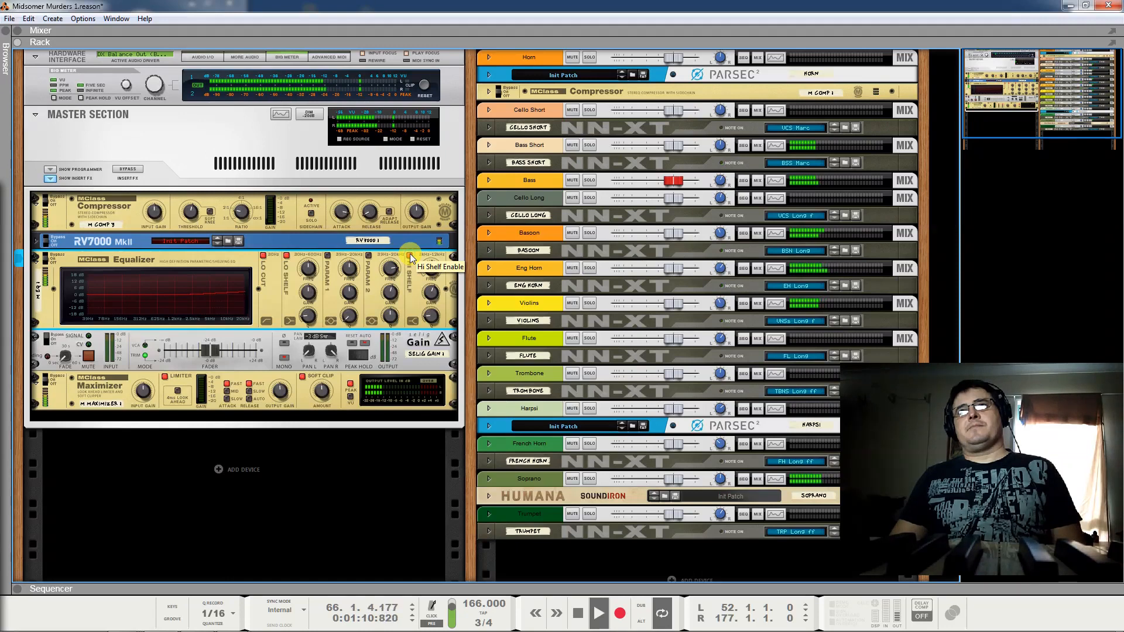
key(space)
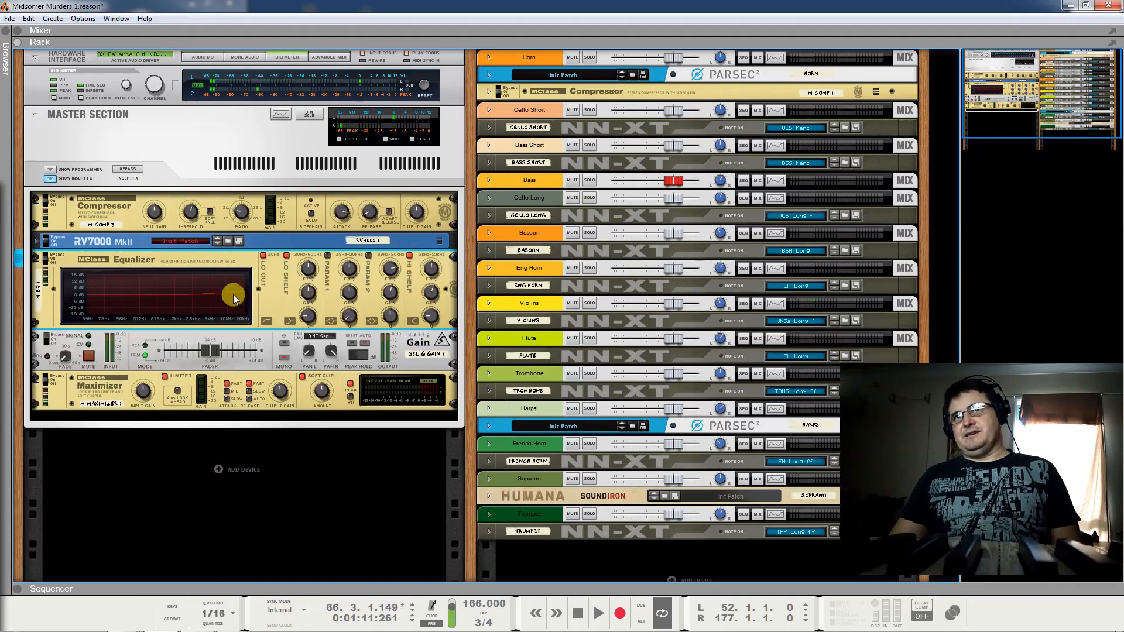
Reset the master equalizer's Hi Shelf frequency to 6.000 kHz and make a small frequency adjustment.
mouse_move(434, 269)
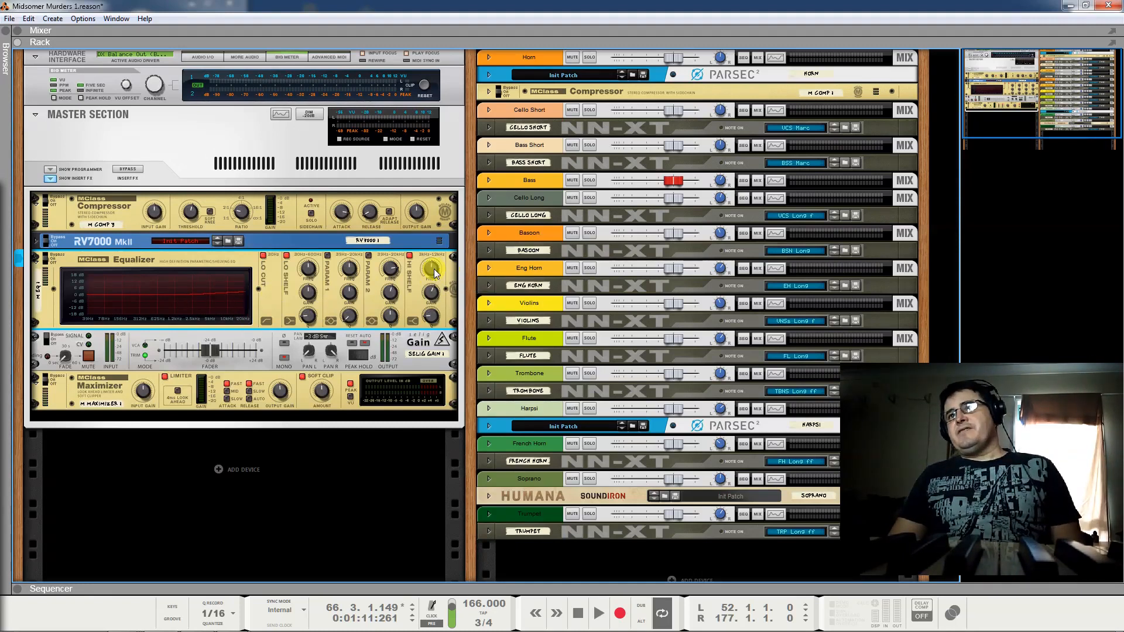
ctrl+click(431, 270)
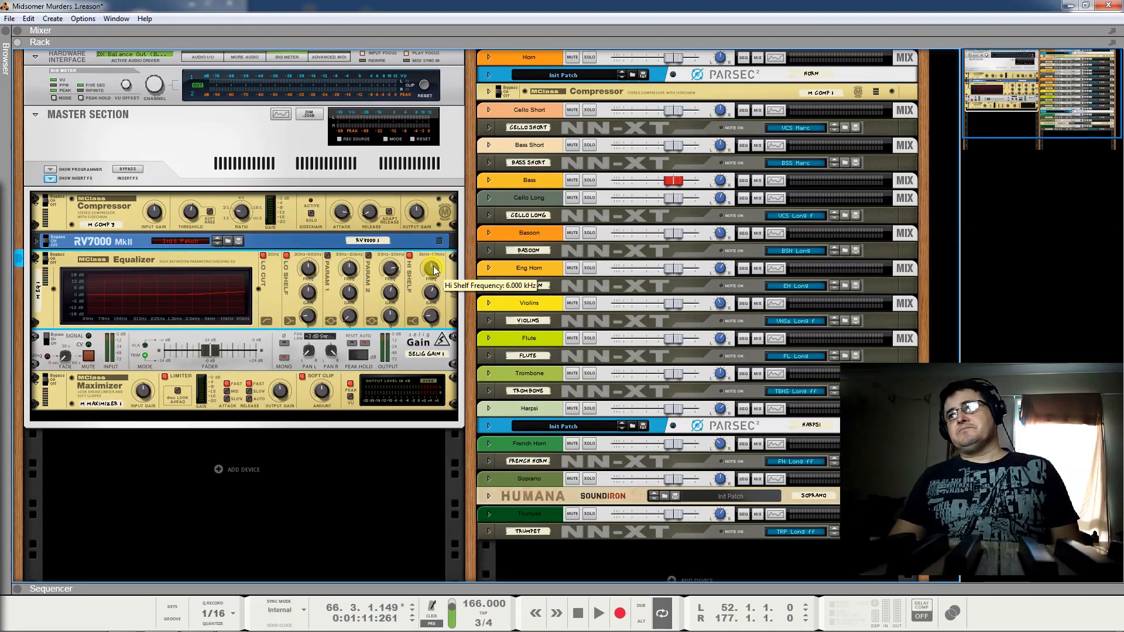
mouse_move(433, 270)
mouse_down()
mouse_move(455, 234)
mouse_move(437, 268)
mouse_up()
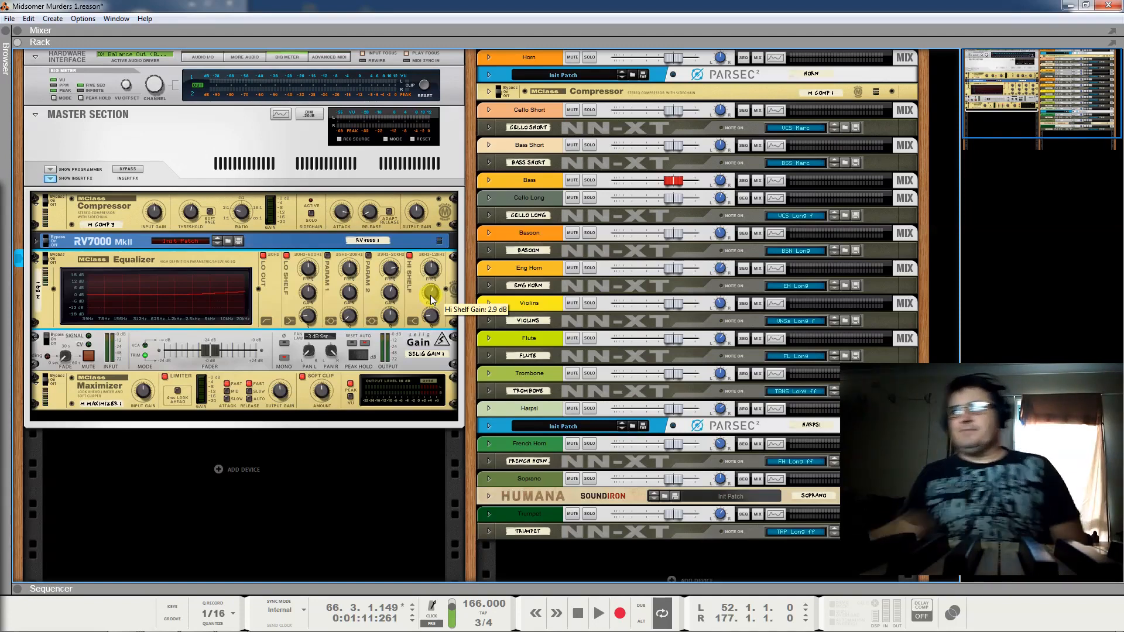
Play the song, toggle the Hi Shelf band off and on to compare the sound, and stop playback.
key(space)
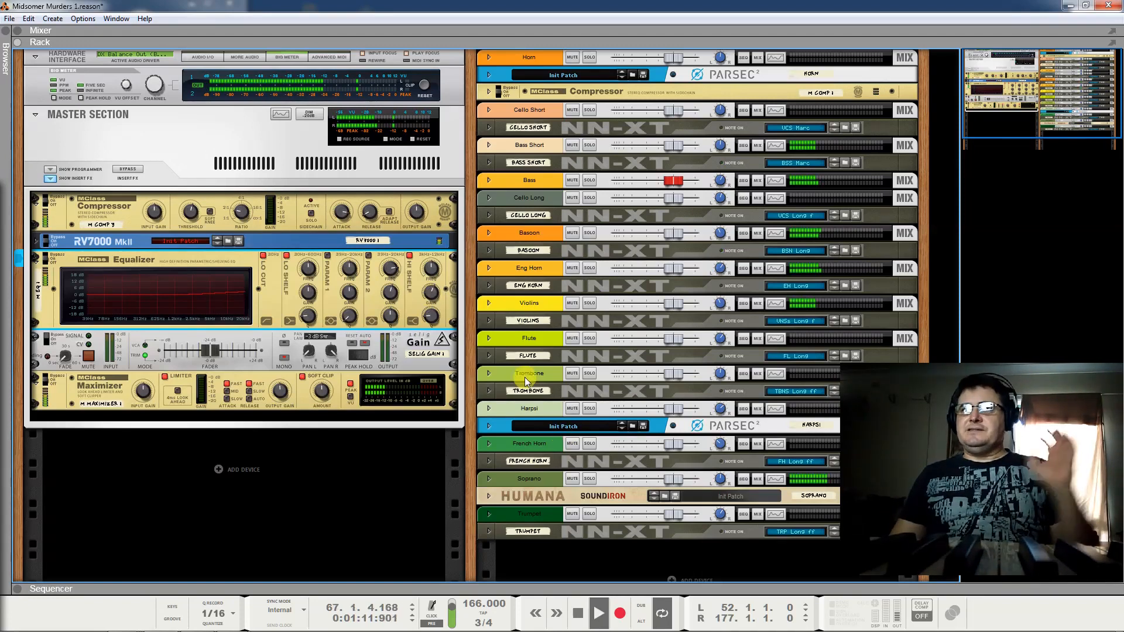
click(407, 255)
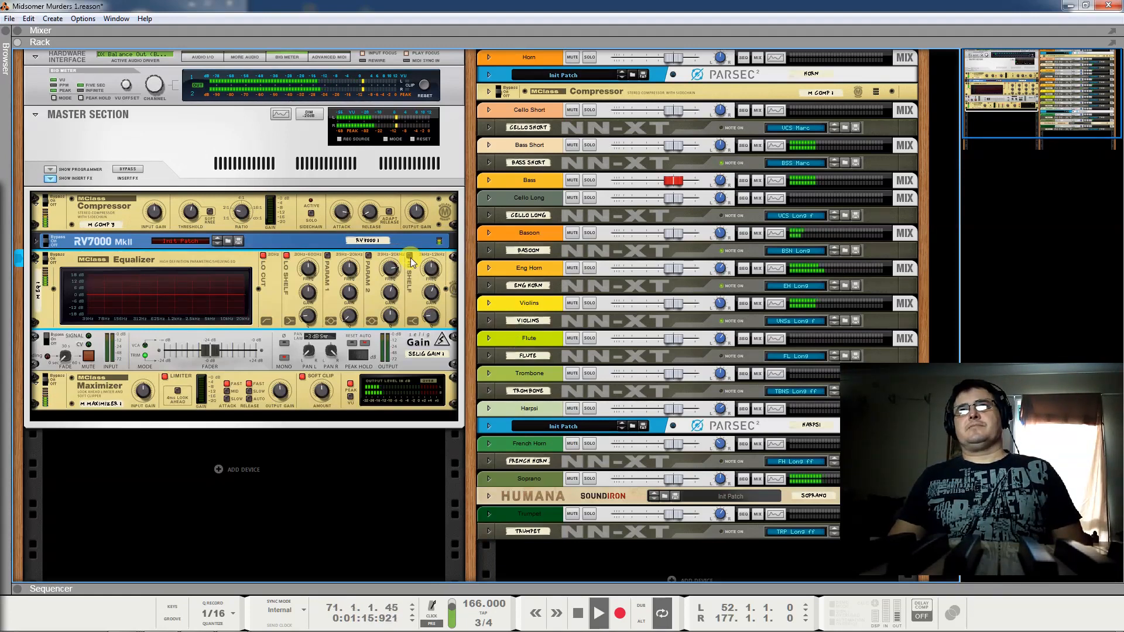
click(409, 258)
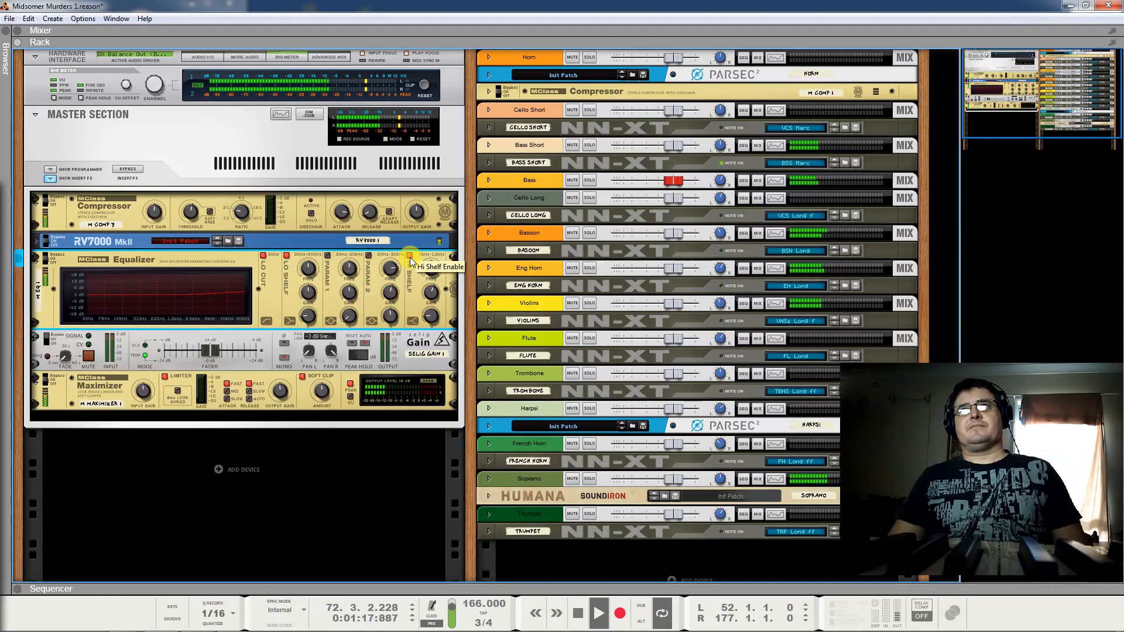
click(409, 256)
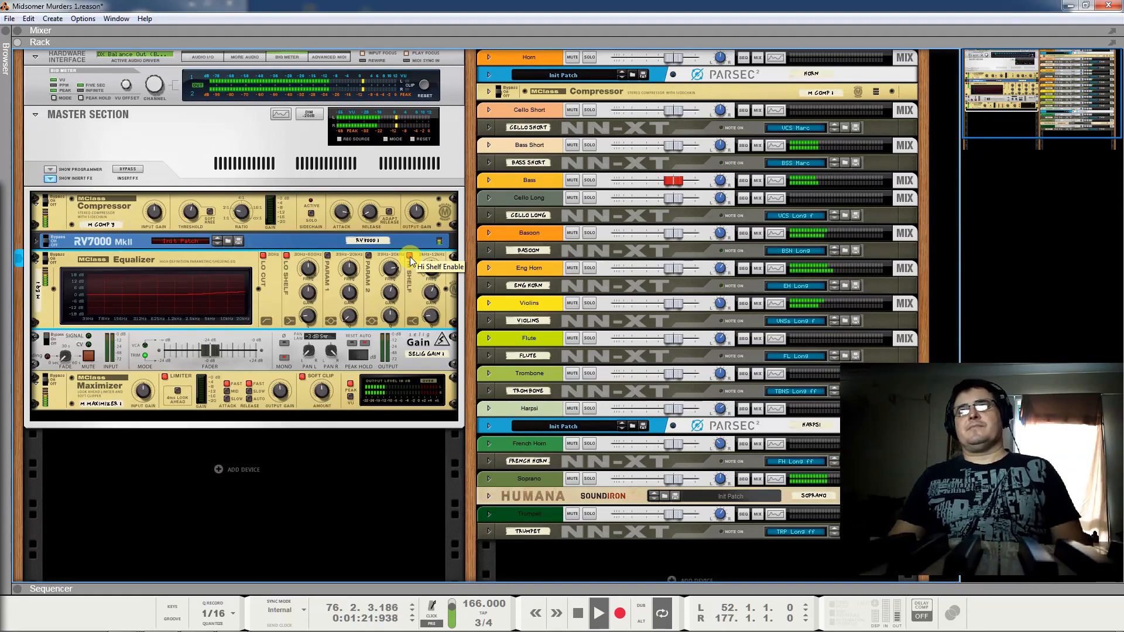
key(space)
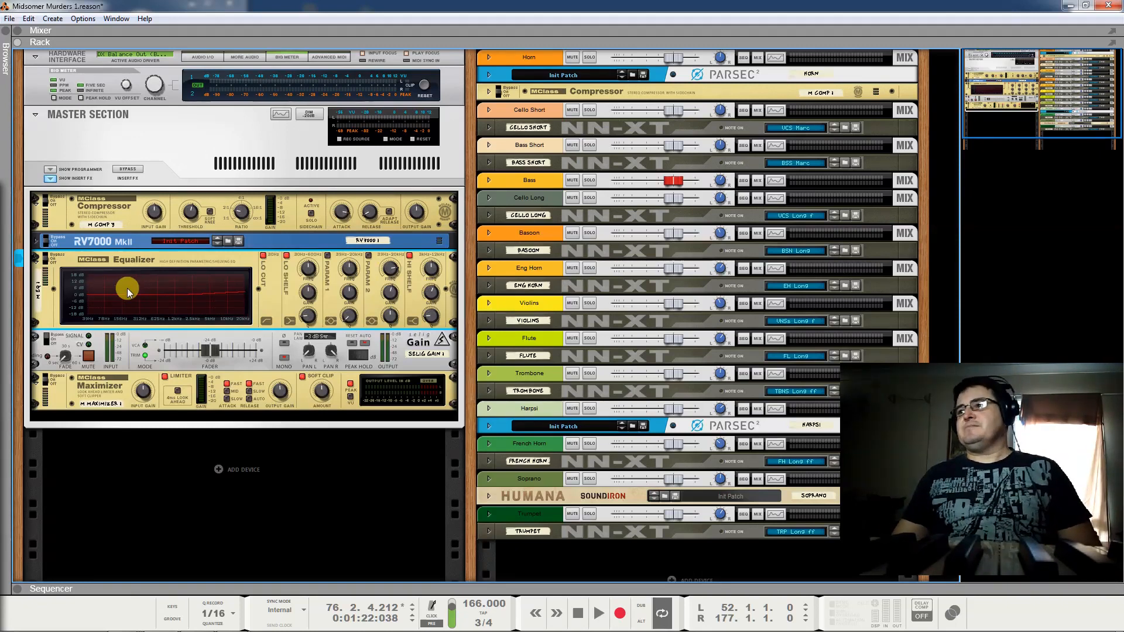
During playback, boost Parametric 2 to 6.0 dB, vary its Q and frequency, and lower its gain to 0.6 dB before stopping.
key(space)
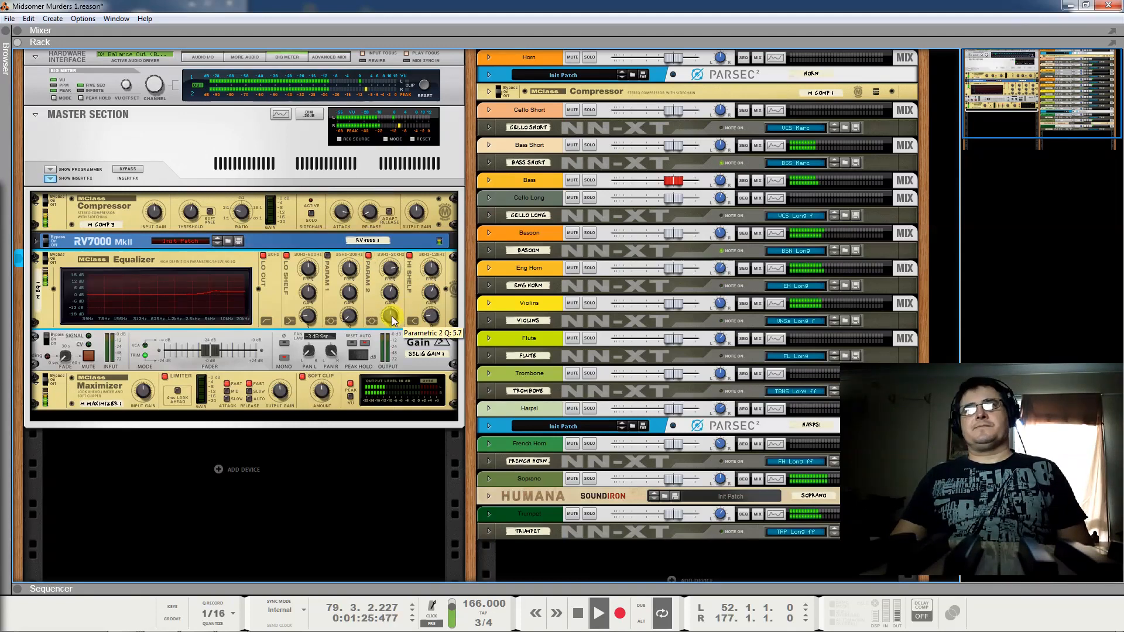
drag(393, 294, 395, 271)
drag(395, 320, 395, 339)
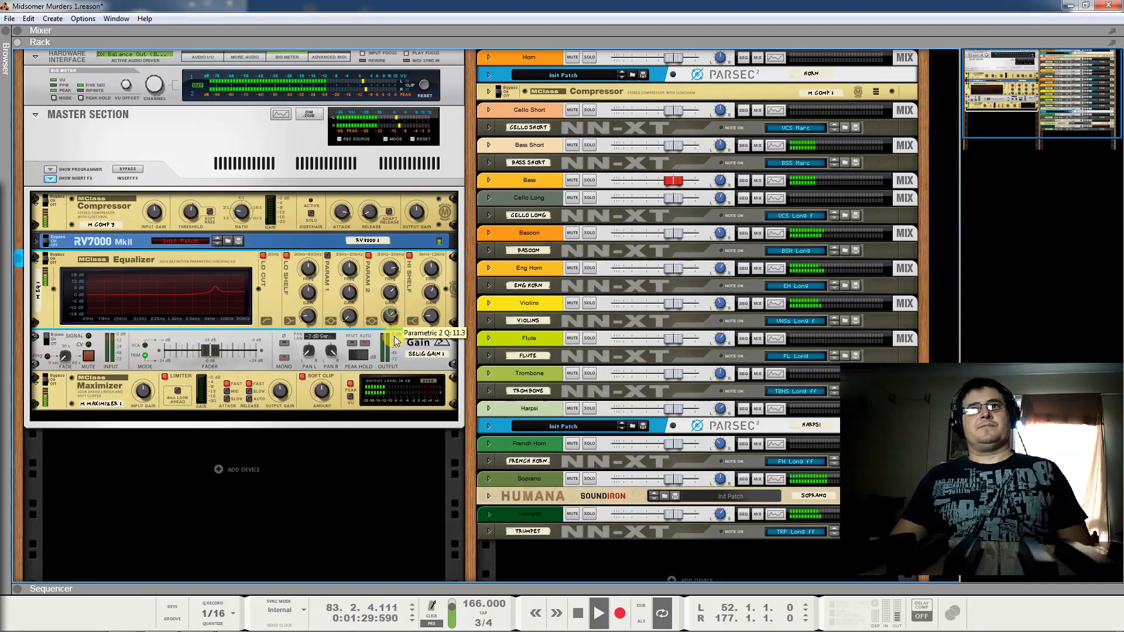
drag(390, 268, 398, 290)
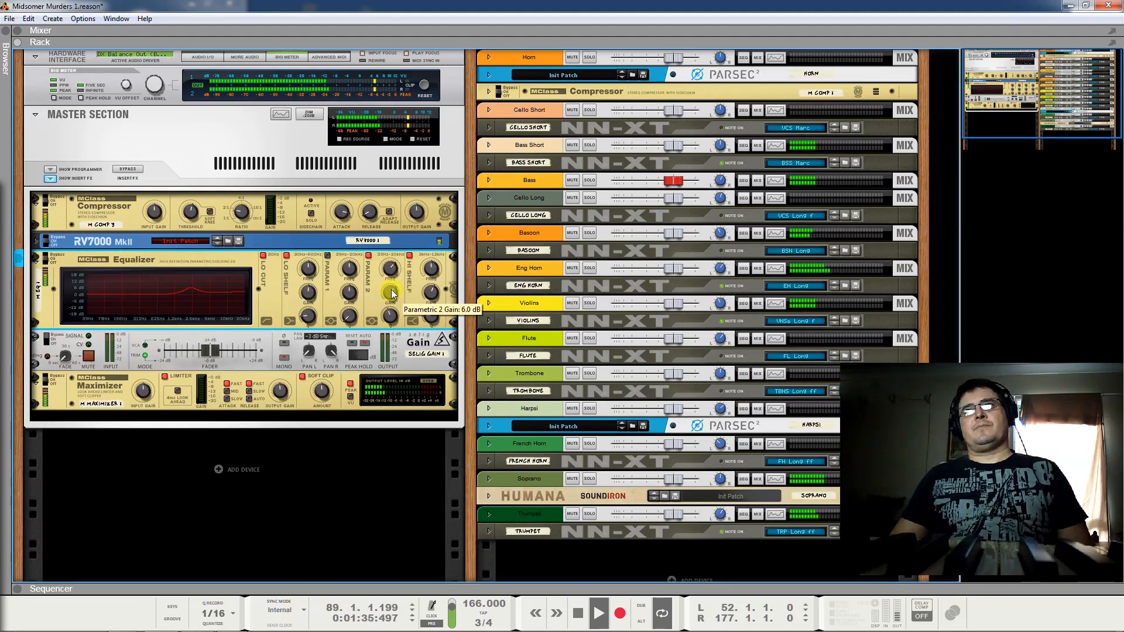
drag(391, 293, 398, 394)
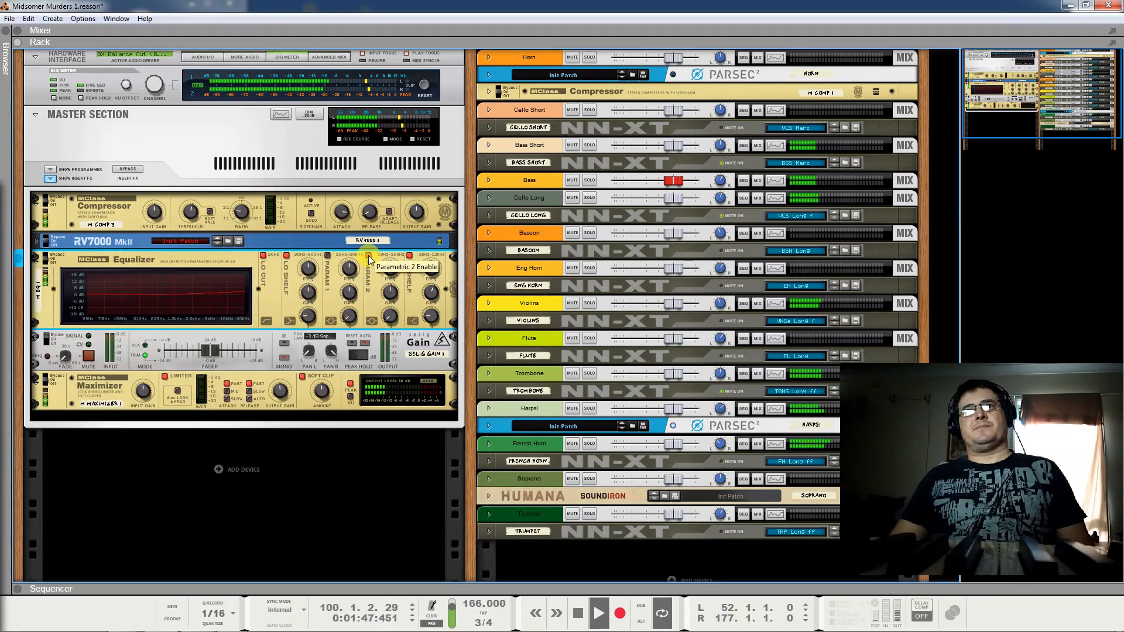
key(space)
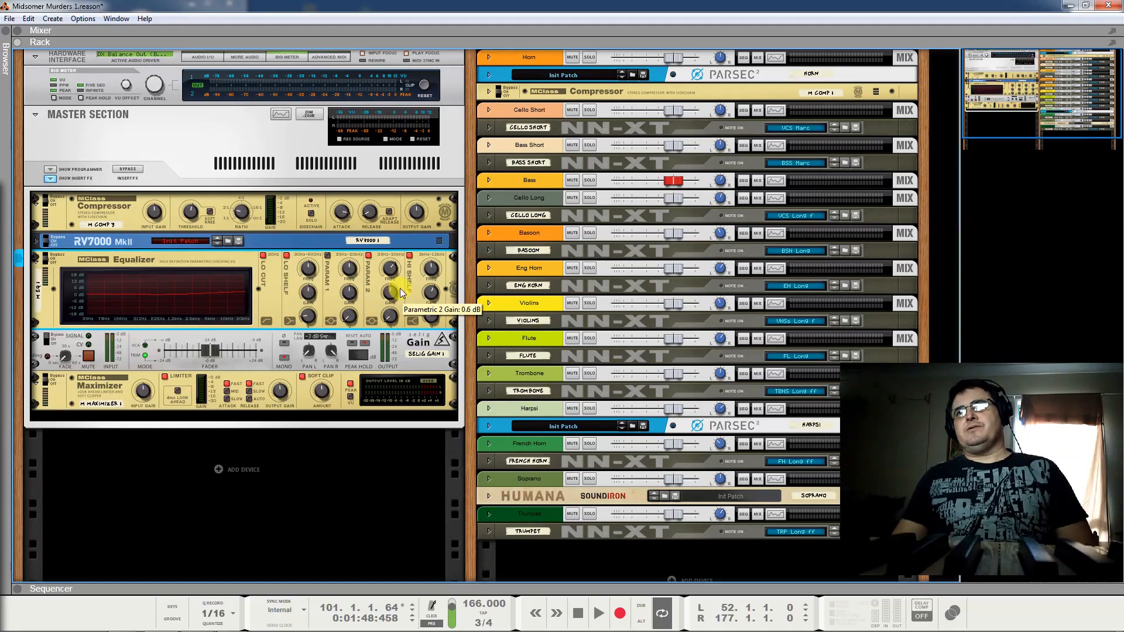
During playback, turn Parametric 2 into a strong, narrow boost, sweep its frequency to find harsh tones, and stop the song.
key(space)
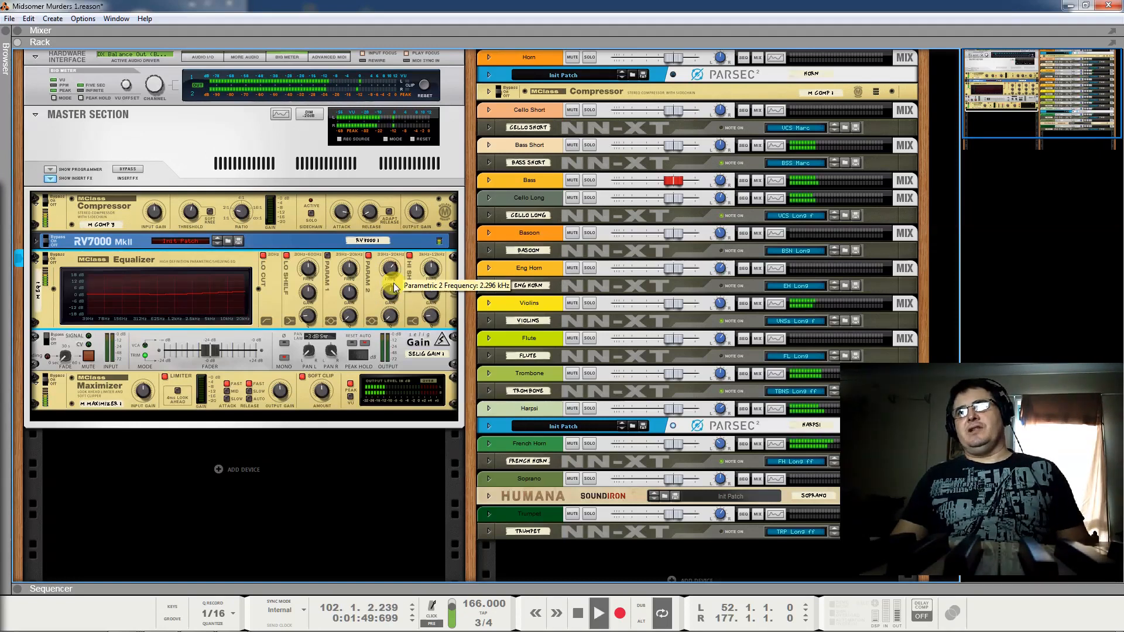
drag(391, 292, 402, 440)
drag(391, 316, 414, 210)
drag(390, 270, 409, 3)
drag(390, 316, 389, 362)
drag(390, 293, 409, 205)
drag(394, 267, 374, 253)
key(space)
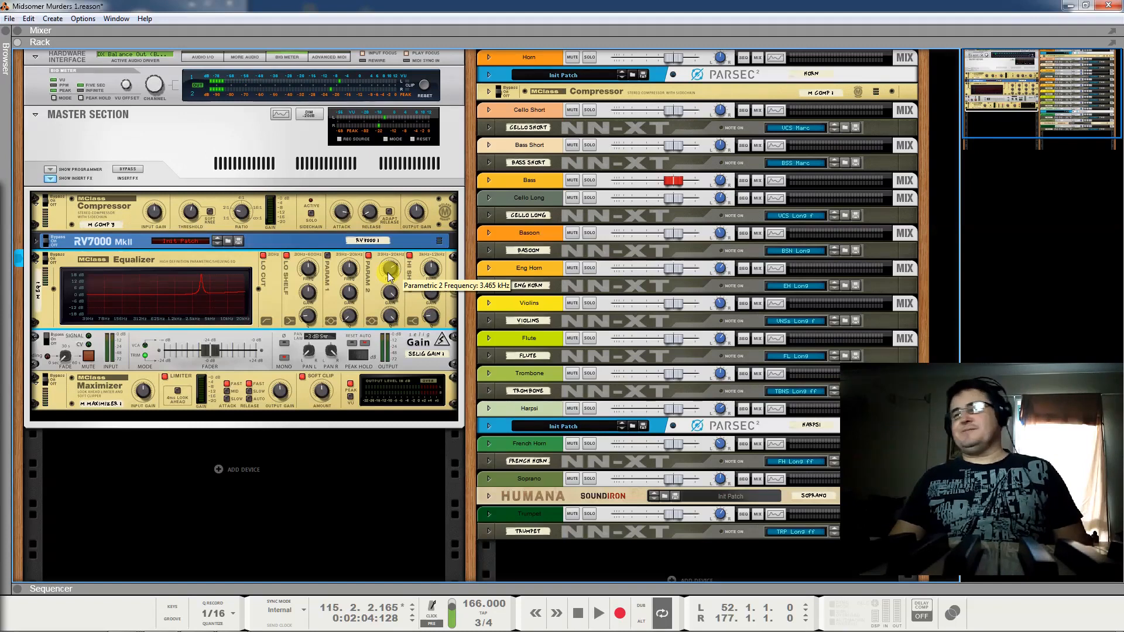
Sweep the narrow Parametric 2 peak down to about 1 kHz and up again, and soften it with less gain and a Q of 3.1.
mouse_move(393, 274)
mouse_down()
mouse_move(399, 315)
mouse_move(402, 281)
mouse_move(395, 387)
mouse_move(404, 163)
mouse_move(380, 405)
mouse_move(394, 185)
mouse_move(369, 358)
mouse_move(386, 287)
mouse_up()
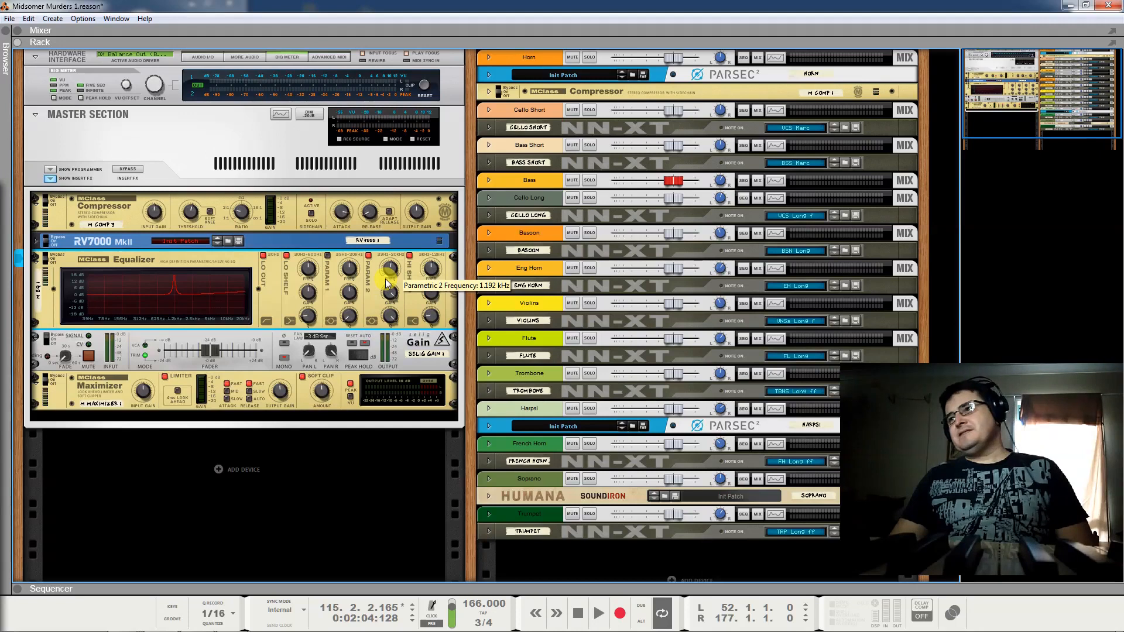
drag(386, 284, 395, 227)
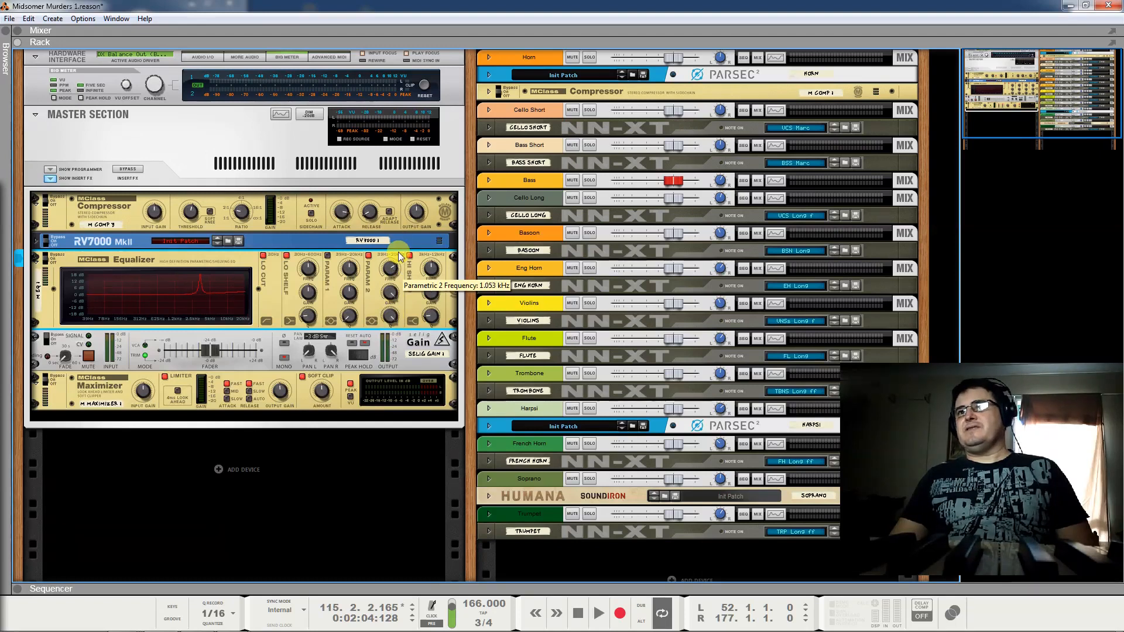
drag(389, 293, 391, 410)
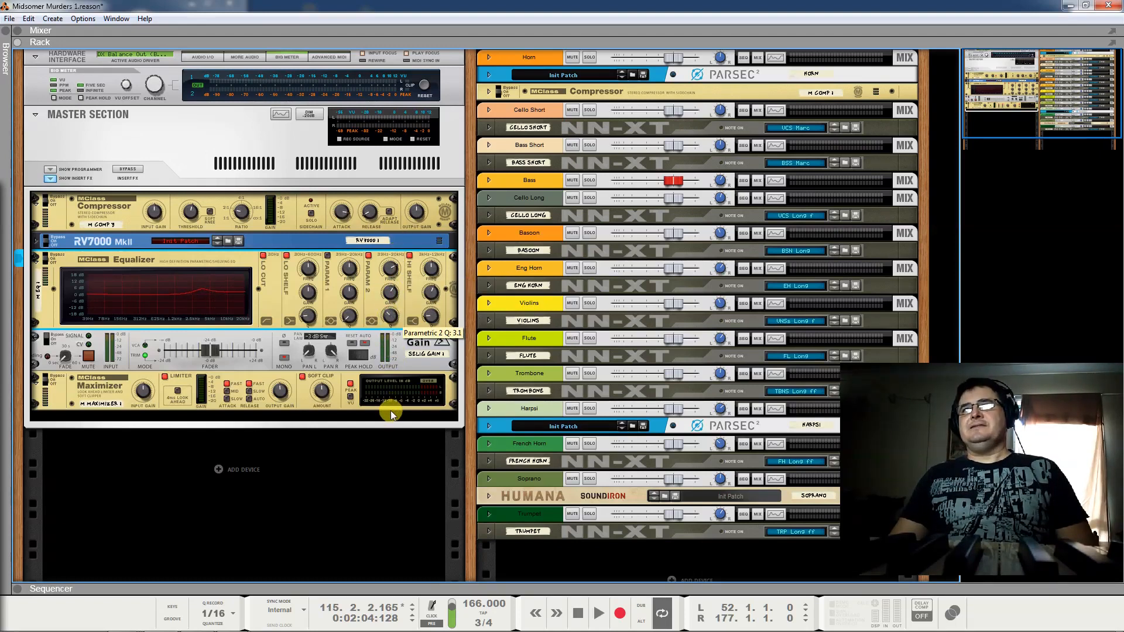
drag(396, 268, 386, 320)
Toggle Parametric 2 off and on at different frequencies to compare the curves, ending near 1.100 kHz.
click(368, 255)
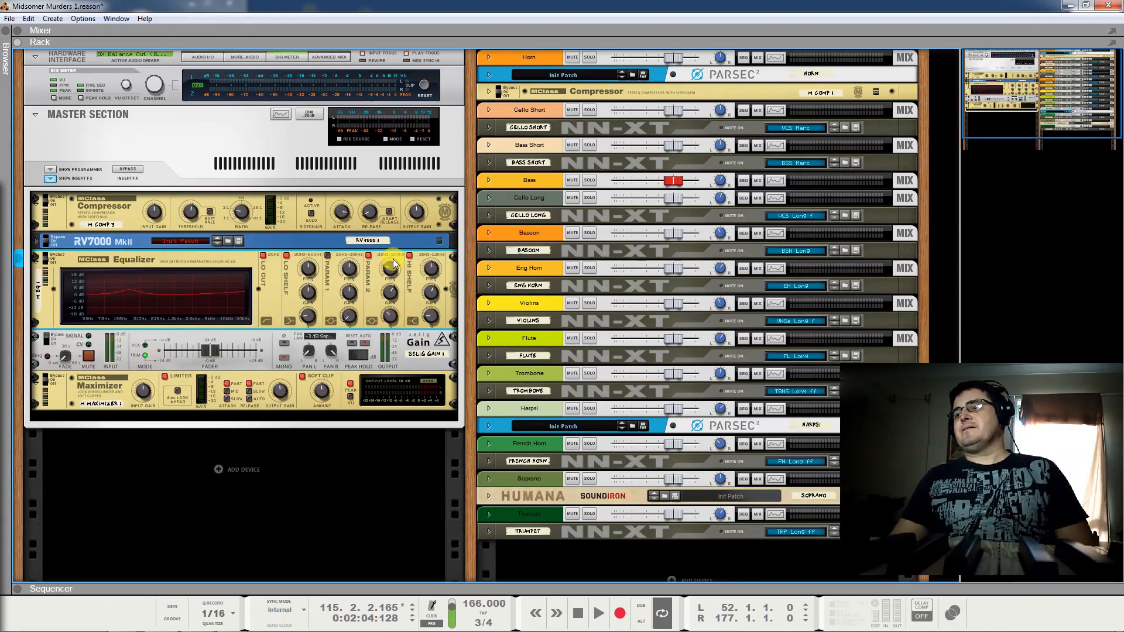
click(369, 255)
drag(389, 267, 391, 255)
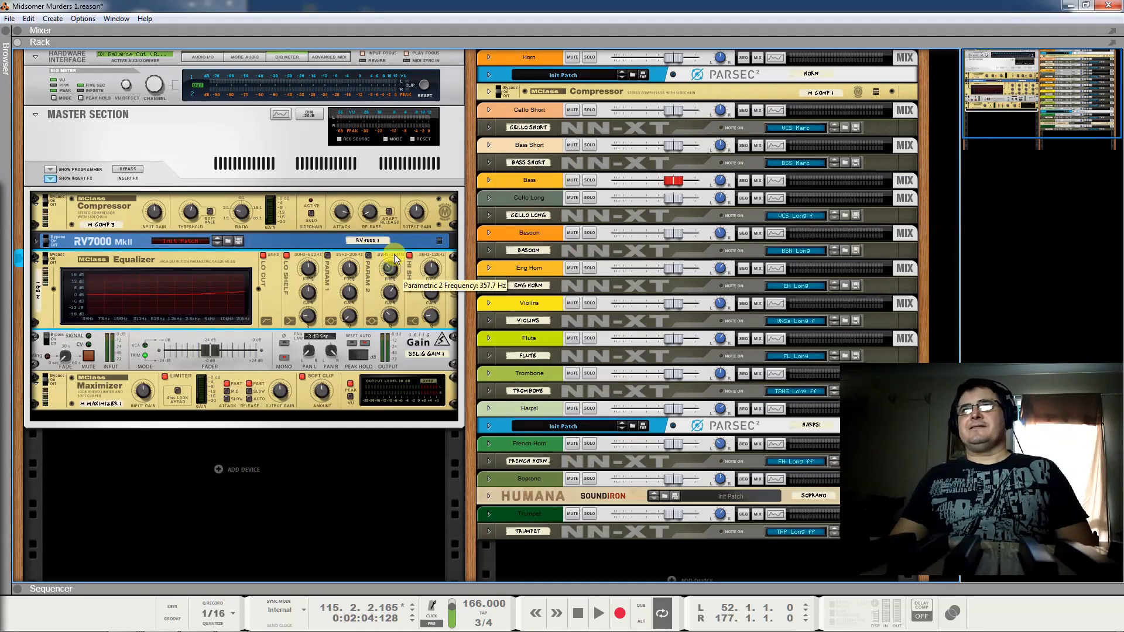
click(369, 256)
click(366, 254)
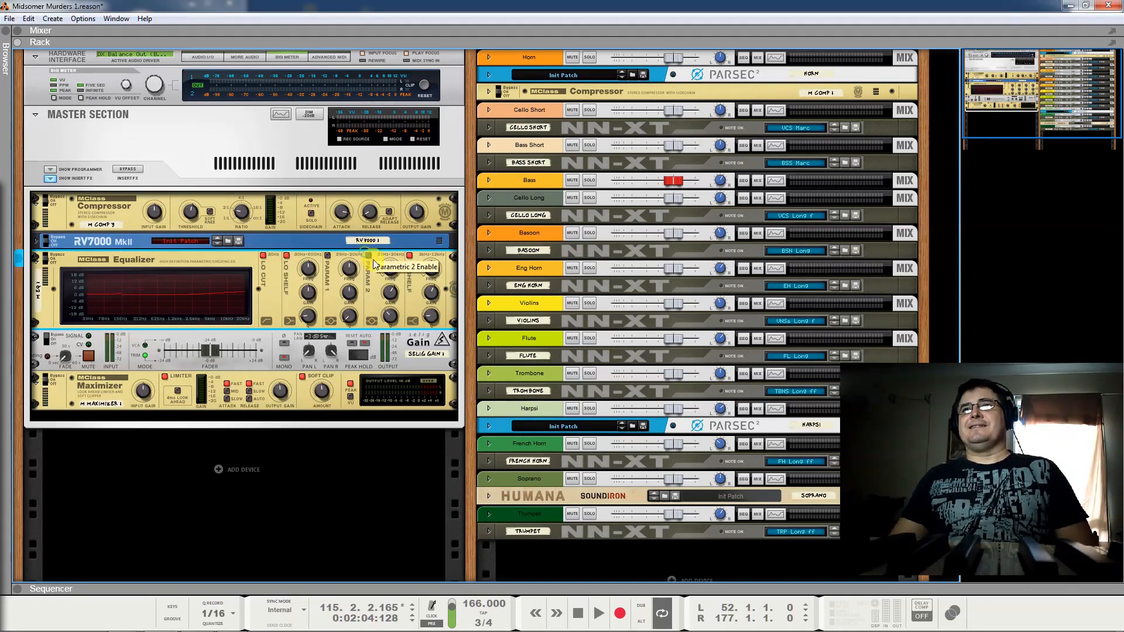
click(369, 255)
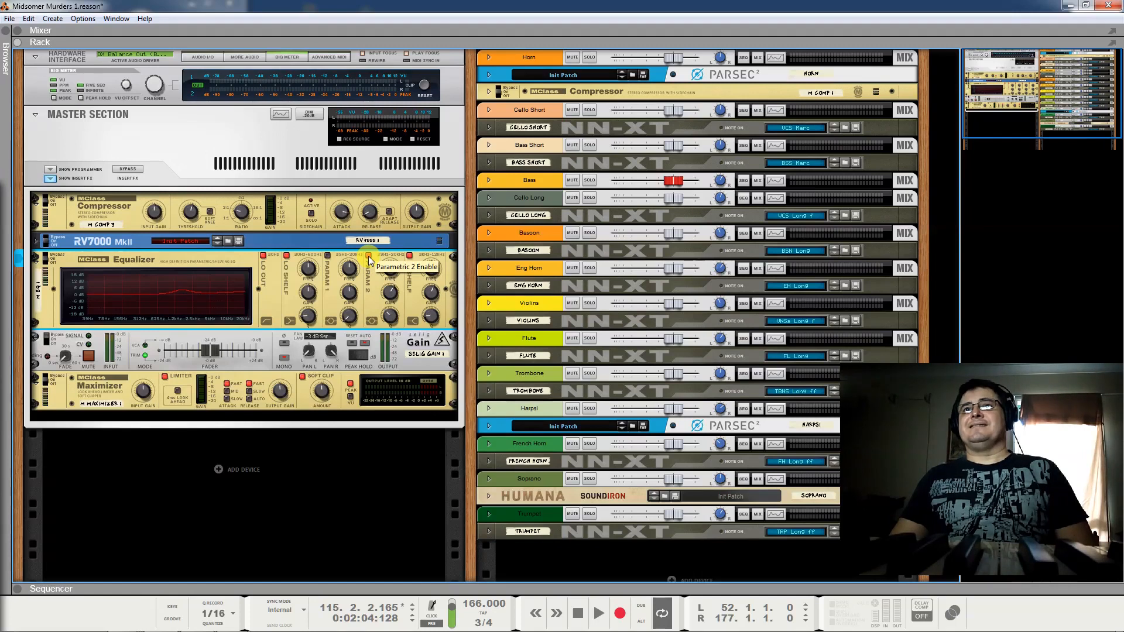
drag(390, 268, 386, 295)
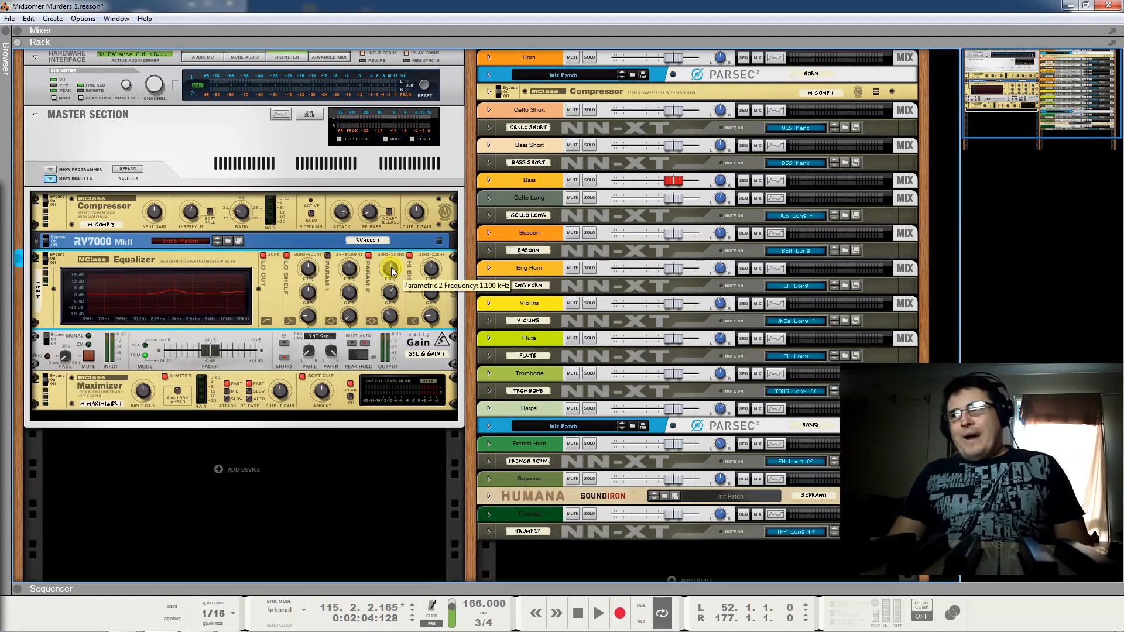
Adjust the Parametric 2 Q and frequency, lower its gain to 1.4 dB while the song plays, and stop playback.
drag(391, 313, 393, 341)
key(space)
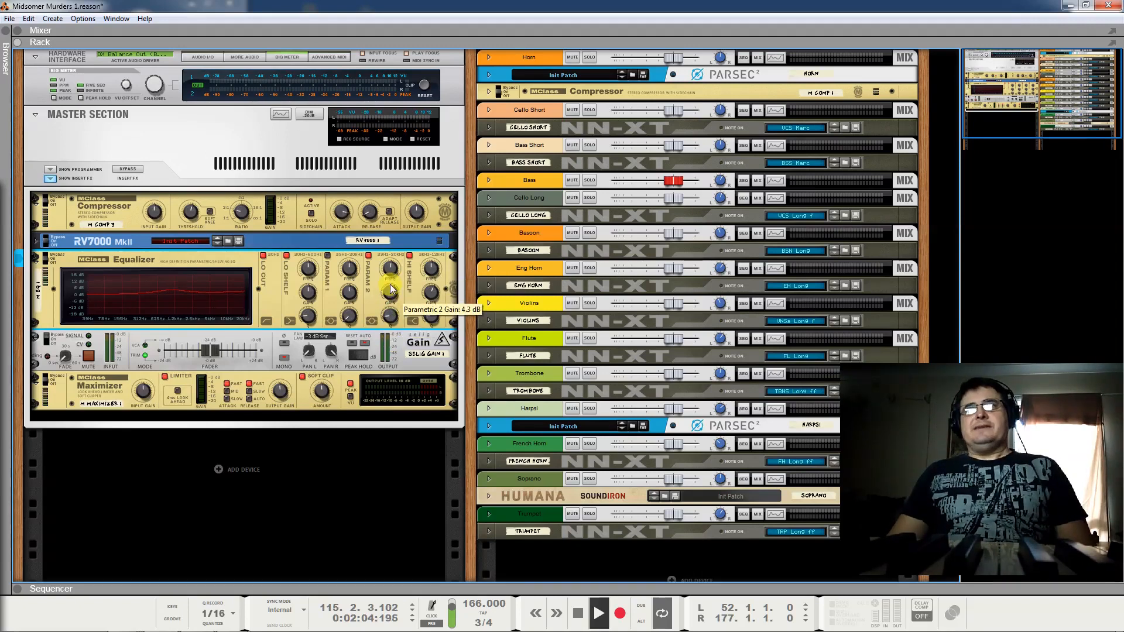
mouse_move(388, 272)
mouse_down()
mouse_move(391, 346)
mouse_move(395, 240)
mouse_move(393, 260)
mouse_move(394, 251)
mouse_up()
drag(391, 294, 391, 307)
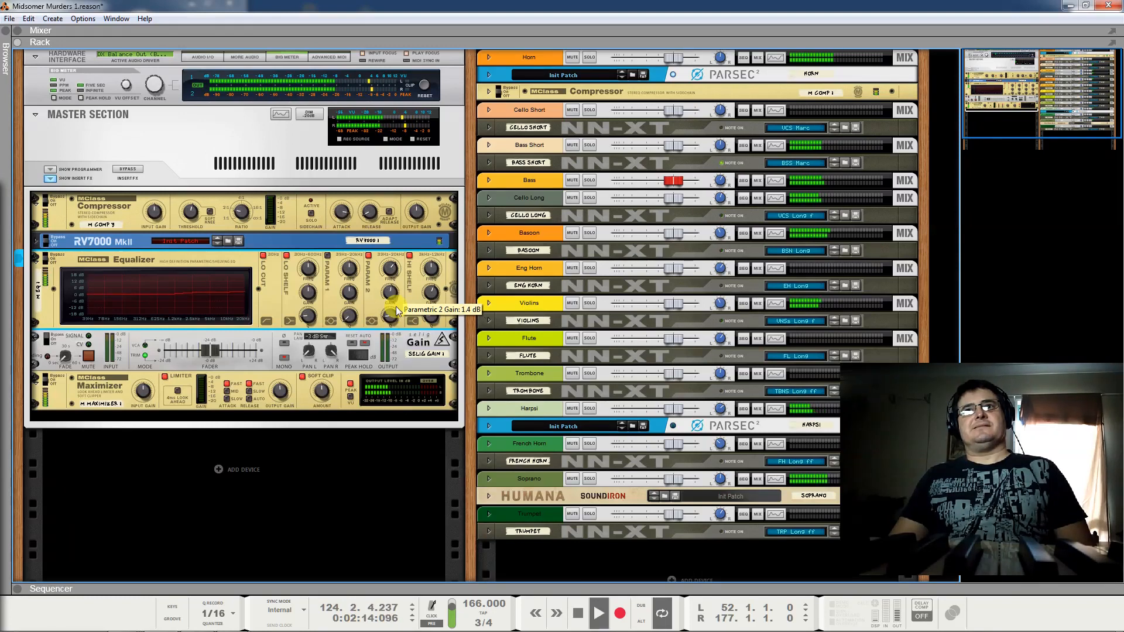
key(space)
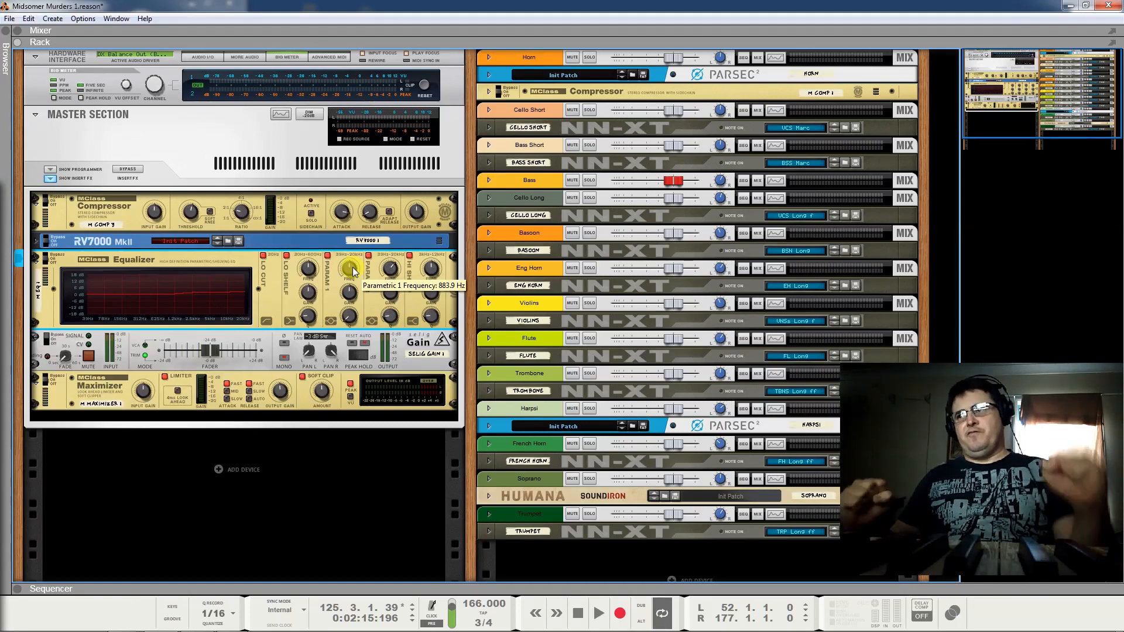
Create a Parametric 1 cut at about 447.8 Hz and raise its Q to at least 3.1.
drag(351, 293, 355, 321)
drag(355, 265, 349, 293)
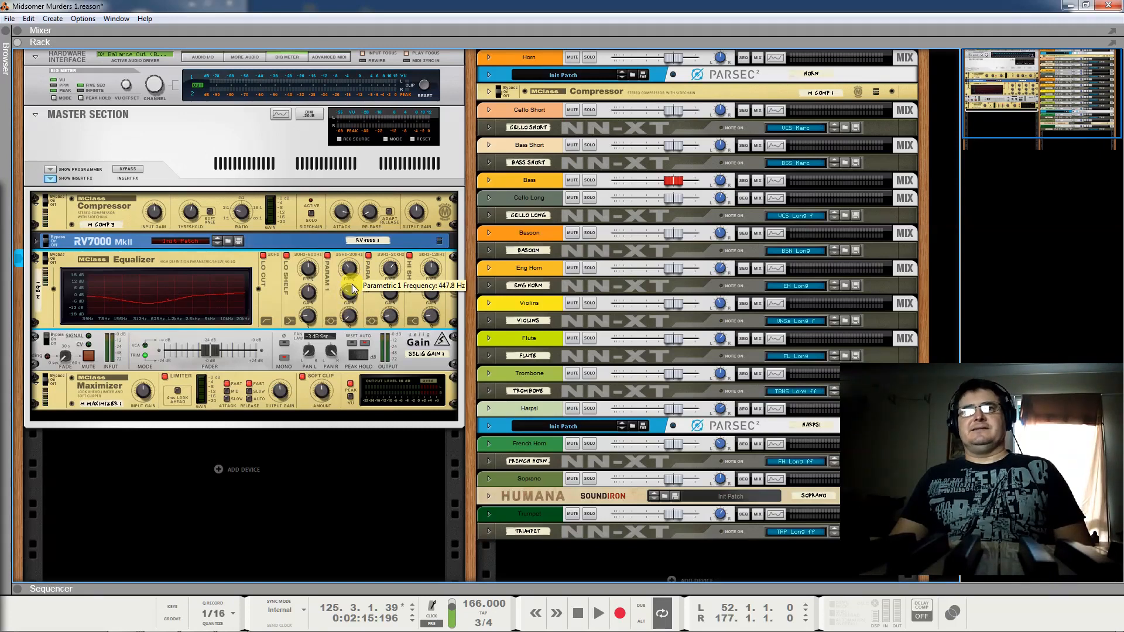
drag(348, 317, 357, 261)
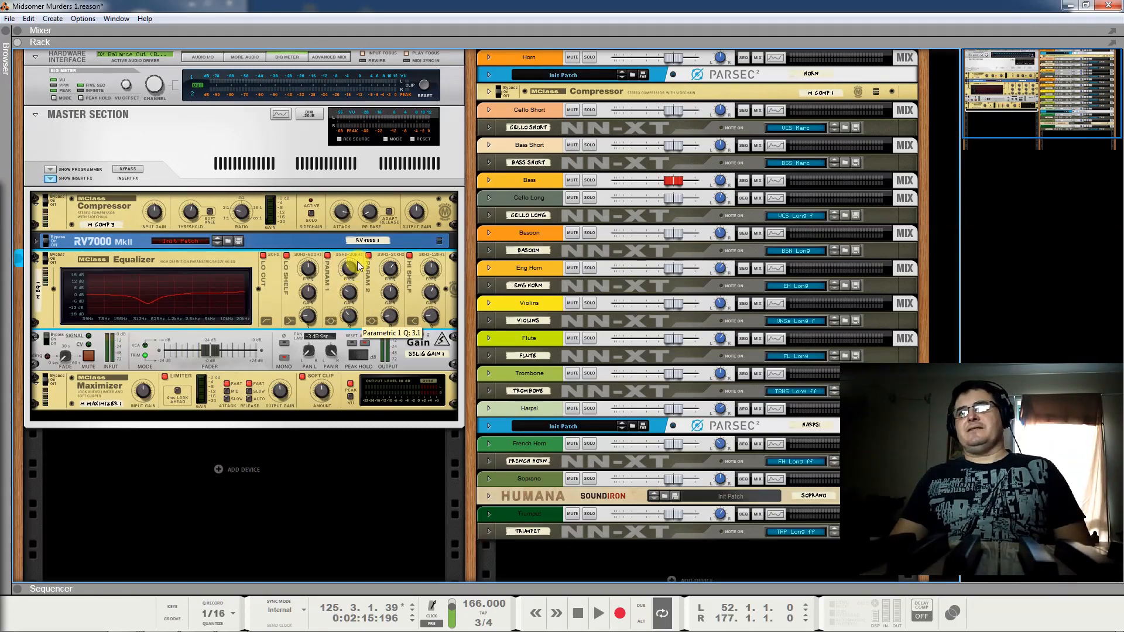
Play the song while shifting the Parametric 1 cut to a lower frequency, stop playback, and bring the band's gain back to nearly flat.
key(space)
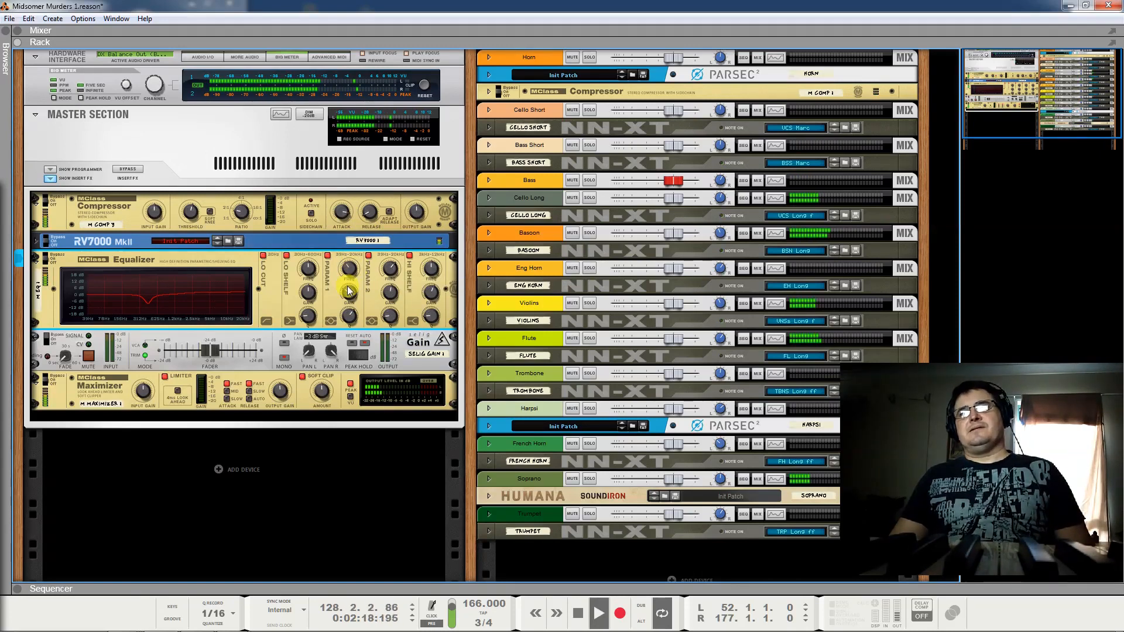
mouse_move(348, 291)
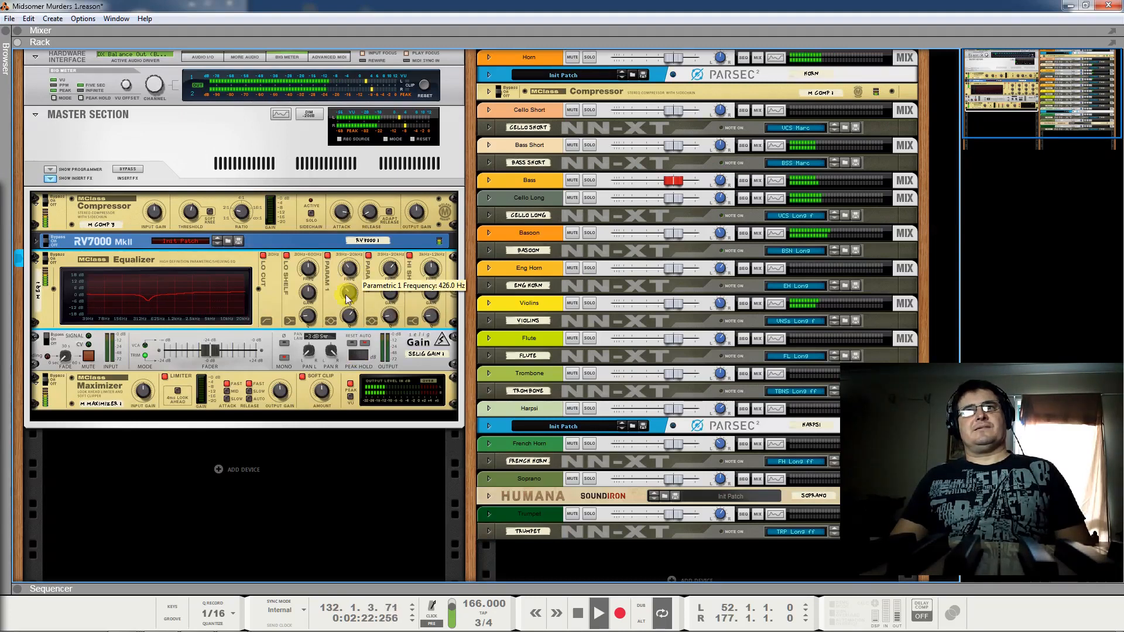
mouse_move(349, 270)
mouse_down()
mouse_move(354, 318)
mouse_move(361, 213)
mouse_move(354, 312)
mouse_move(350, 270)
mouse_up()
key(space)
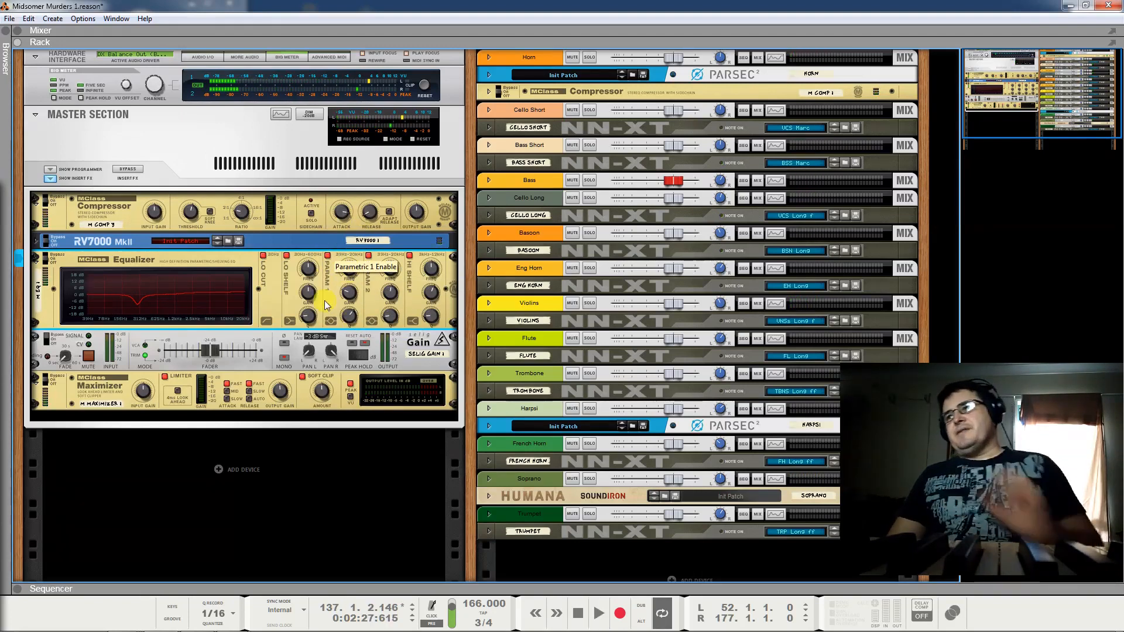
drag(347, 358, 352, 273)
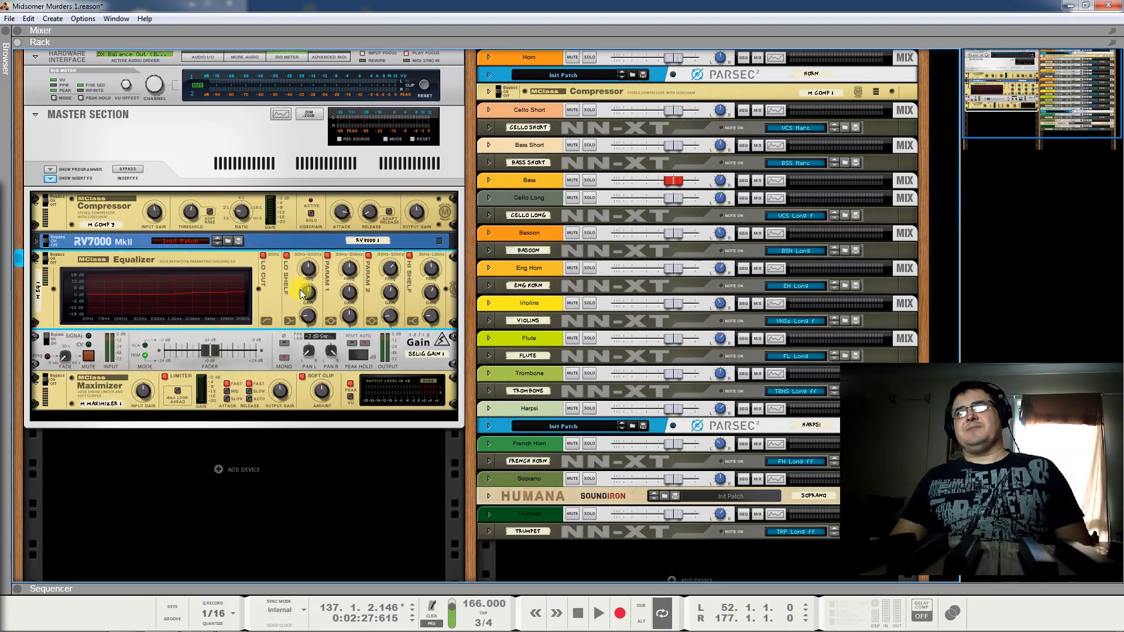
Play the song, raise the Low Shelf gain to about 1.4 dB, and adjust the band's frequency.
key(space)
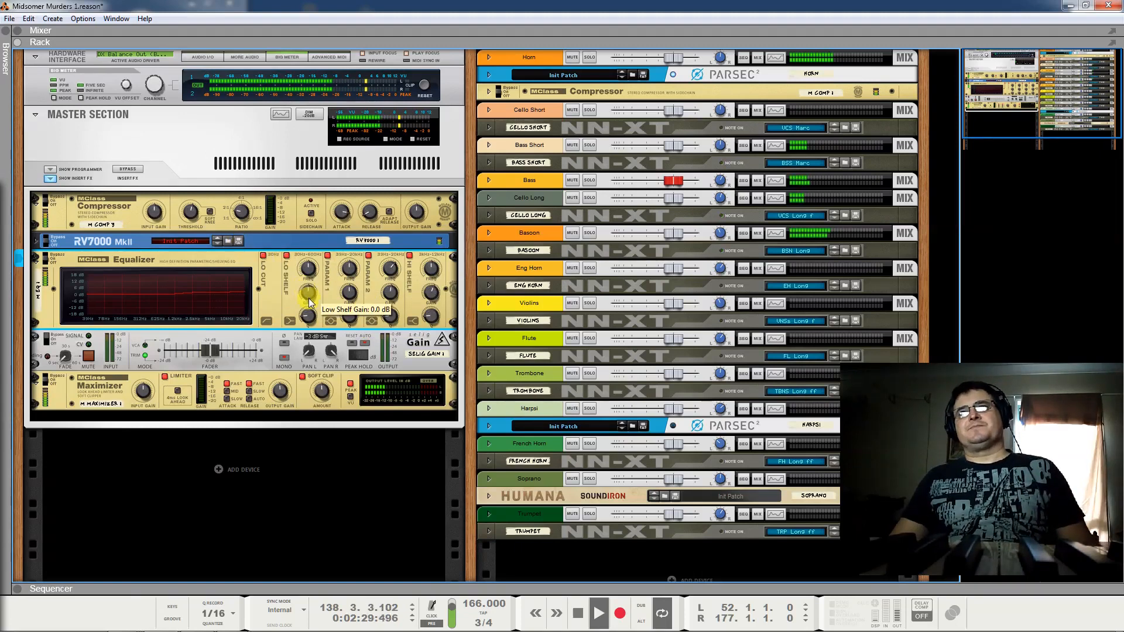
drag(320, 294, 315, 303)
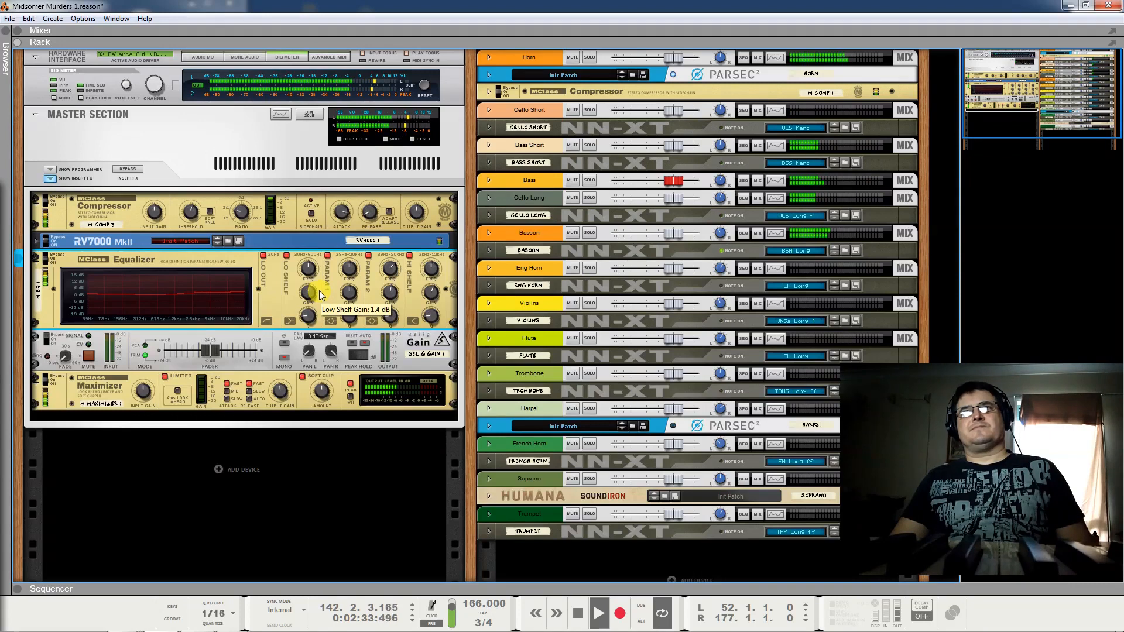
drag(310, 270, 310, 279)
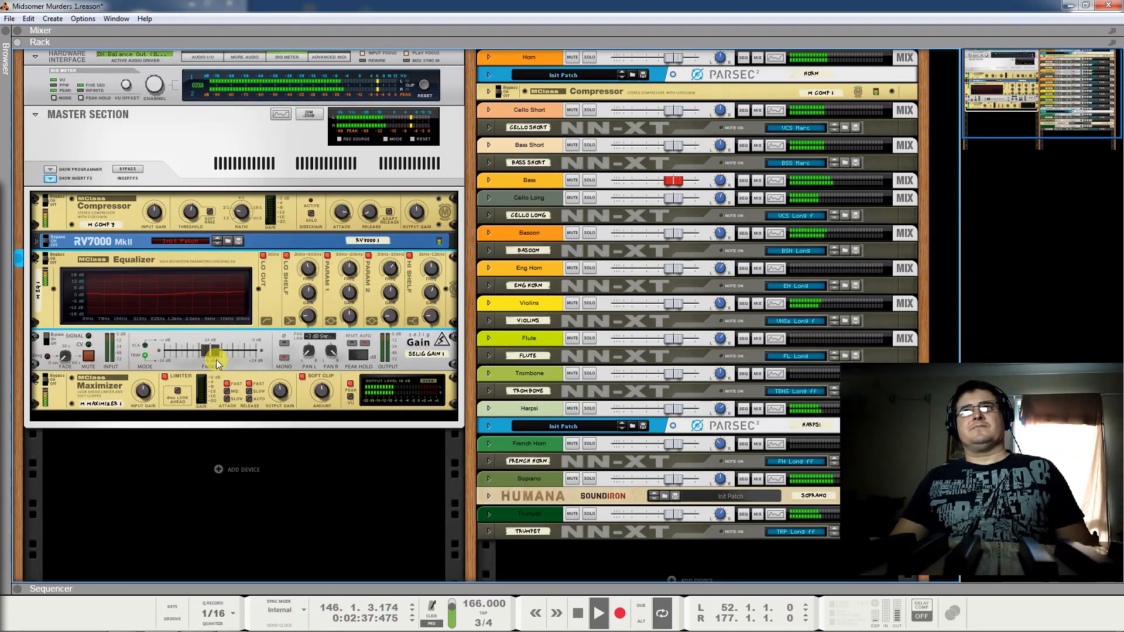
Open the Spectrum EQ window and set it to display the Master Section's spectrum while the song plays.
key(F1)
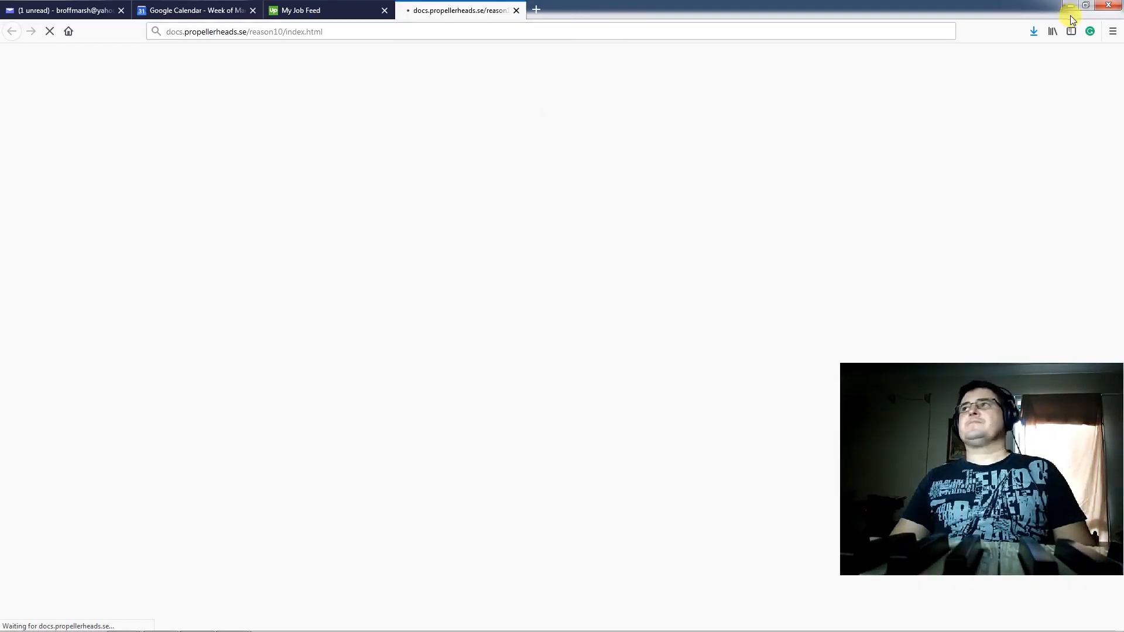
click(1110, 6)
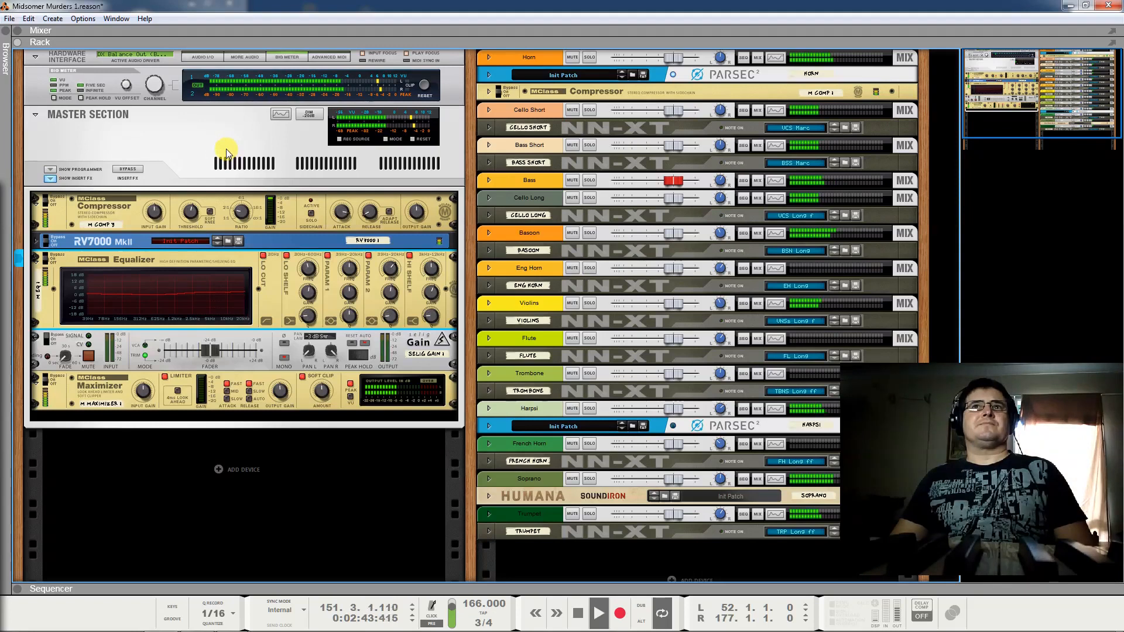
key(F2)
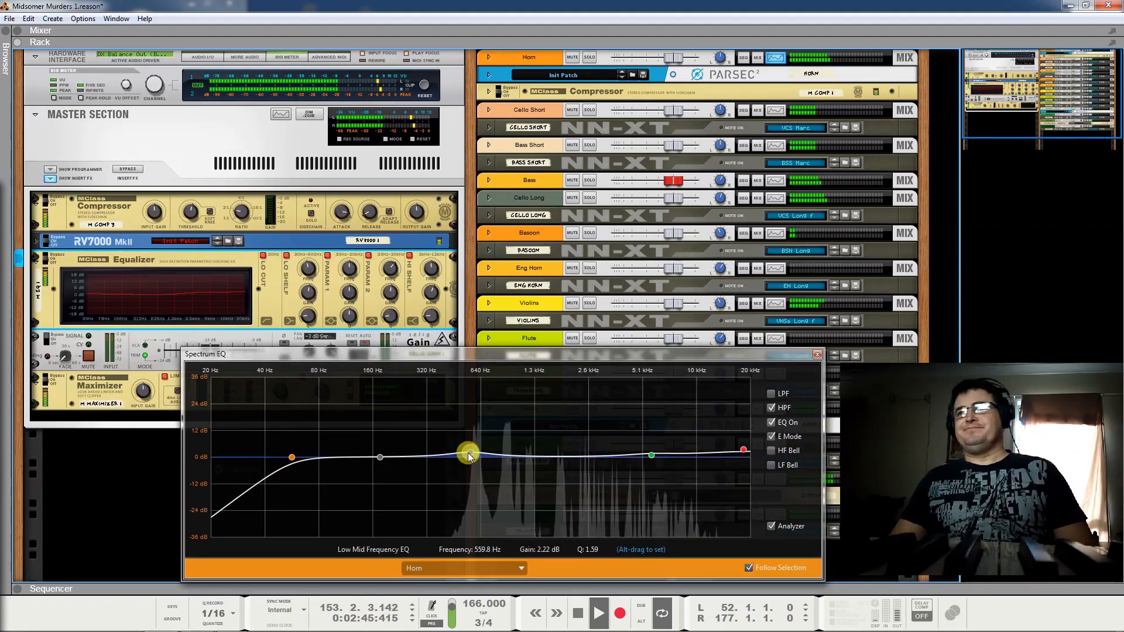
click(450, 571)
click(565, 386)
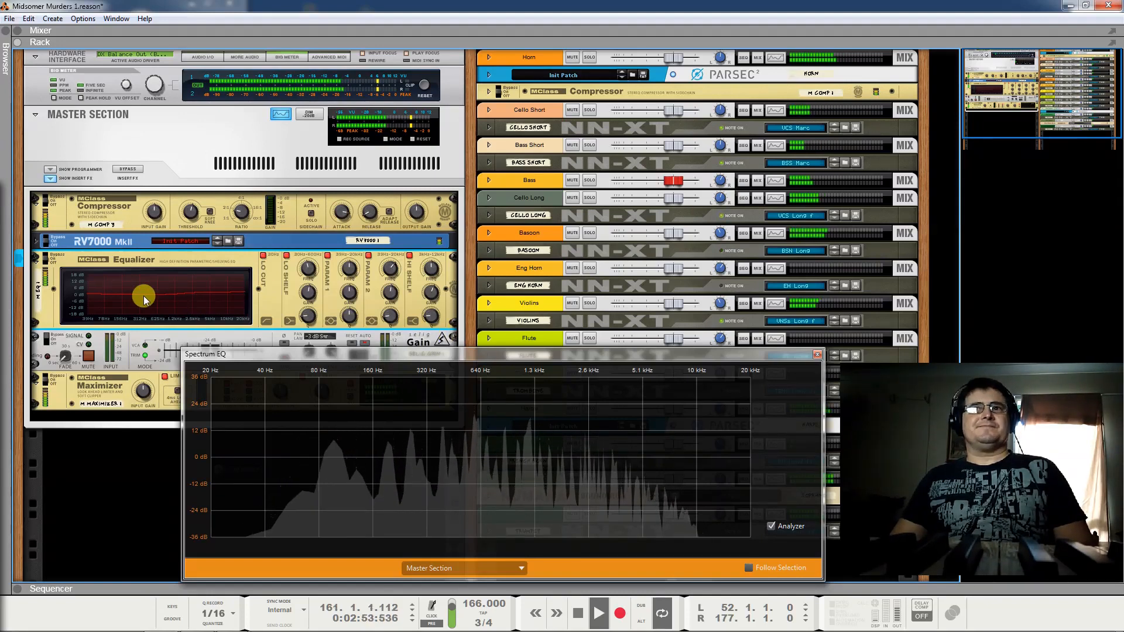
Adjust the master equalizer's Parametric 1 gain during playback, stop the song, and disable the Parametric 1 band.
mouse_move(348, 273)
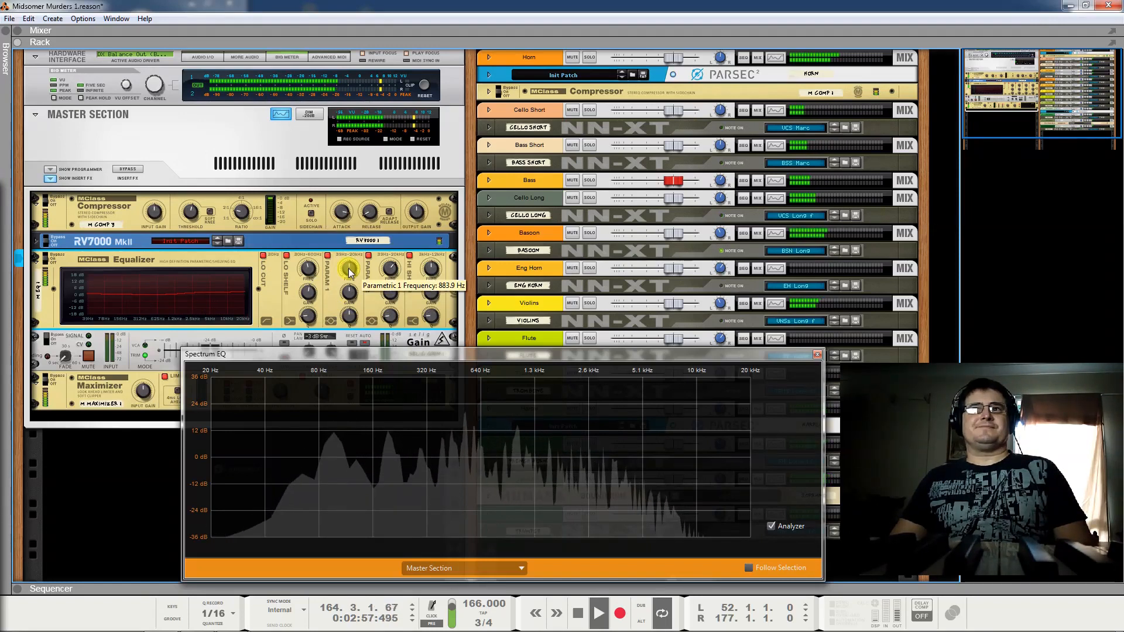
mouse_move(354, 287)
mouse_down()
mouse_move(352, 270)
mouse_move(350, 290)
mouse_move(353, 280)
mouse_up()
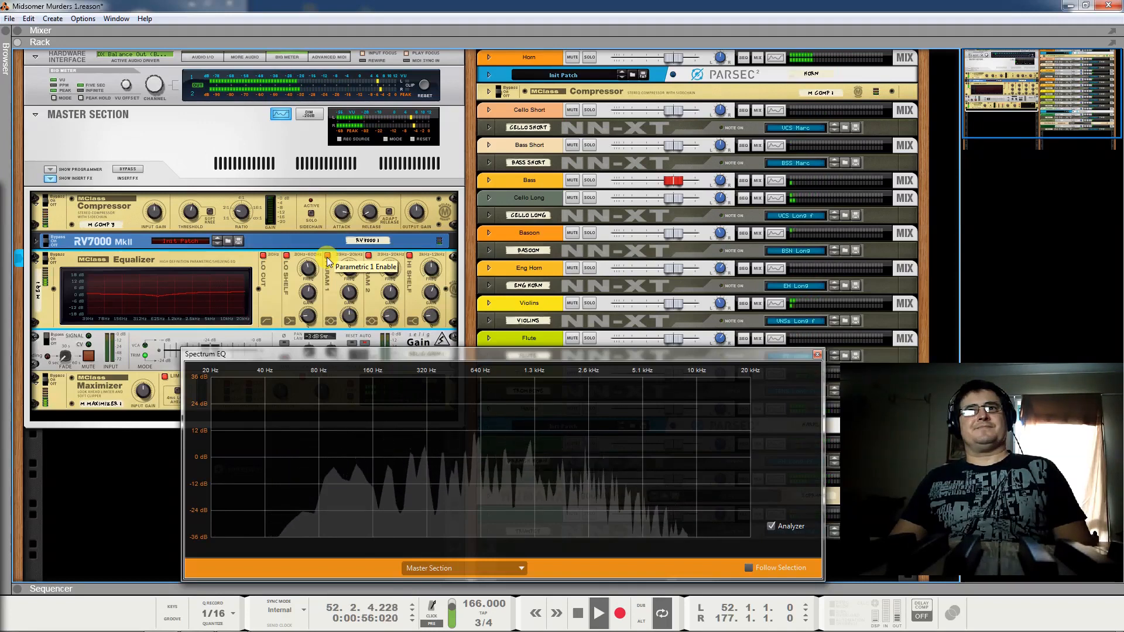
key(space)
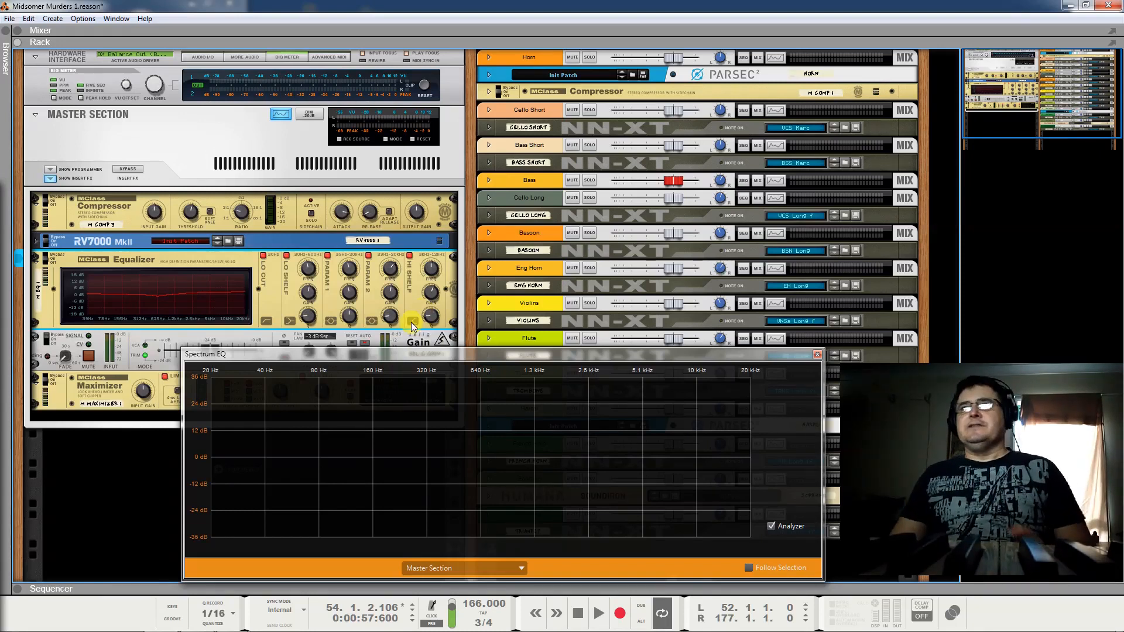
click(328, 256)
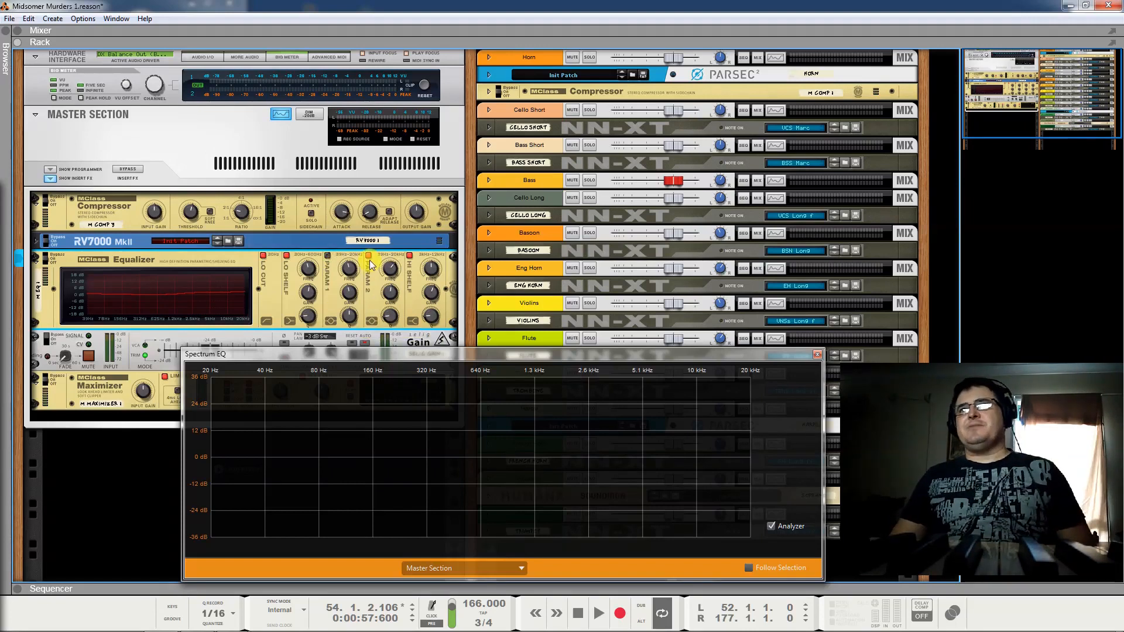
Play the song while fine-tuning the equalizer's Low Shelf gain, and close the Spectrum EQ window.
key(space)
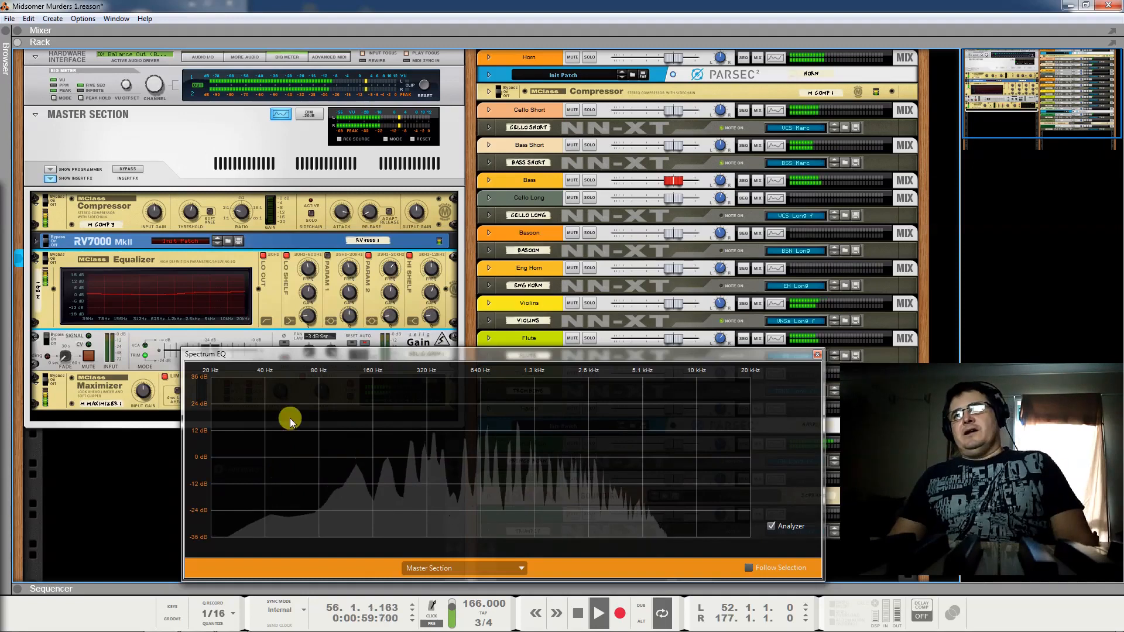
mouse_move(308, 294)
mouse_down()
mouse_move(318, 267)
mouse_move(311, 294)
mouse_up()
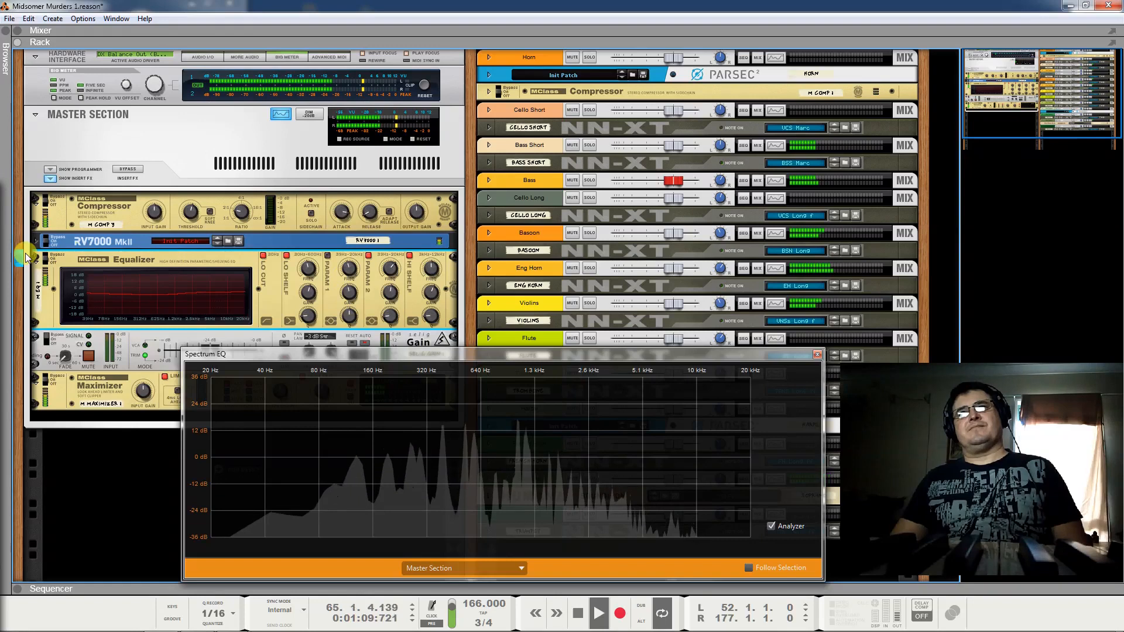
click(49, 254)
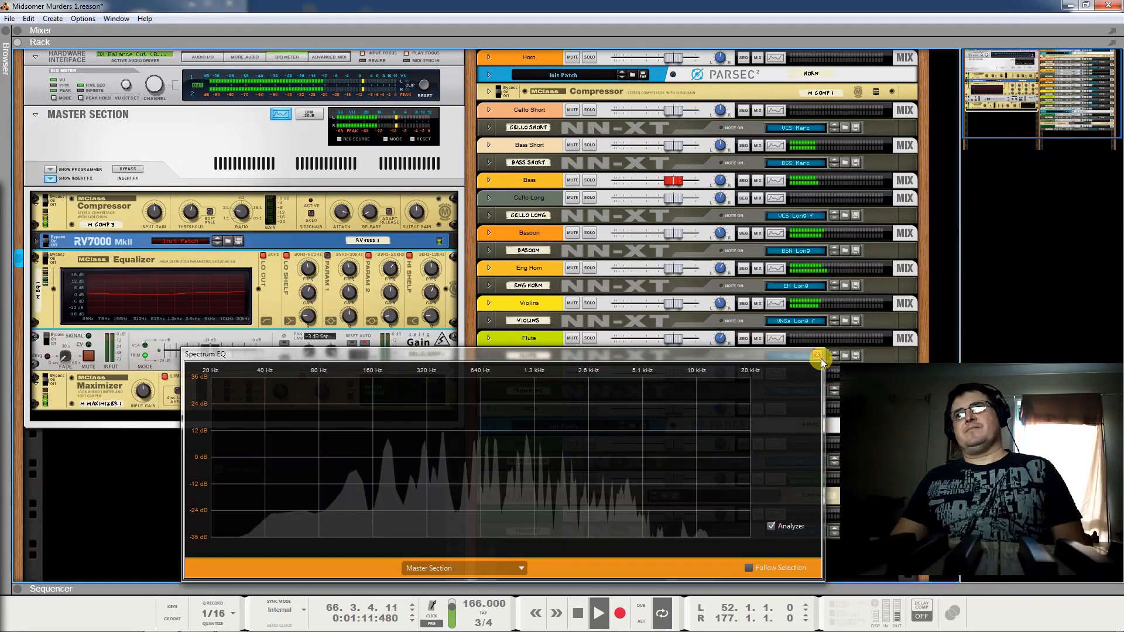
click(817, 355)
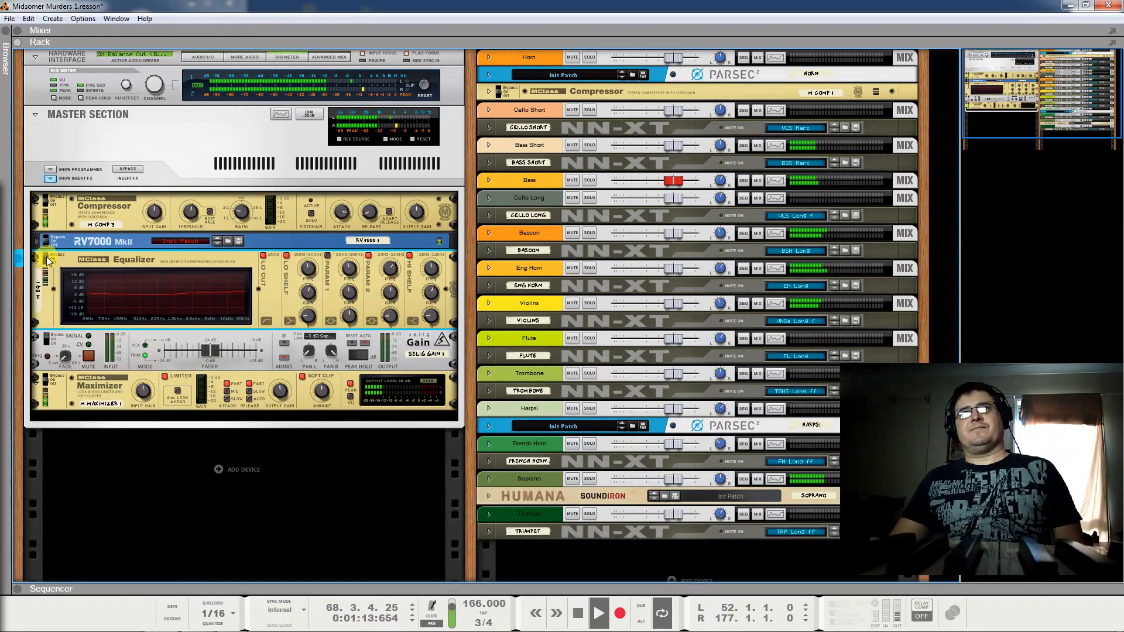
Switch the master equalizer between Off, On and Bypass, comparing its effect while the song plays.
key(space)
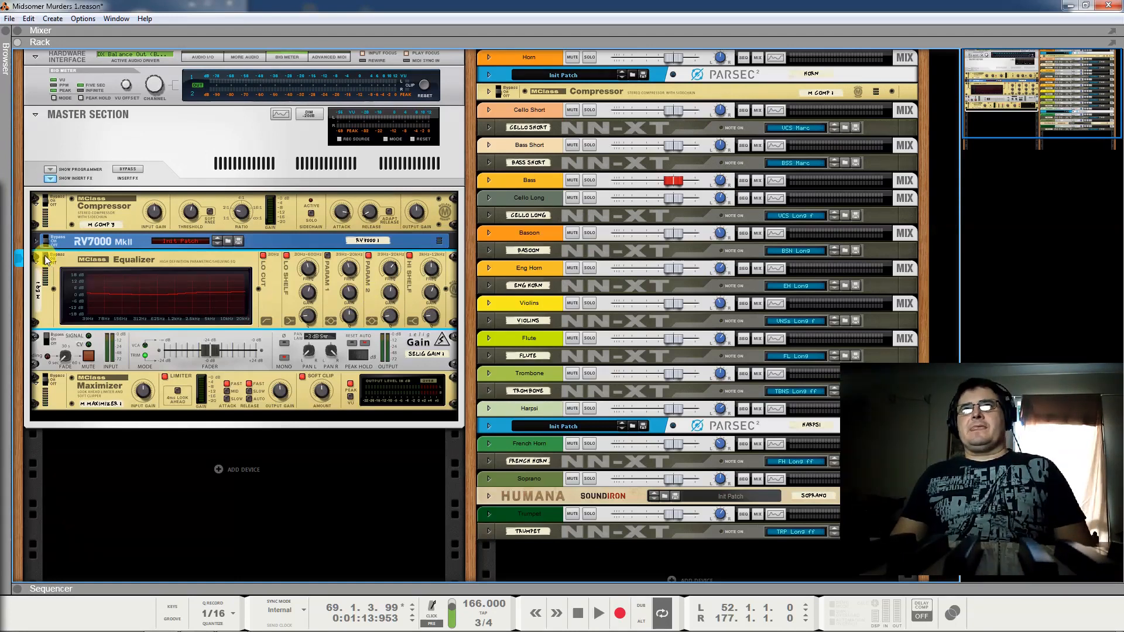
drag(46, 260, 49, 268)
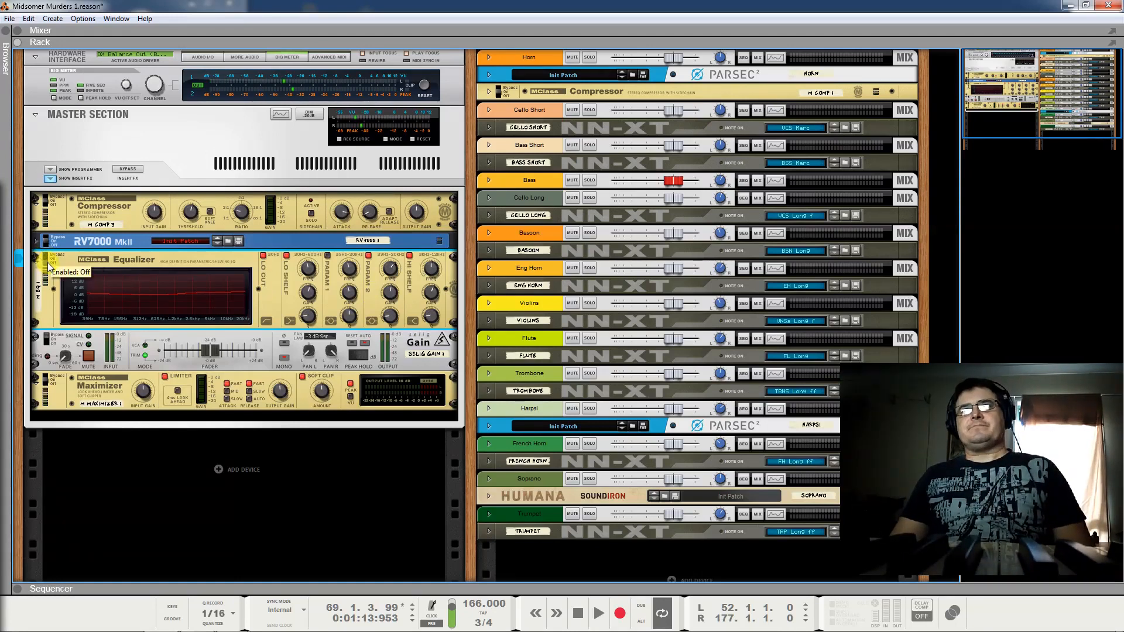
key(space)
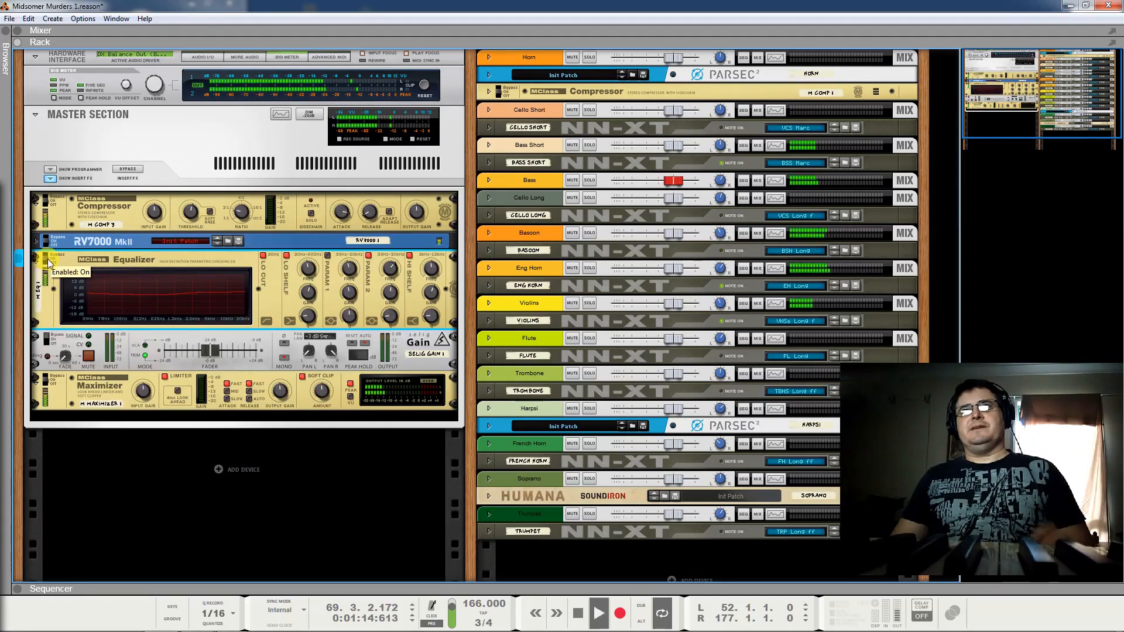
drag(48, 262, 66, 258)
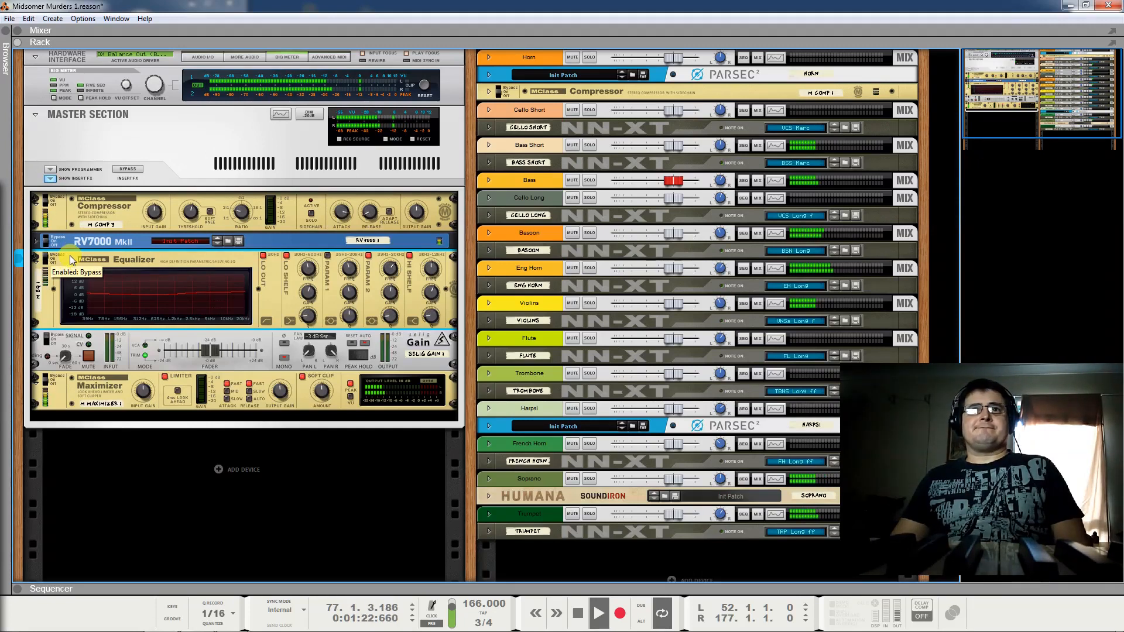
drag(69, 255, 69, 258)
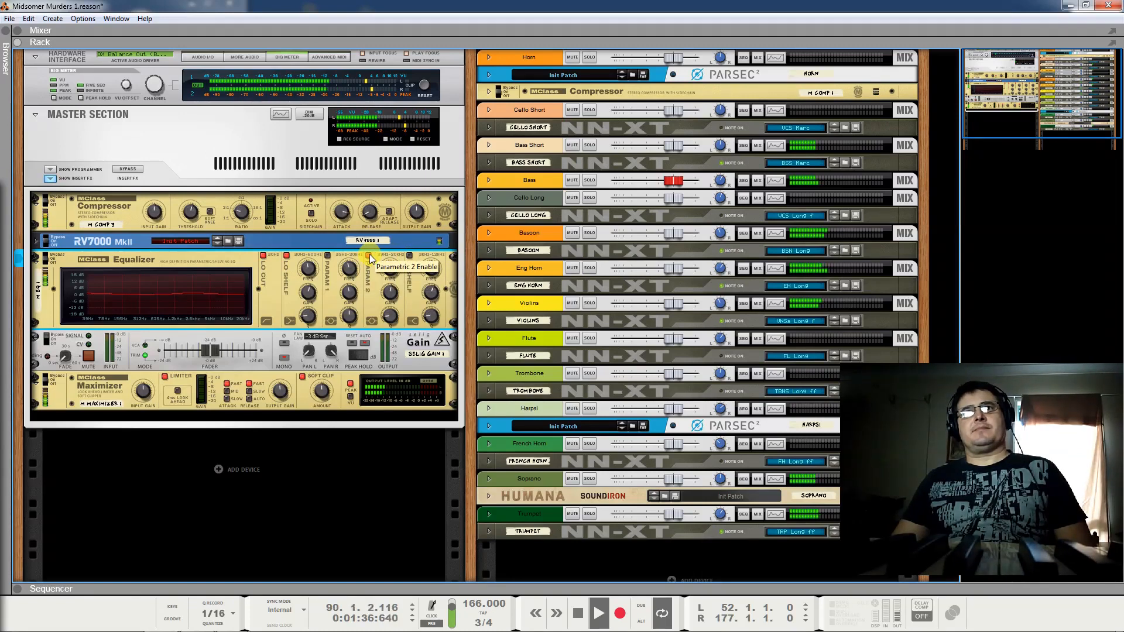
Toggle the equalizer's High Shelf band to compare its effect, stopping and resuming playback of the song.
click(411, 255)
key(space)
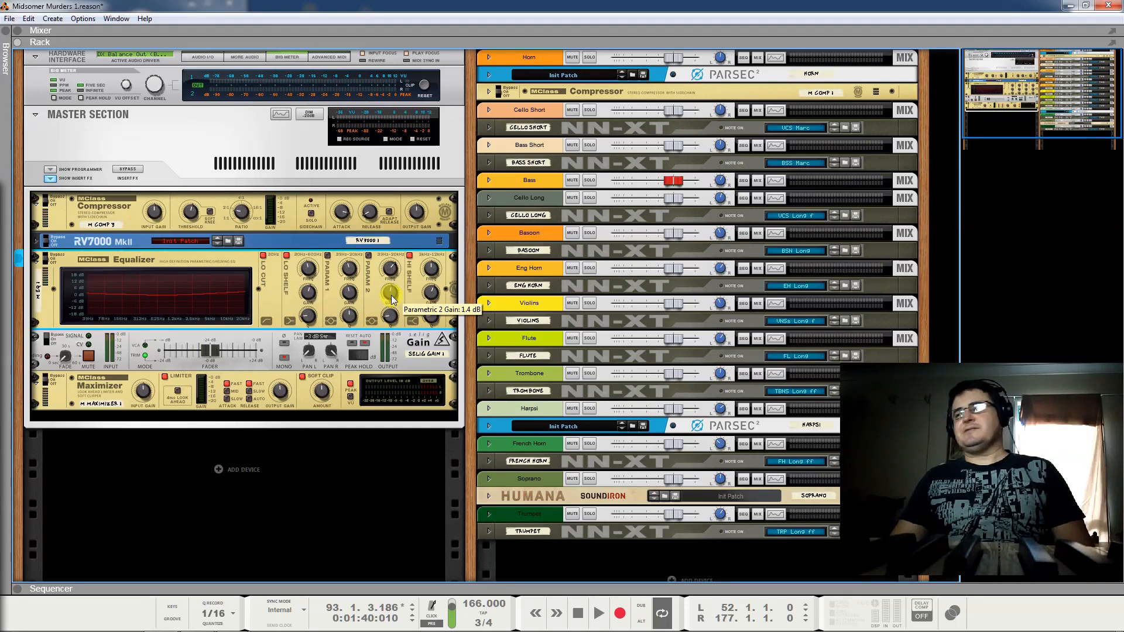
key(space)
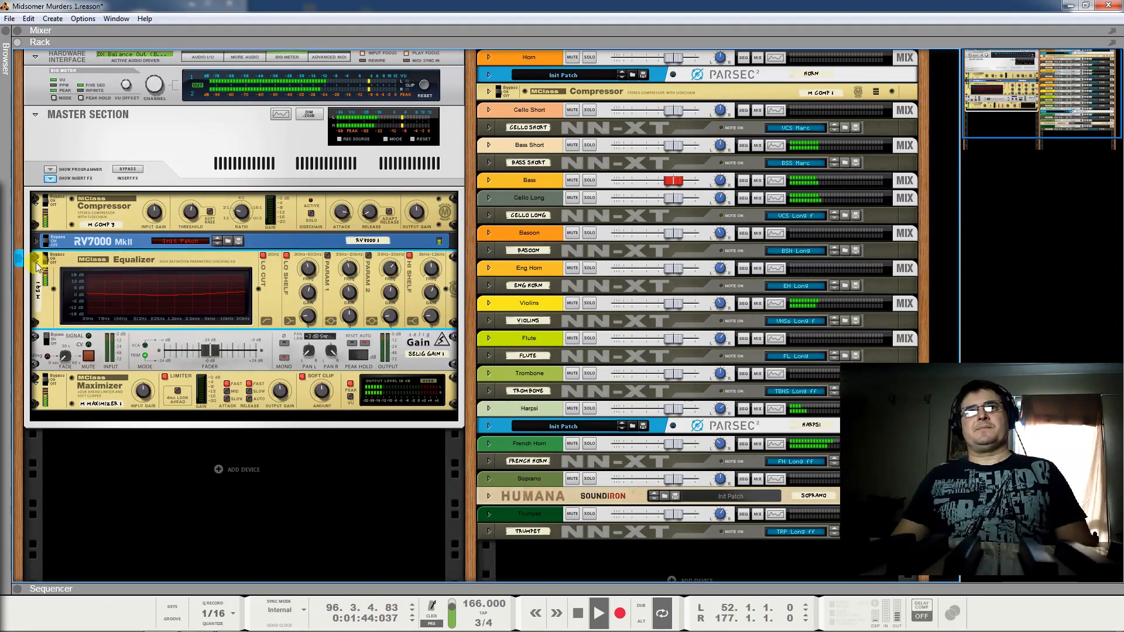
key(space)
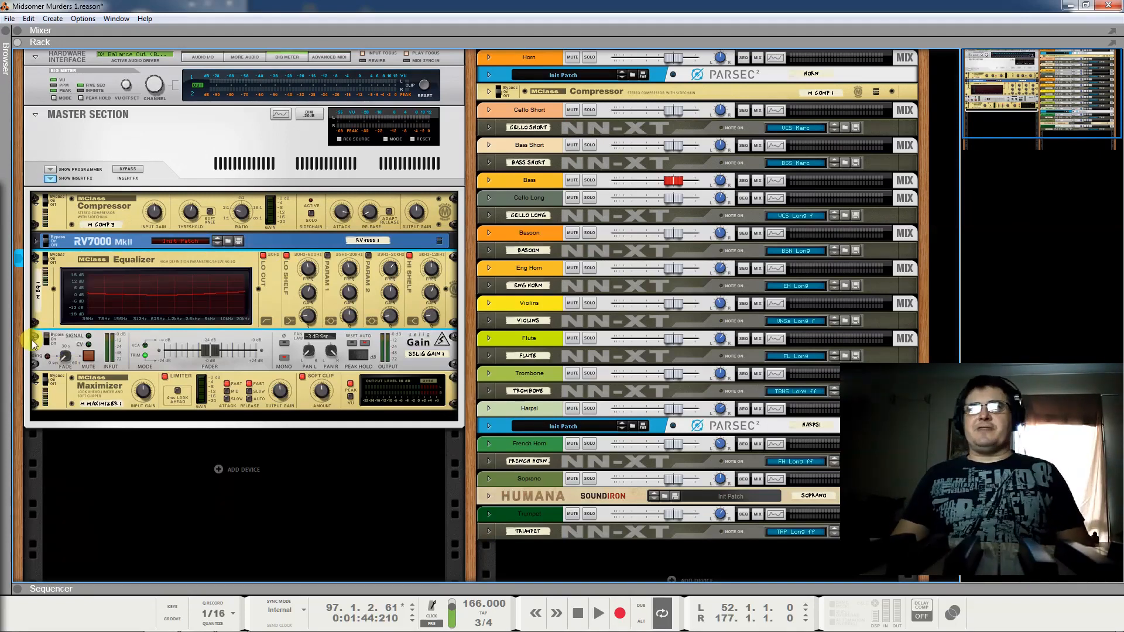
key(space)
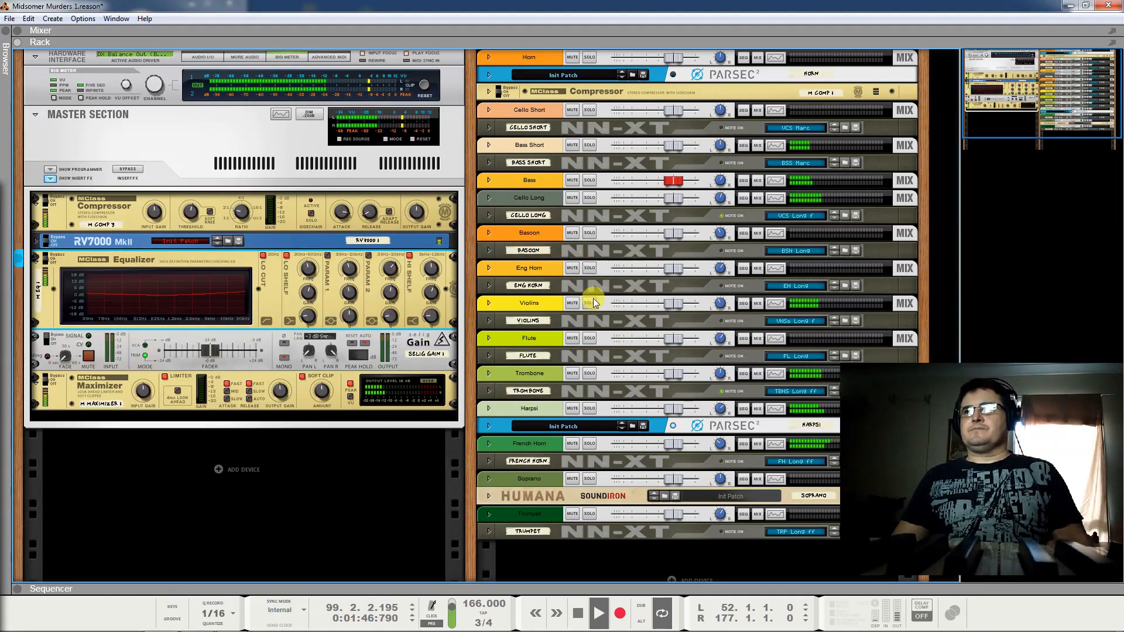
Show the sequencer, play the song from bar 109 and from around bar 121, and stop playback.
click(21, 592)
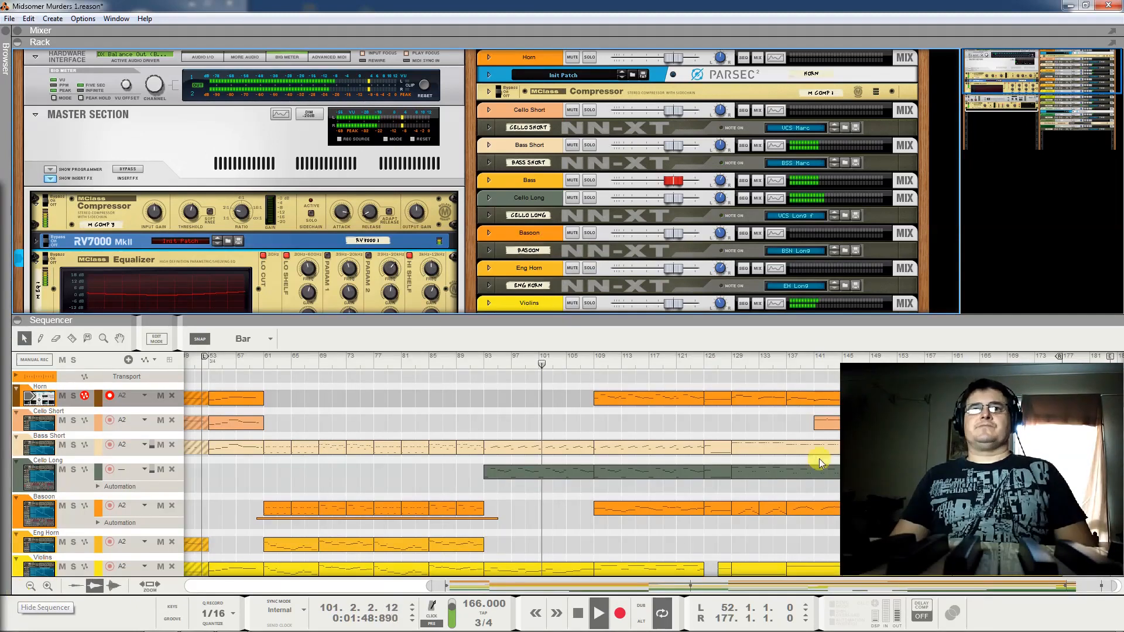
click(593, 368)
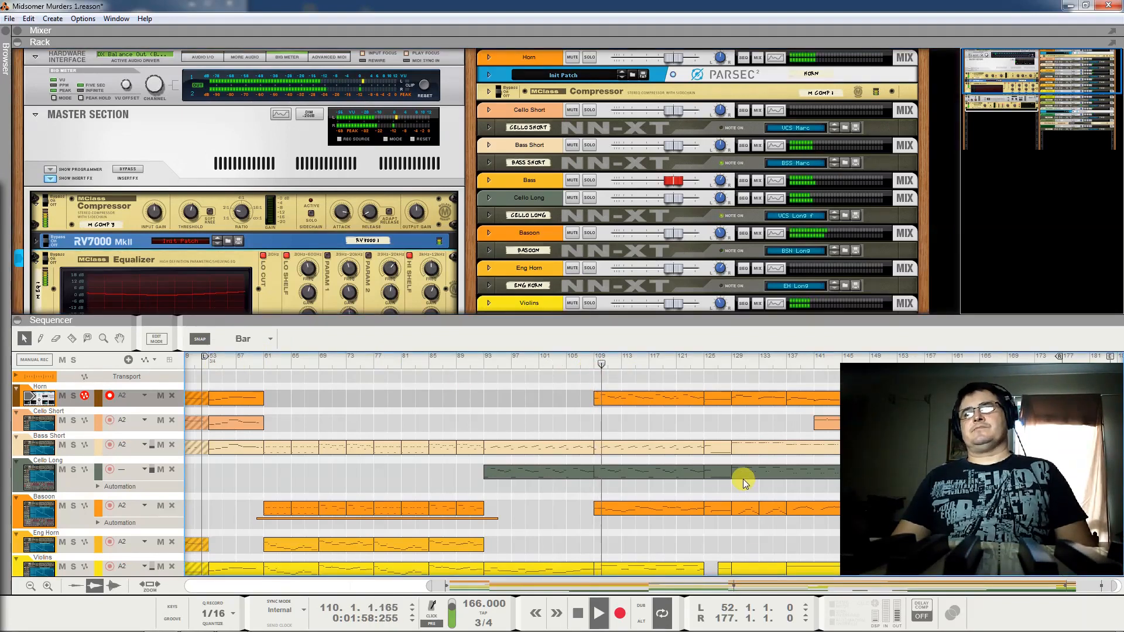
click(682, 363)
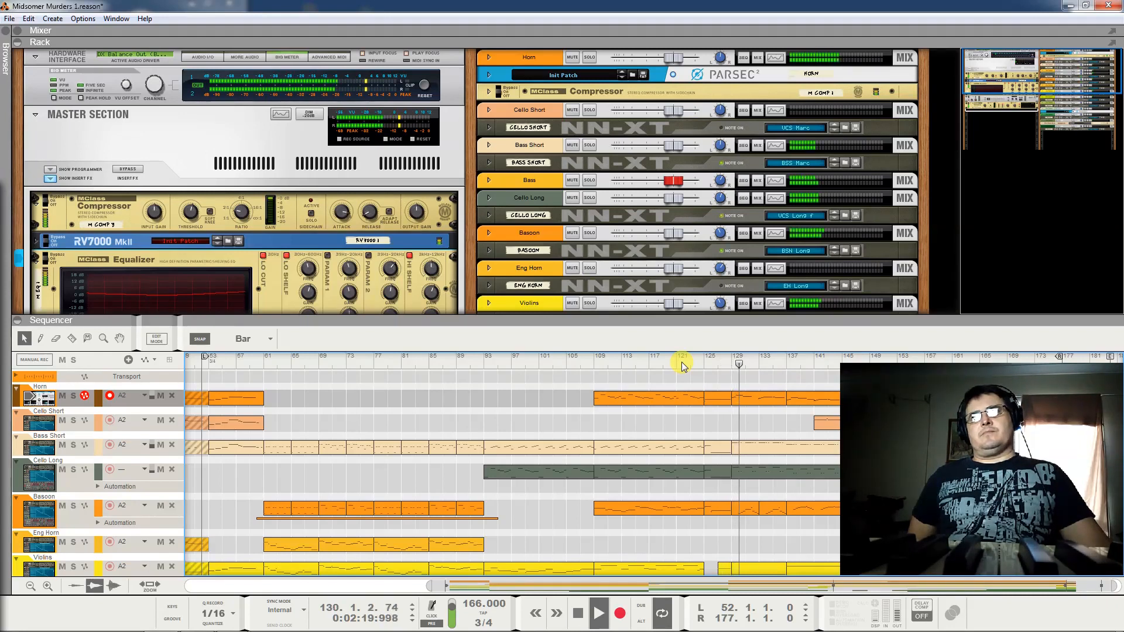
key(space)
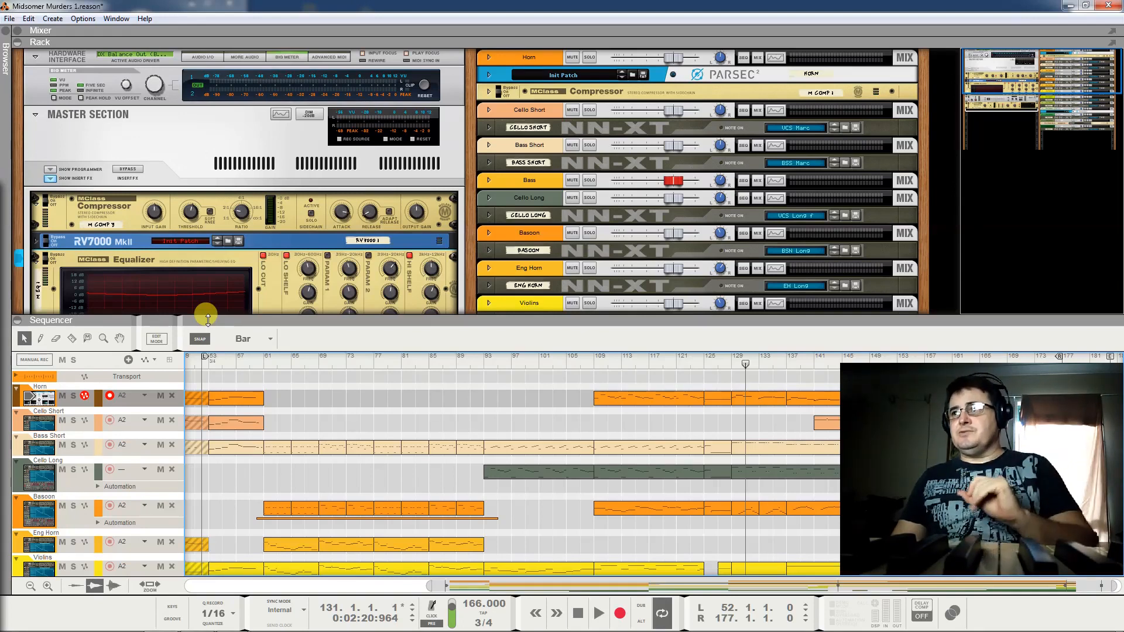
Hide the sequencer and add an MClass Stereo Imager after the master equalizer.
click(16, 322)
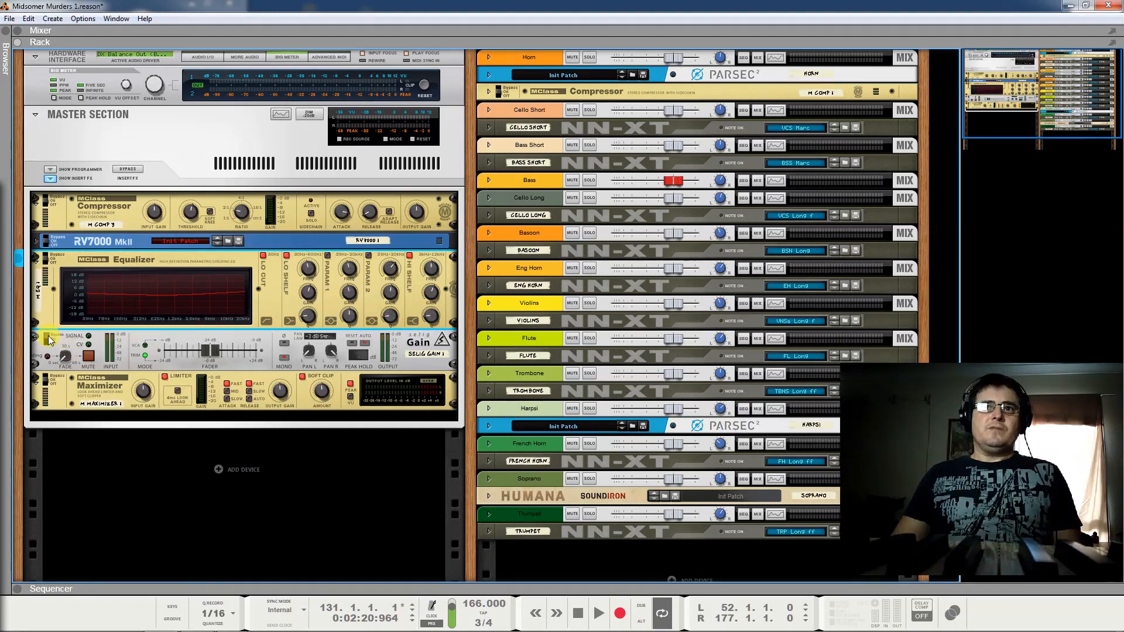
right_click(266, 293)
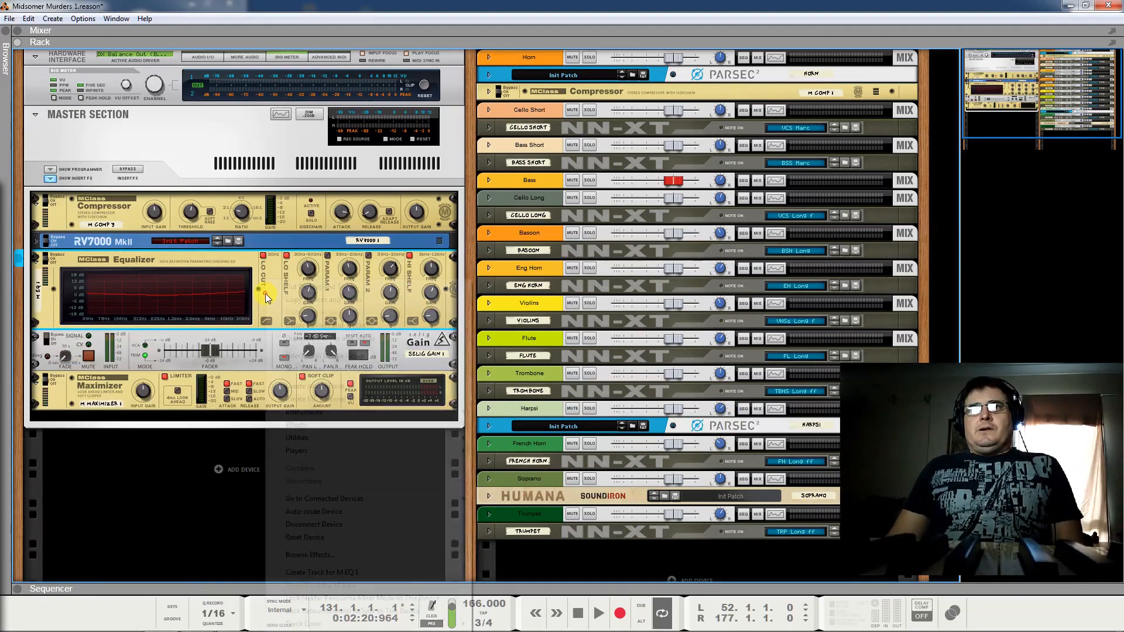
mouse_move(354, 426)
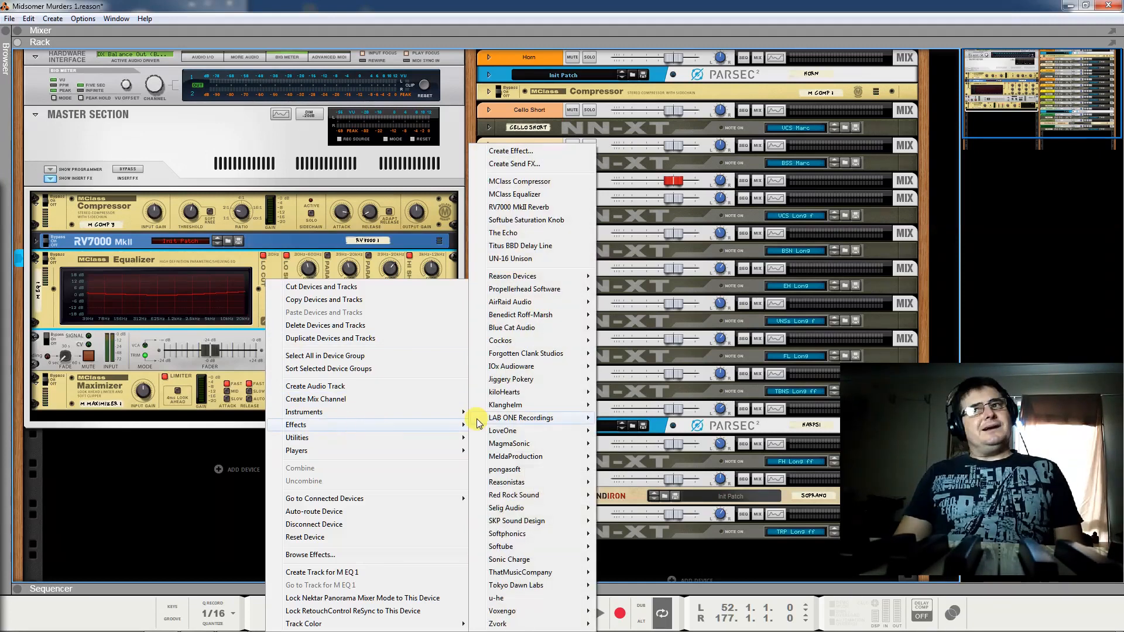
mouse_move(520, 277)
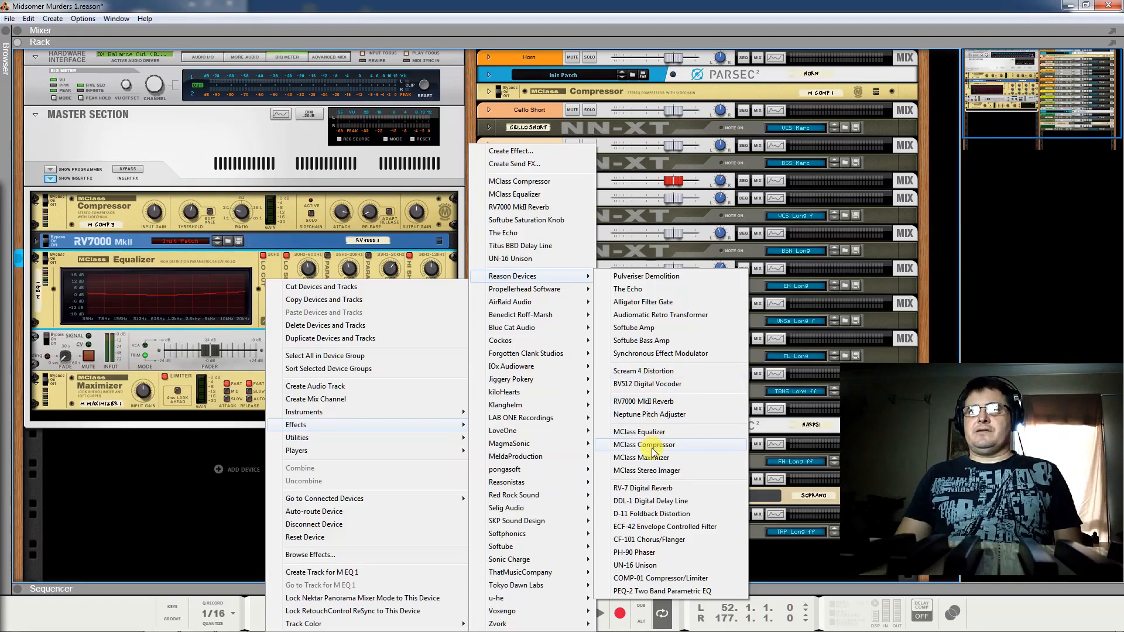
click(647, 471)
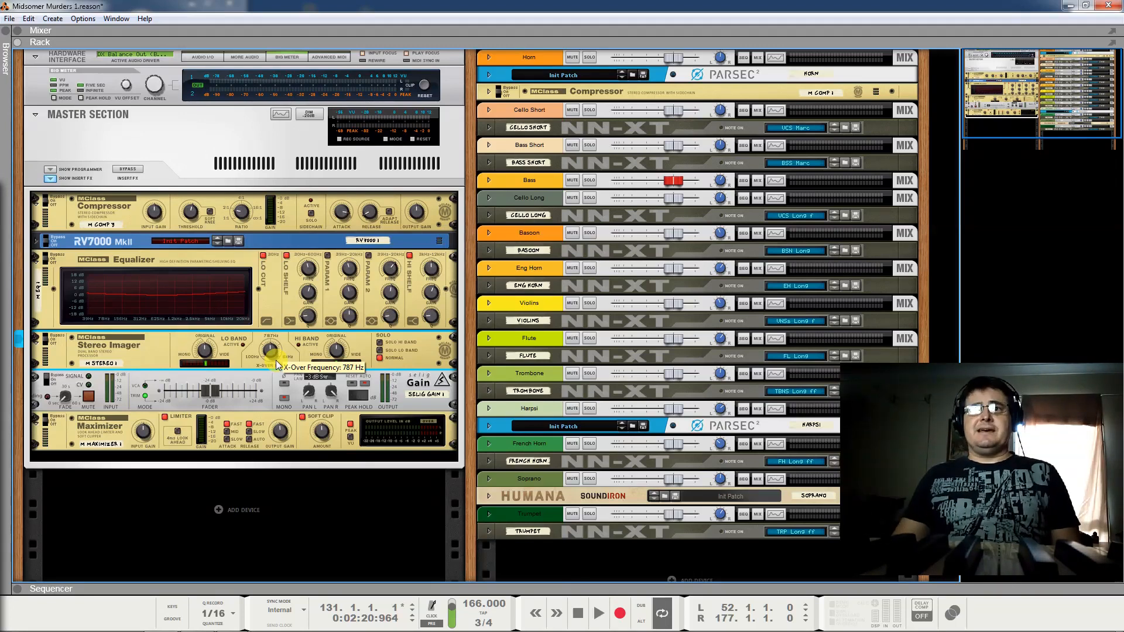
Audition the Stereo Imager, raise its High Width to 63, readjust the width, and resume playback.
key(space)
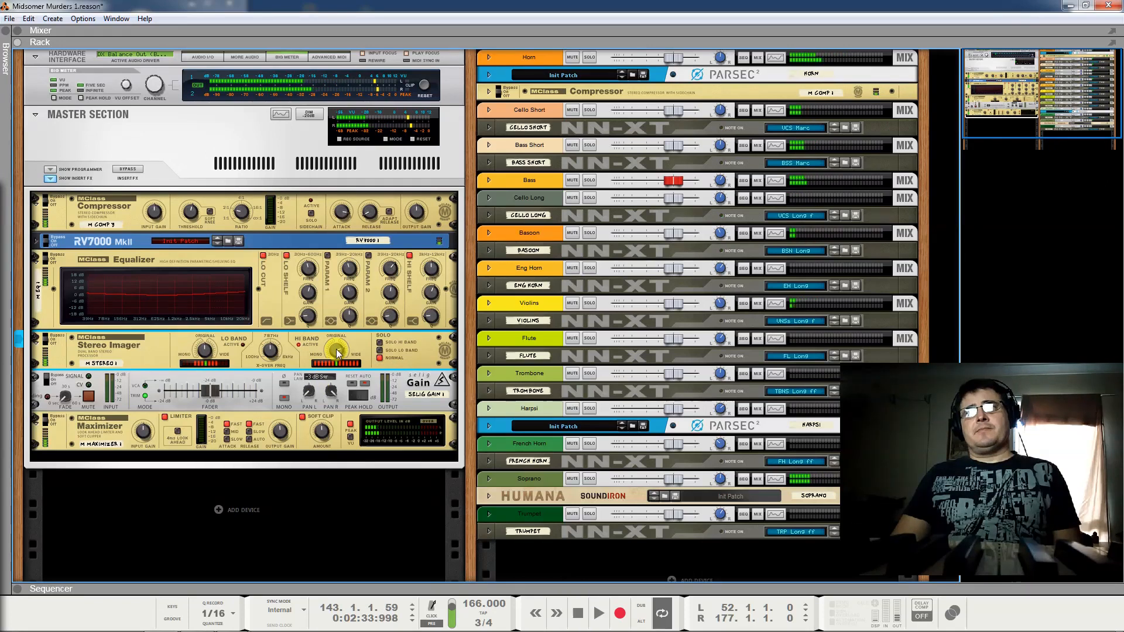
mouse_move(337, 352)
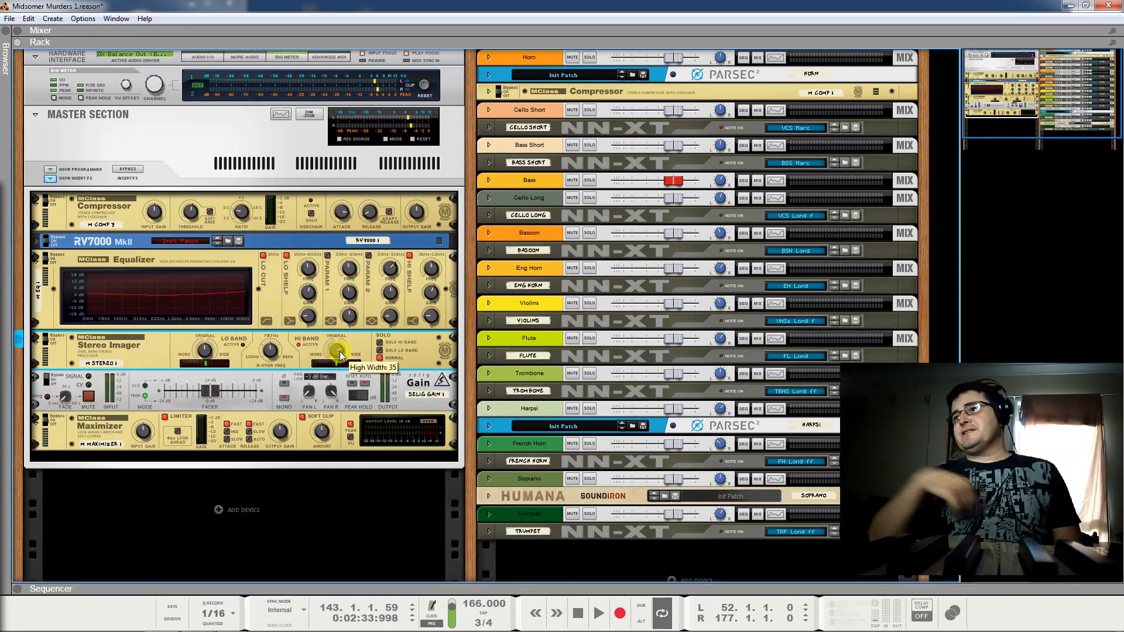
drag(339, 354, 375, 276)
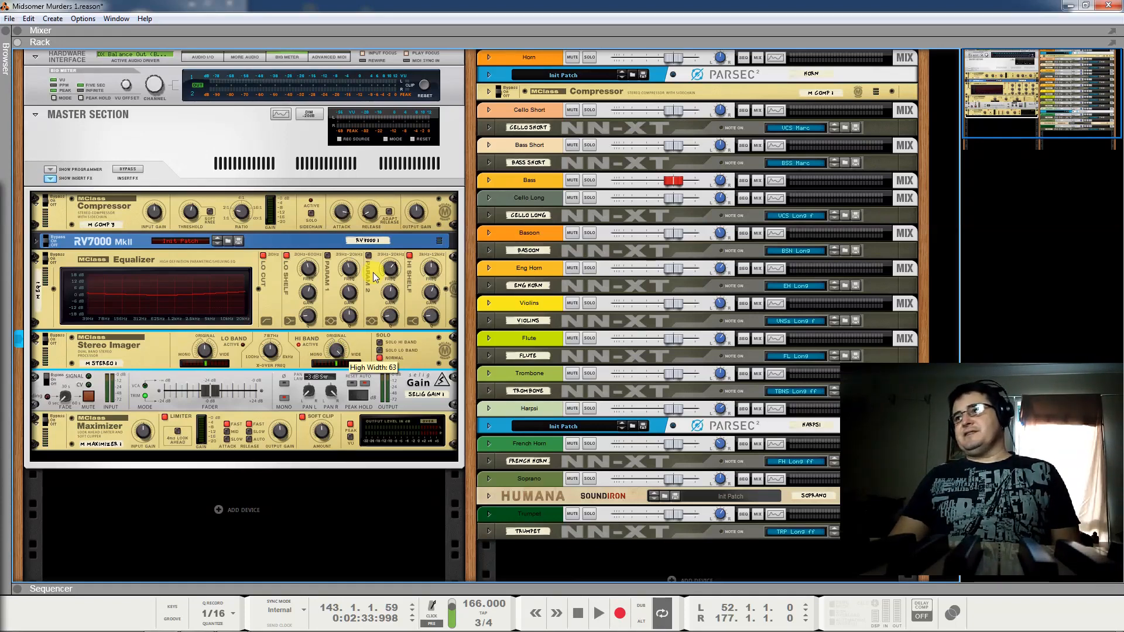
drag(347, 365, 357, 359)
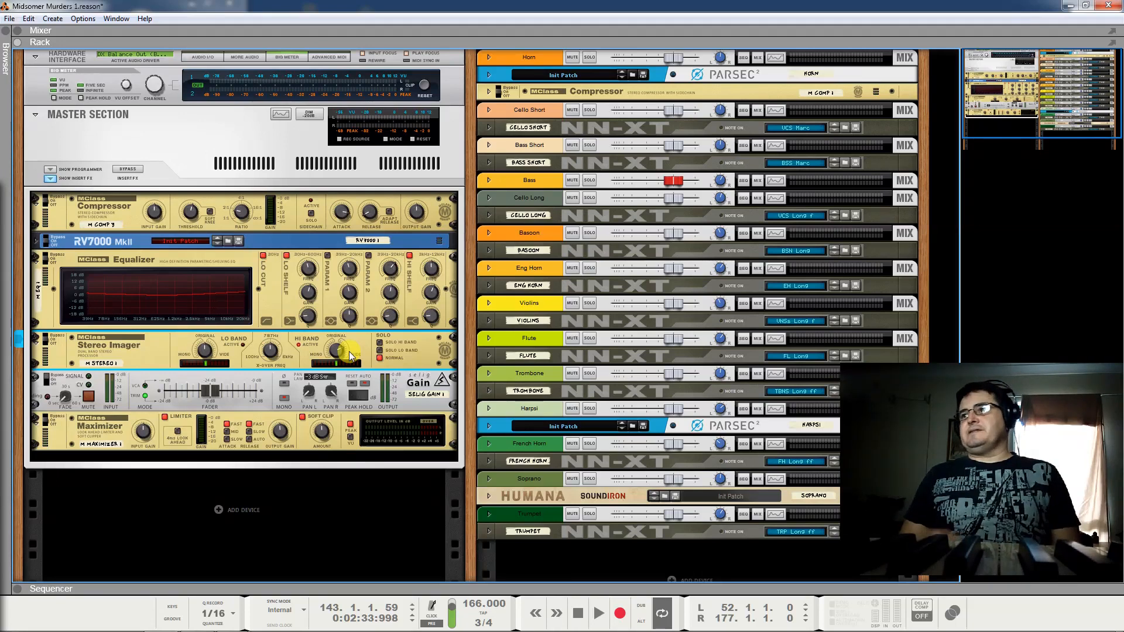
key(space)
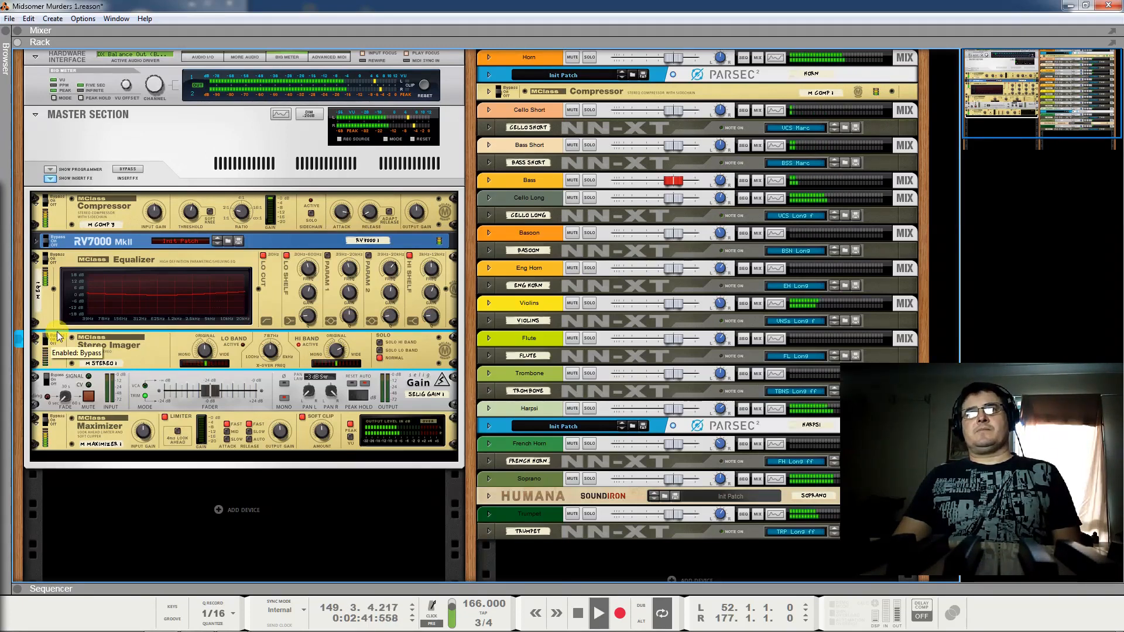
Switch the Stereo Imager from bypass back on, stop playback, and turn down its High Width.
click(54, 339)
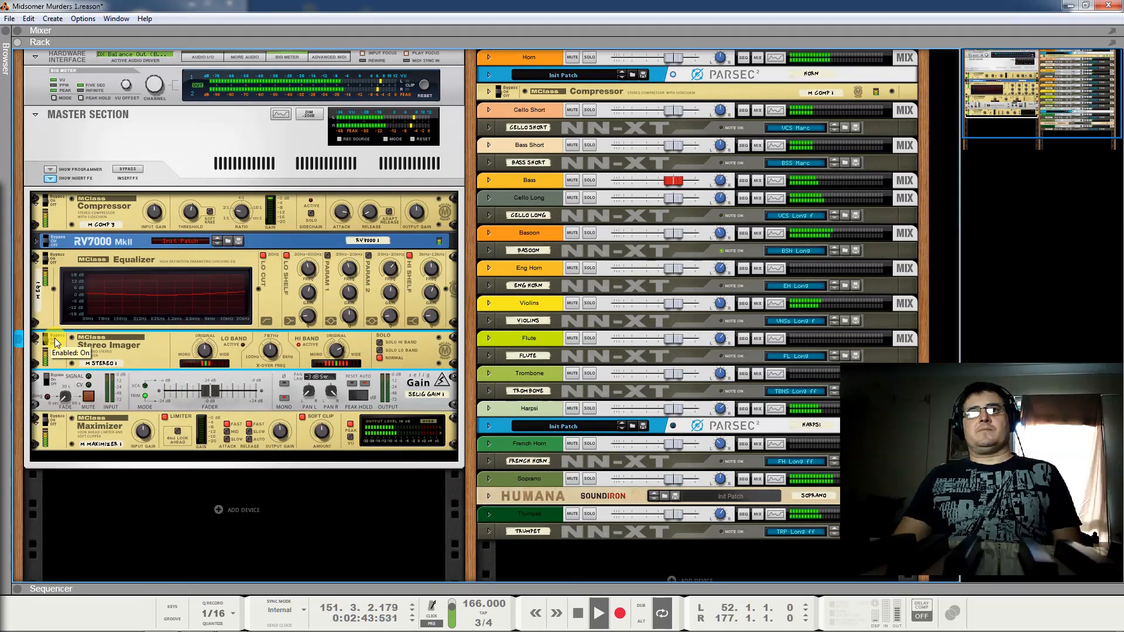
mouse_move(336, 354)
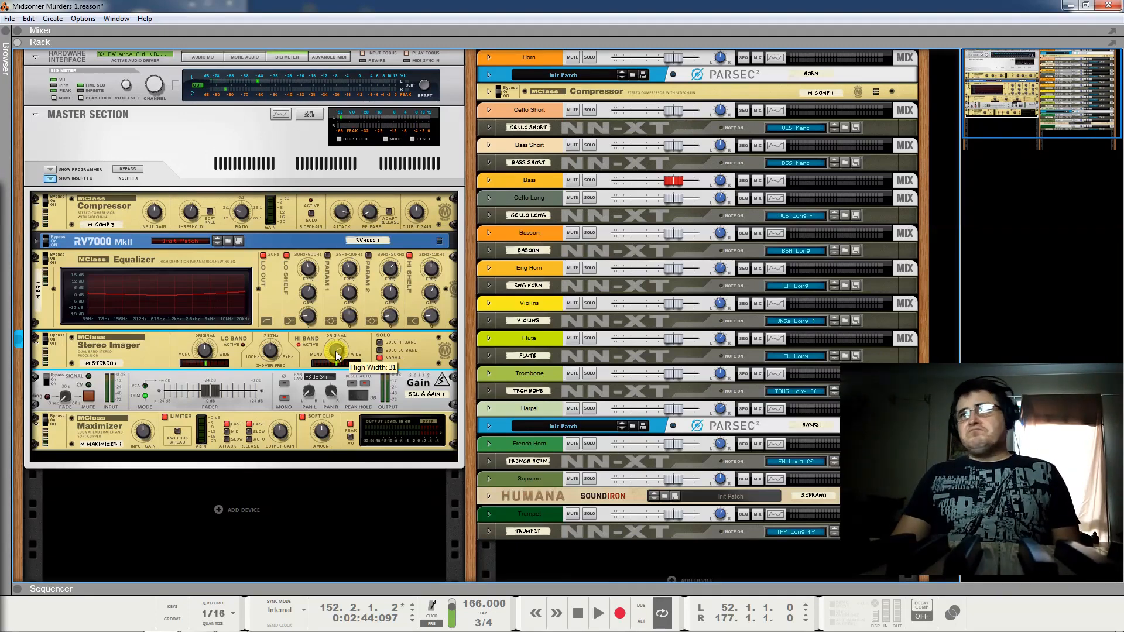
drag(336, 355, 339, 381)
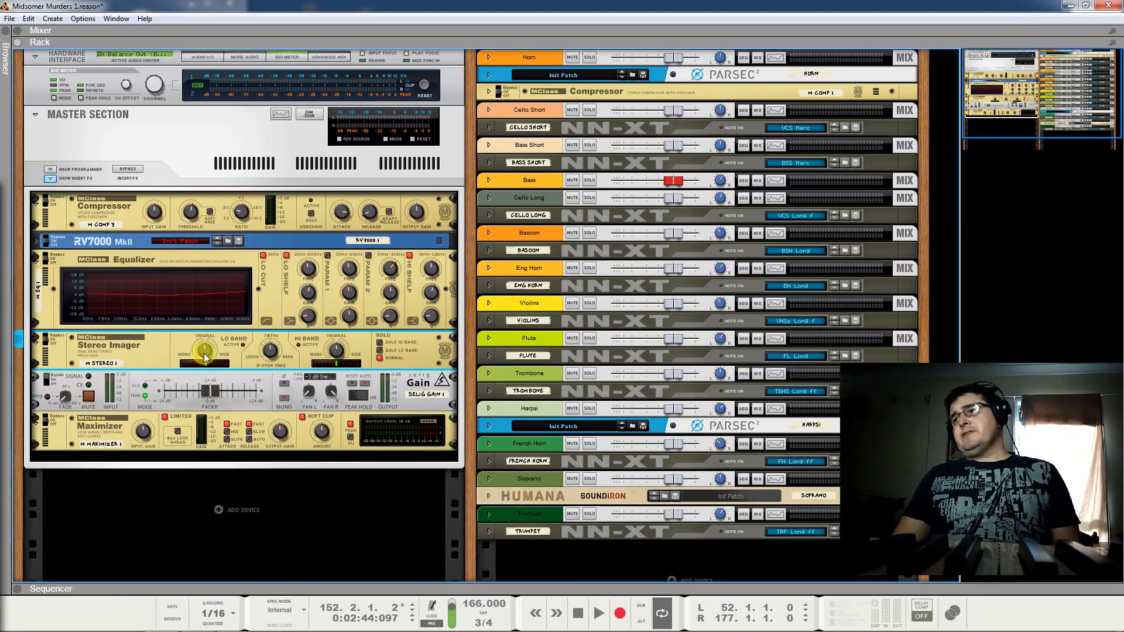
Try lowering the Stereo Imager's Low Width to -29 and its crossover frequency, playing a short passage to hear the effect.
mouse_move(204, 357)
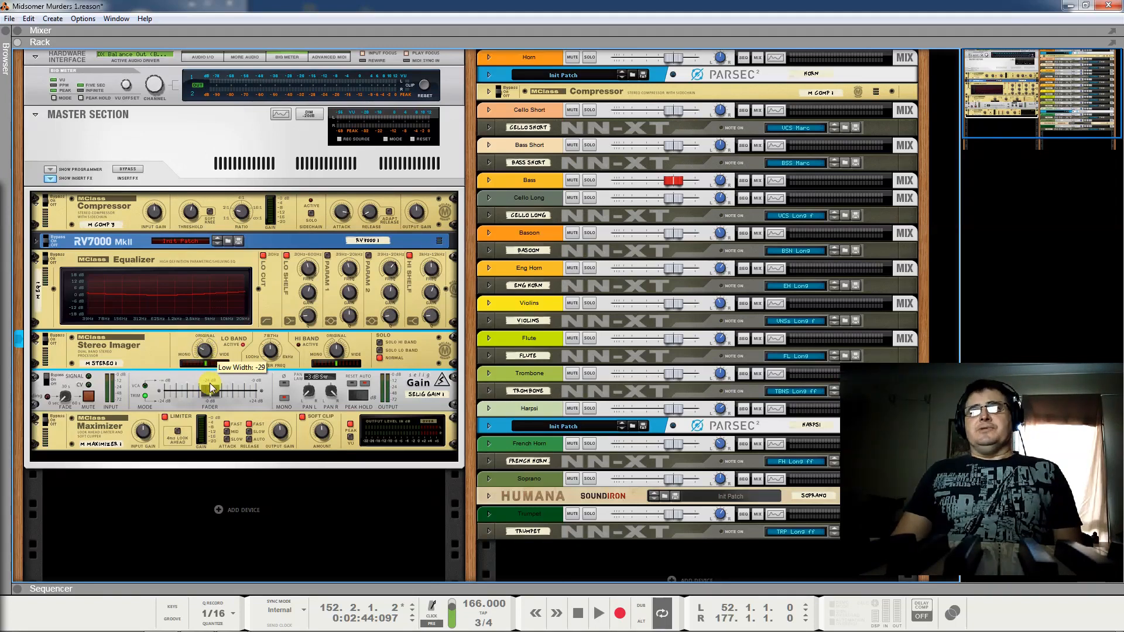
mouse_move(275, 351)
drag(275, 351, 272, 413)
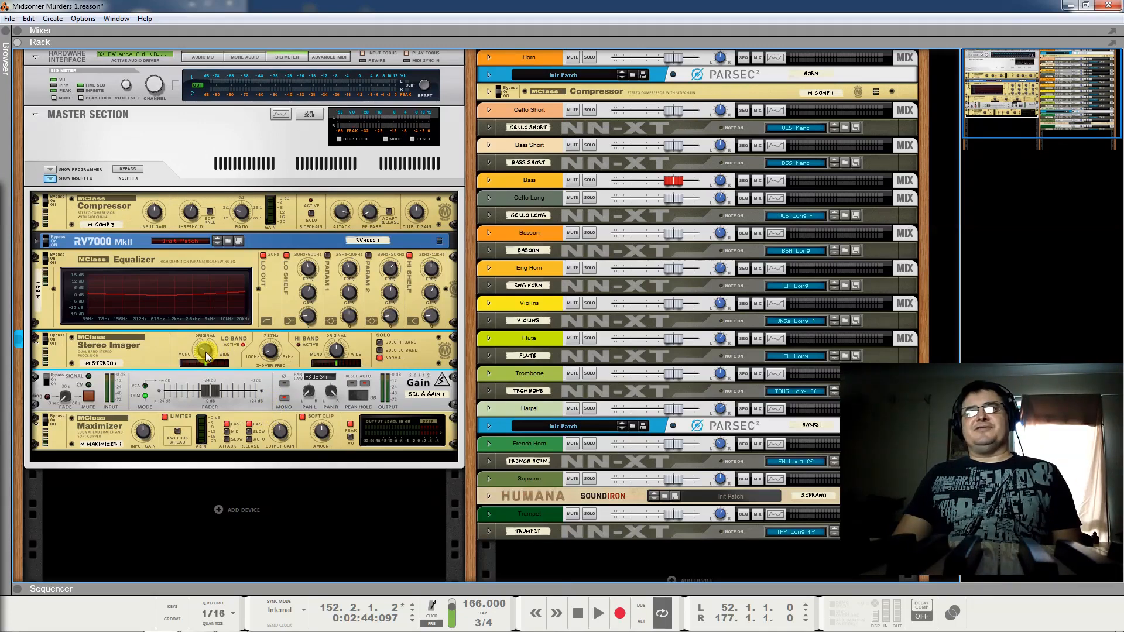
key(space)
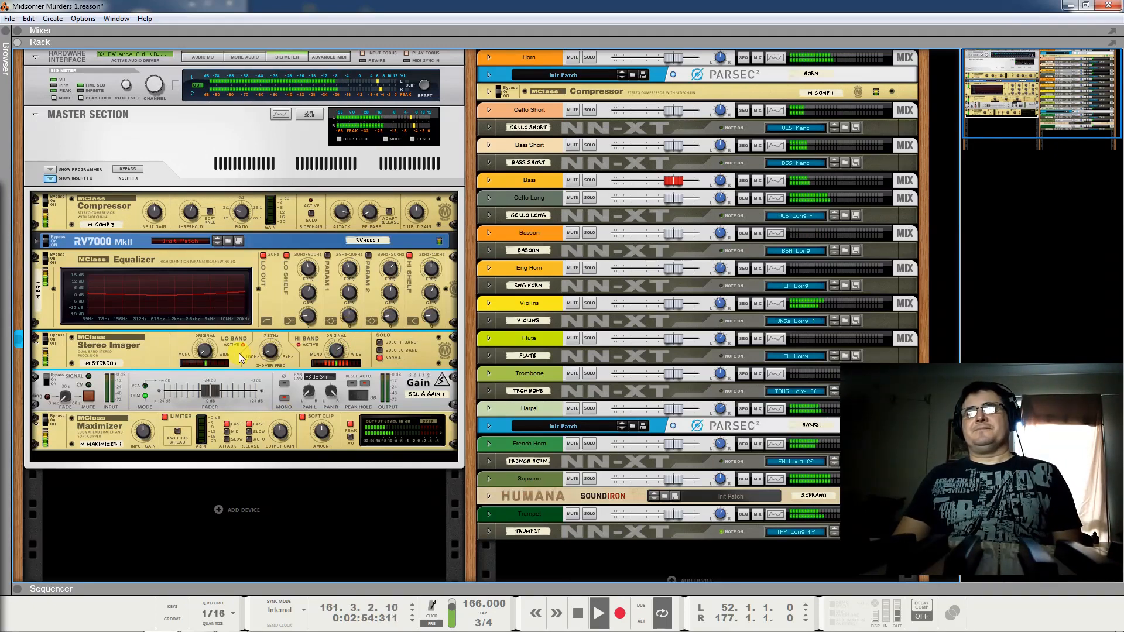
key(space)
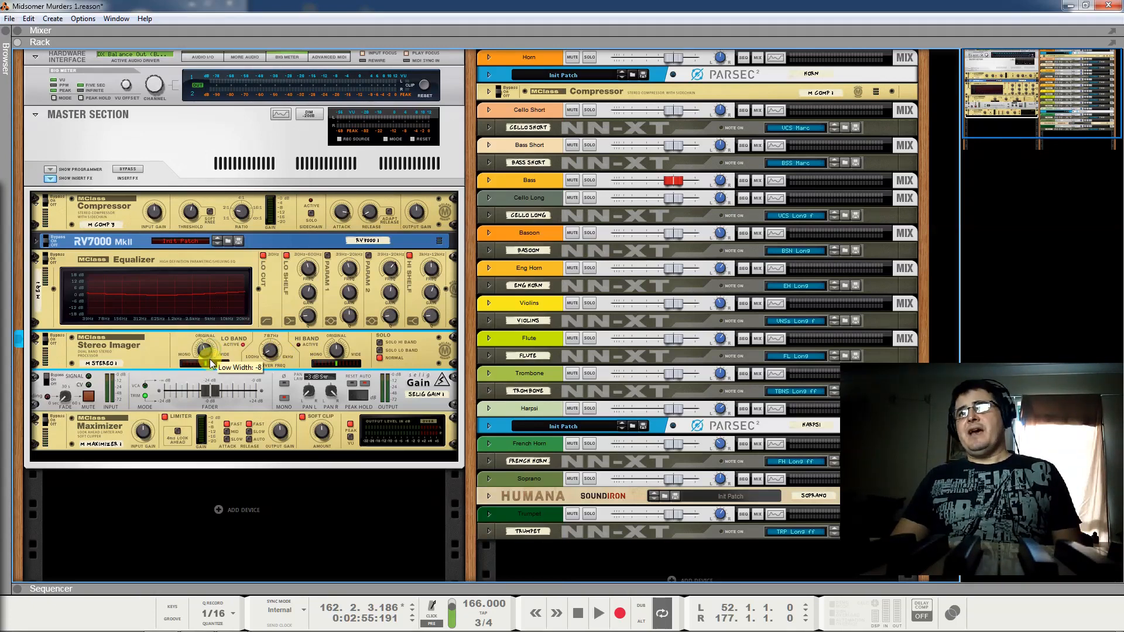
Vary the Stereo Imager's Low Width while the song plays, stop playback, and return Low Width to 0.
key(space)
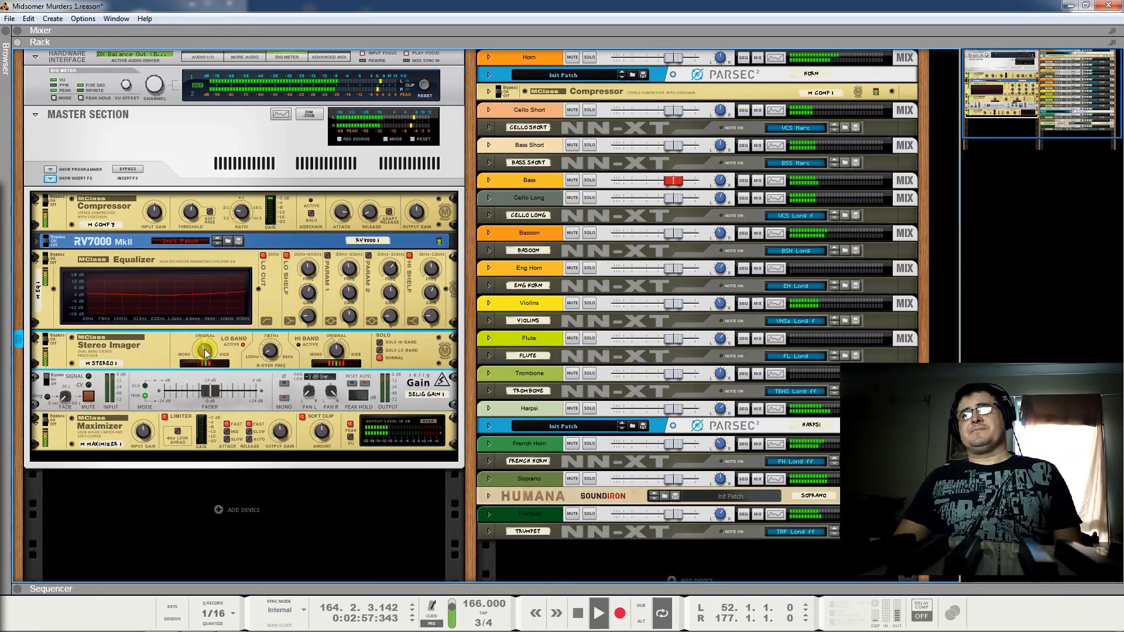
drag(209, 351, 209, 216)
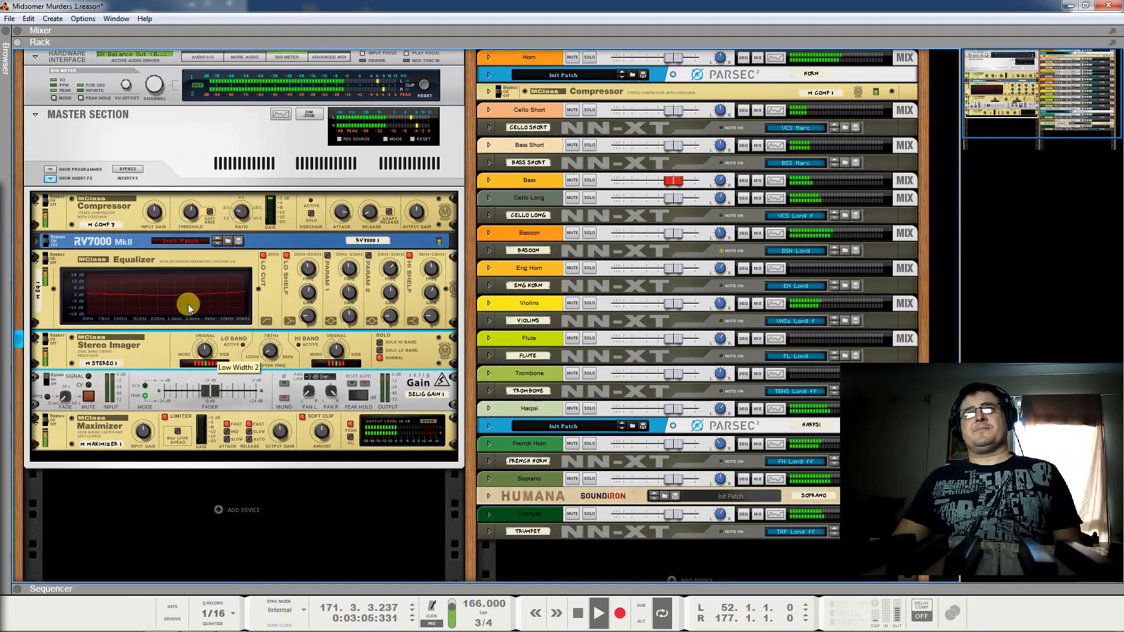
mouse_move(205, 355)
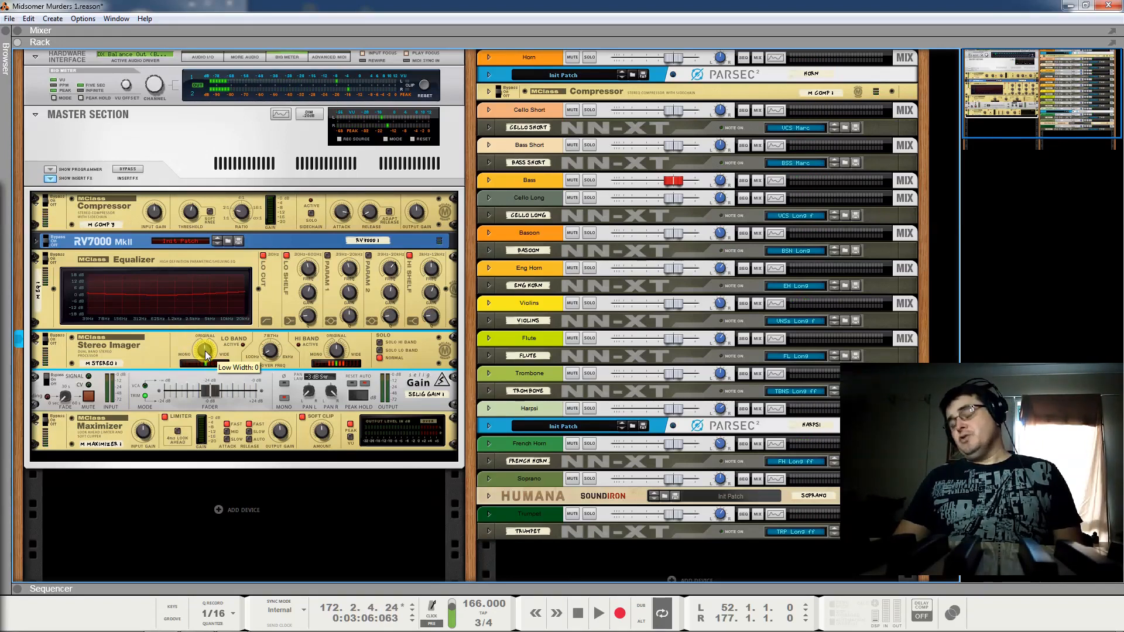
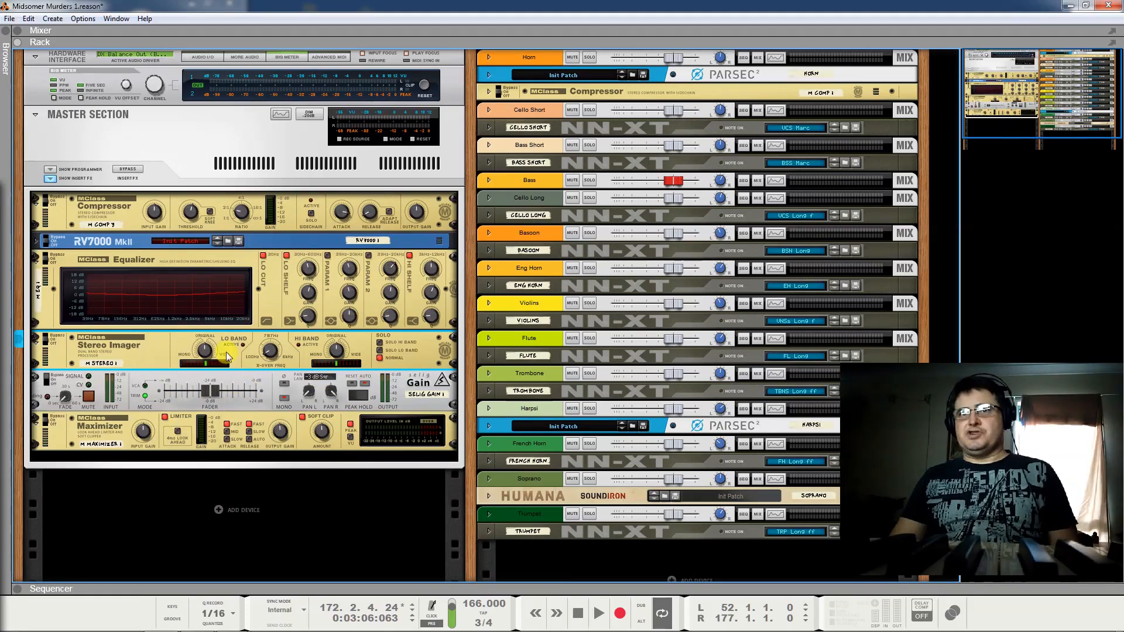
mouse_move(205, 353)
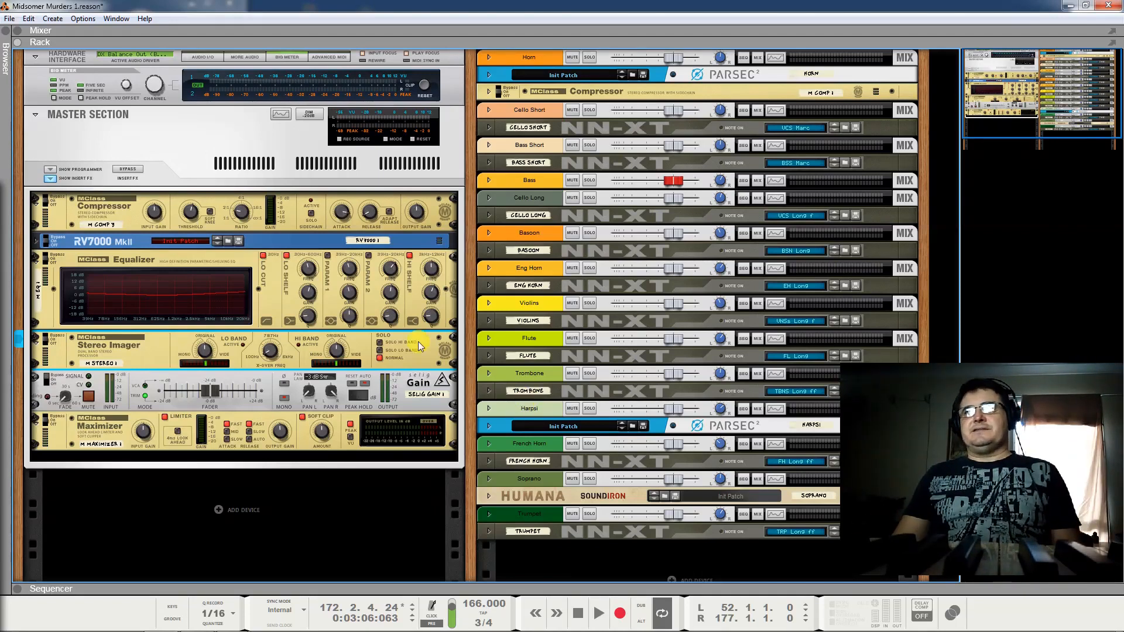
Set the Stereo Imager's High Width to 10 and sweep its crossover frequency down and up while the song plays.
mouse_move(338, 354)
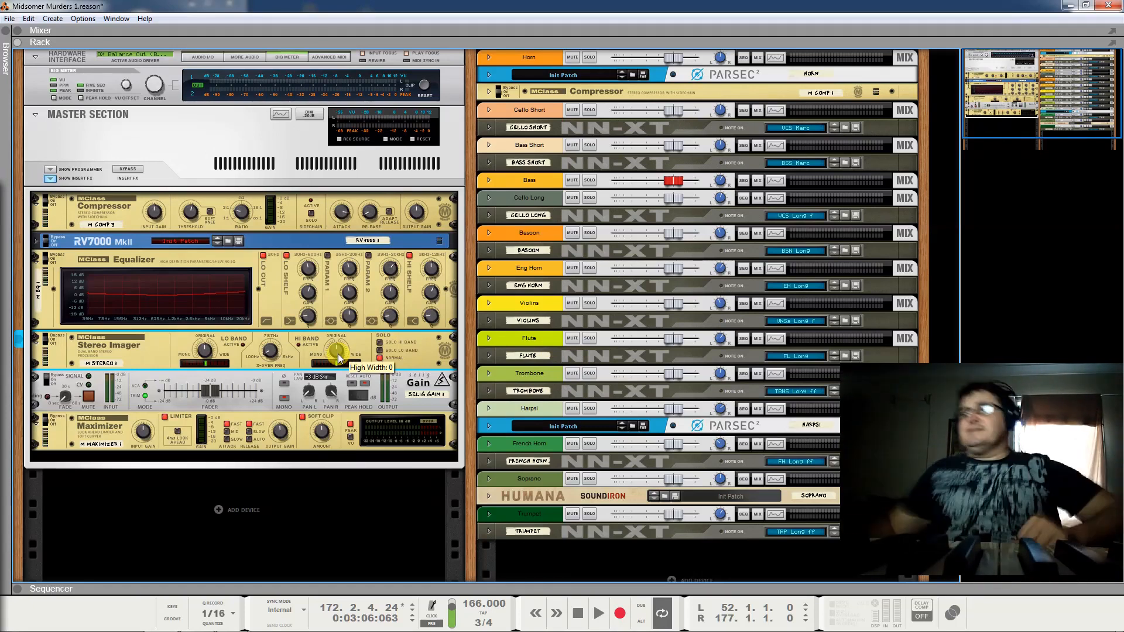
drag(339, 354, 354, 341)
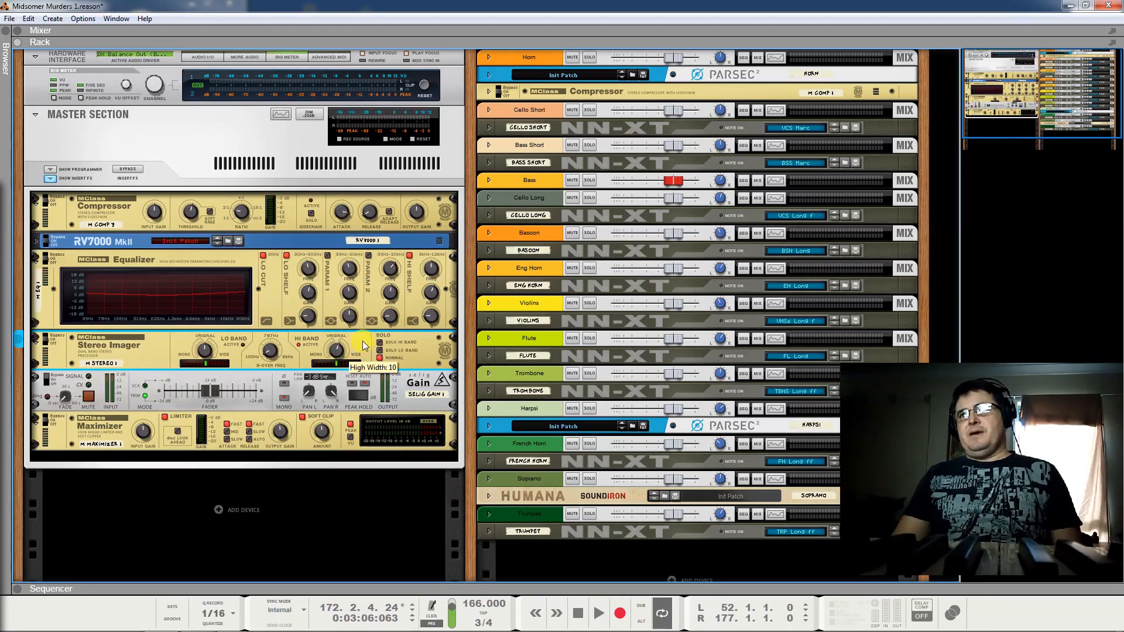
key(space)
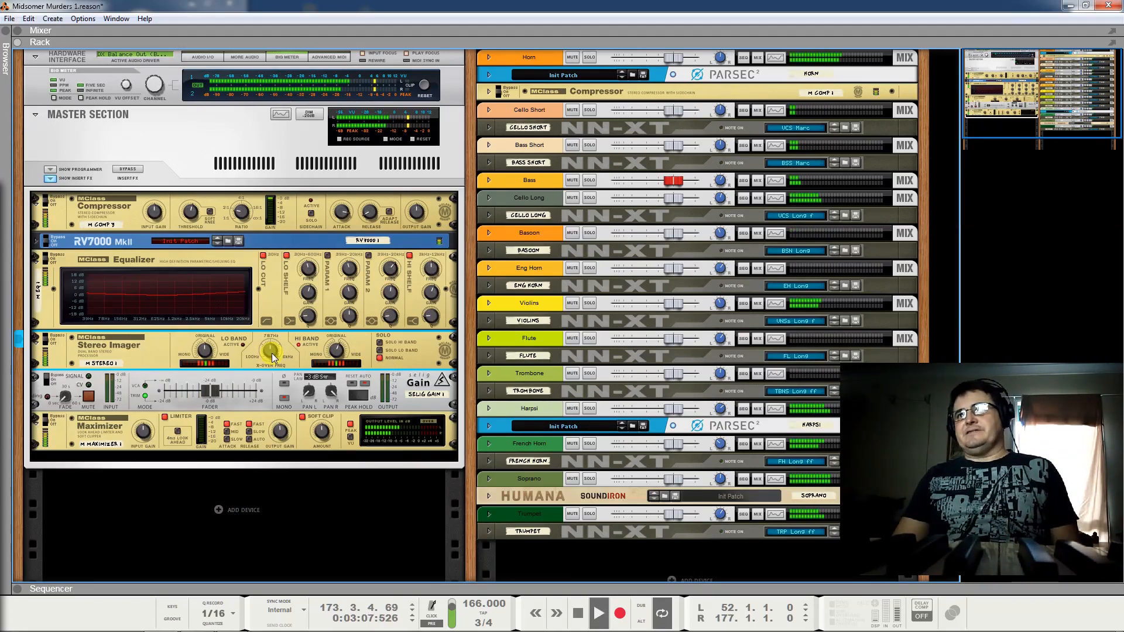
mouse_move(277, 359)
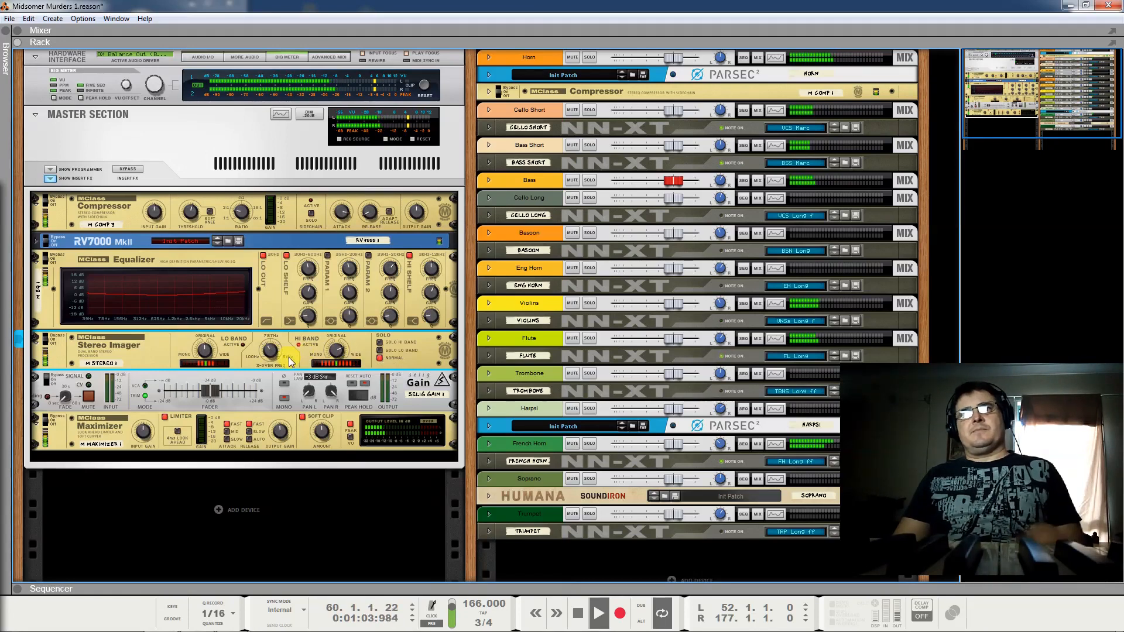
drag(273, 350, 277, 391)
drag(273, 350, 287, 304)
Set the Stereo Imager's High Width to 16, then compare it bypassed and enabled during playback.
key(space)
drag(336, 350, 338, 364)
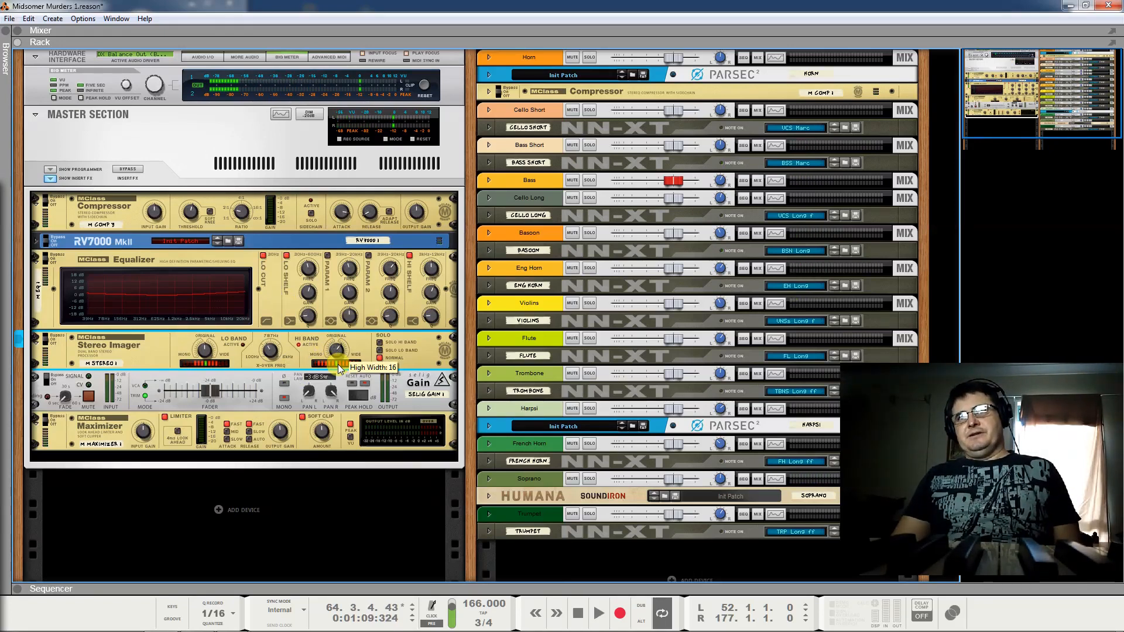
key(space)
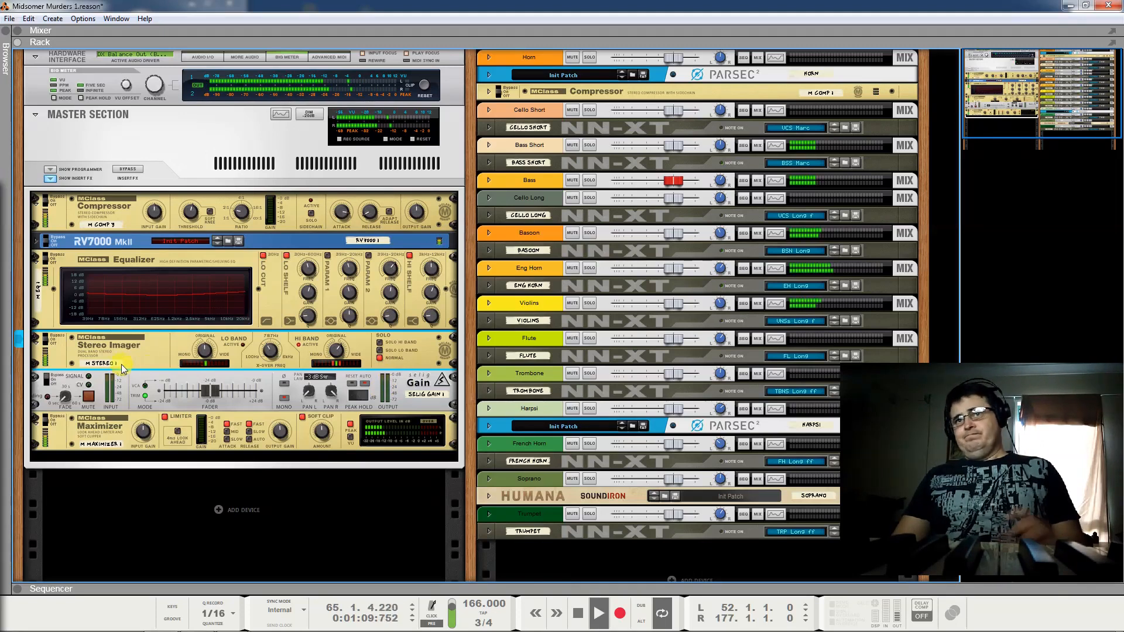
click(57, 337)
click(60, 336)
Raise the Stereo Imager's High Width to 23, audition the song, and select the Selig Gain device.
mouse_move(334, 351)
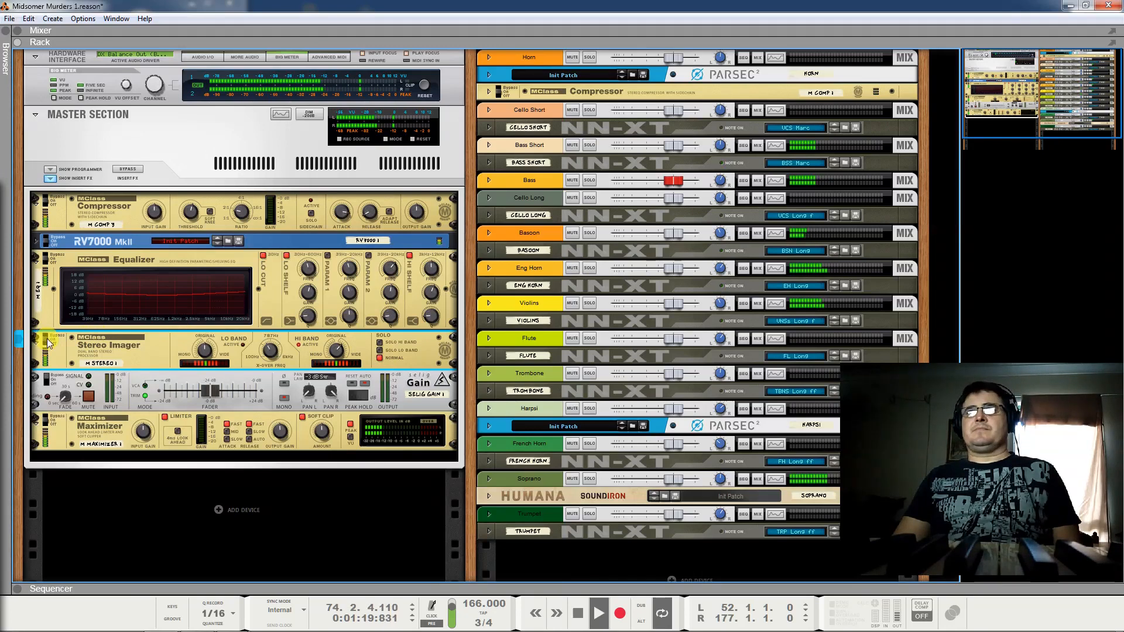
drag(337, 350, 343, 346)
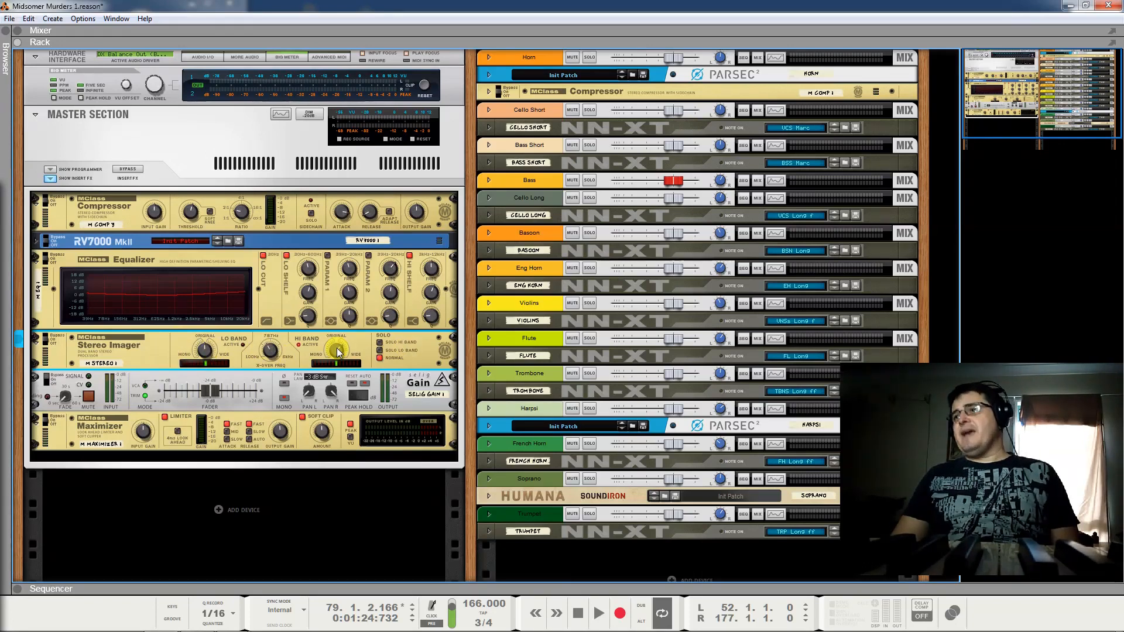
mouse_move(337, 352)
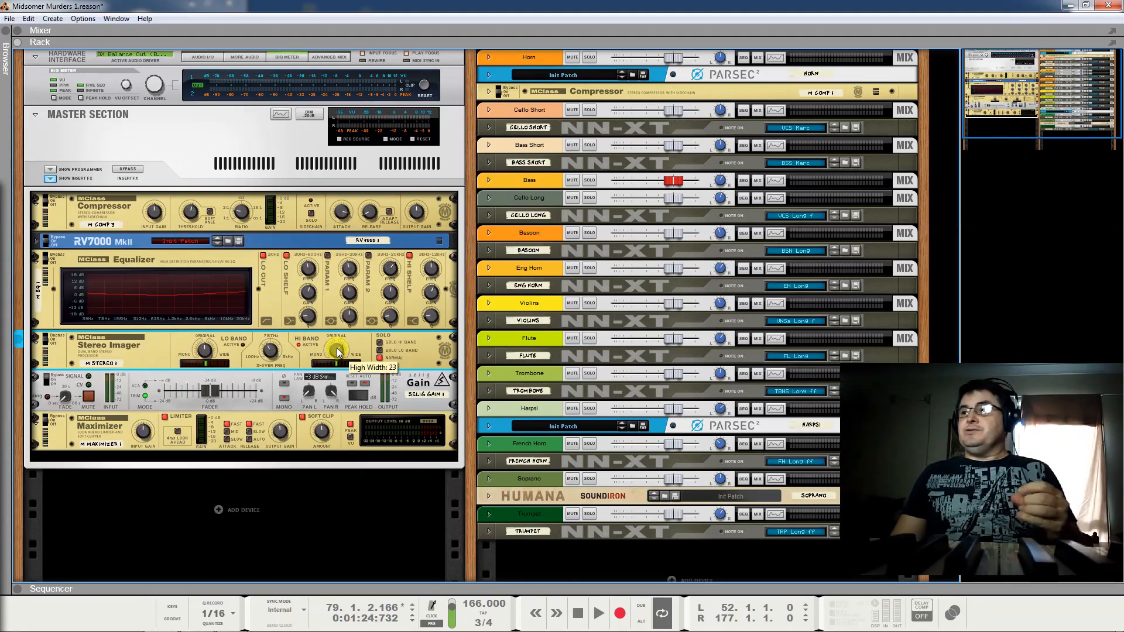
key(space)
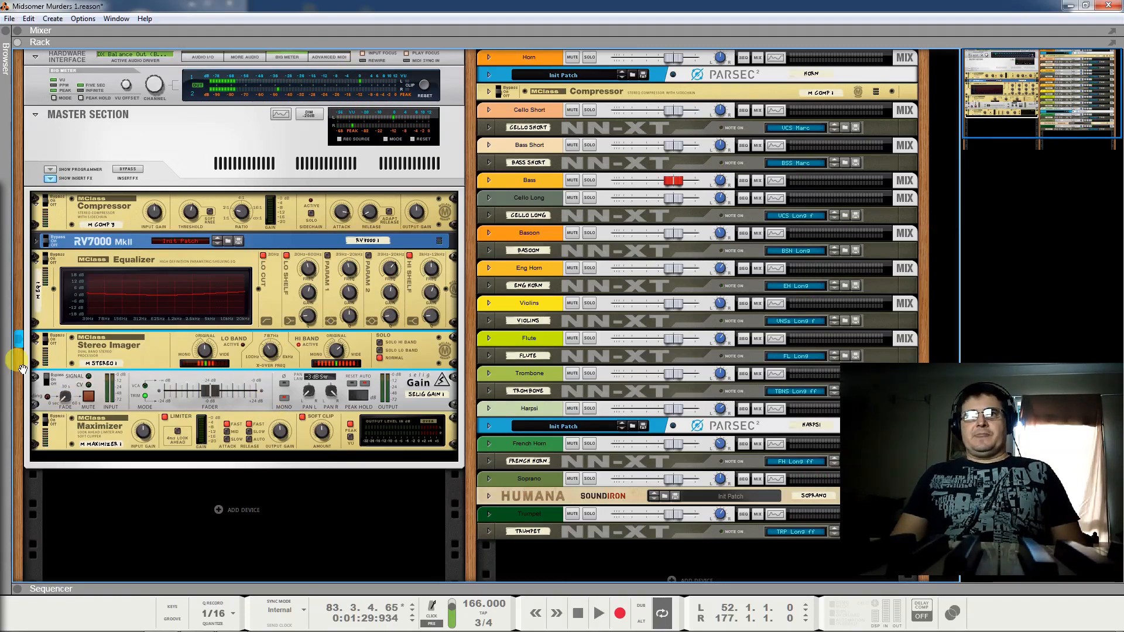
click(48, 378)
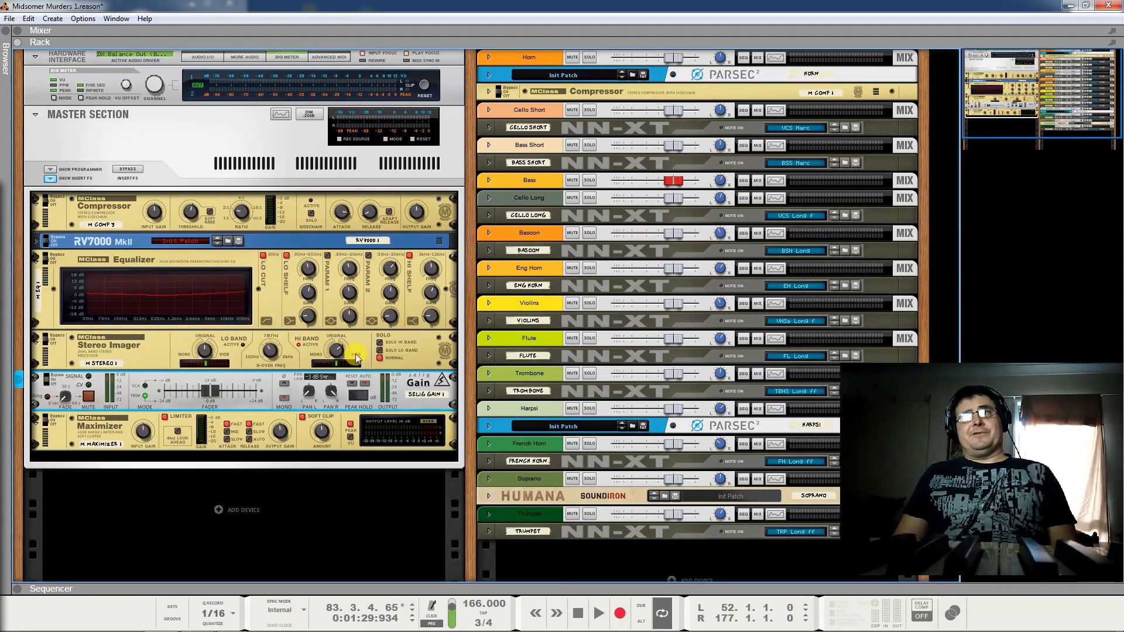
Play the song while toggling the Stereo Imager between bypass and on to compare the sound, then stop playback.
key(space)
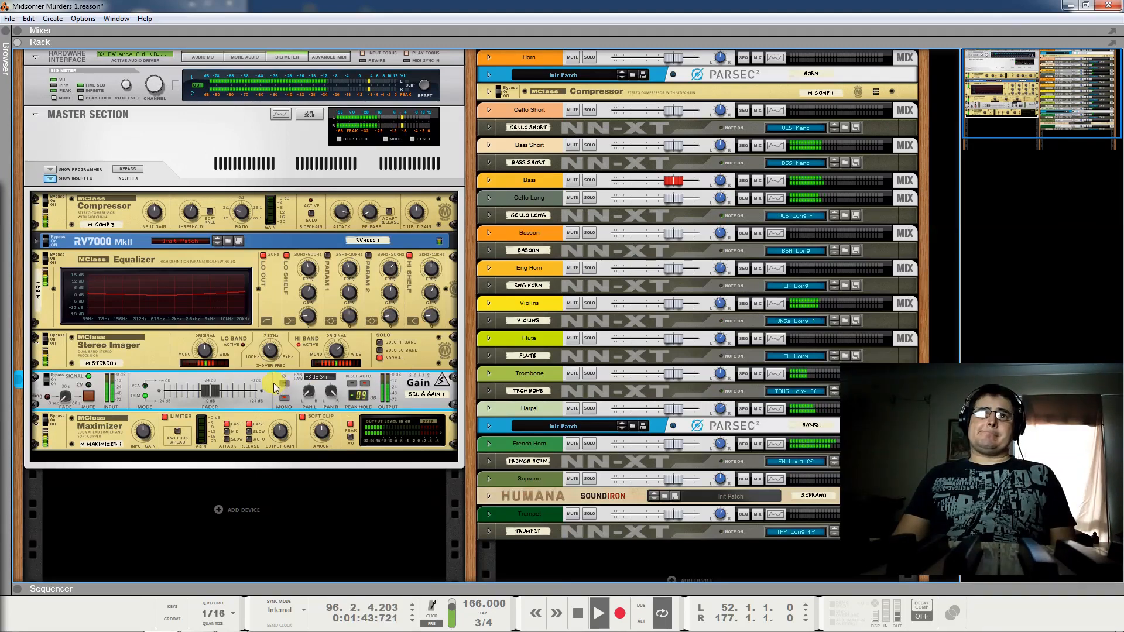
click(49, 342)
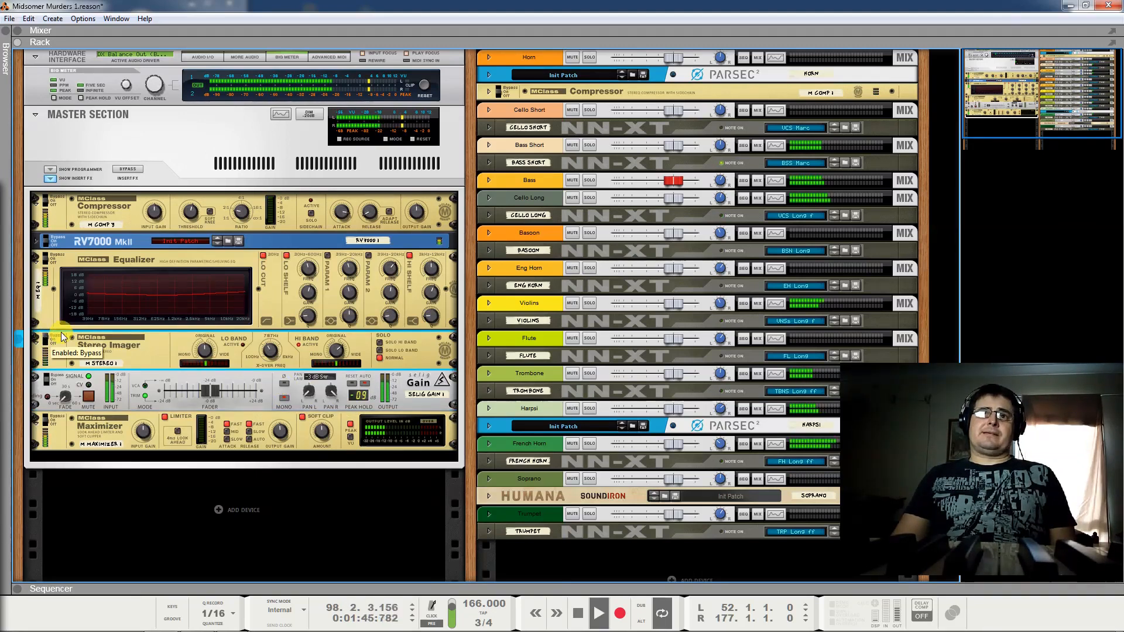
click(61, 339)
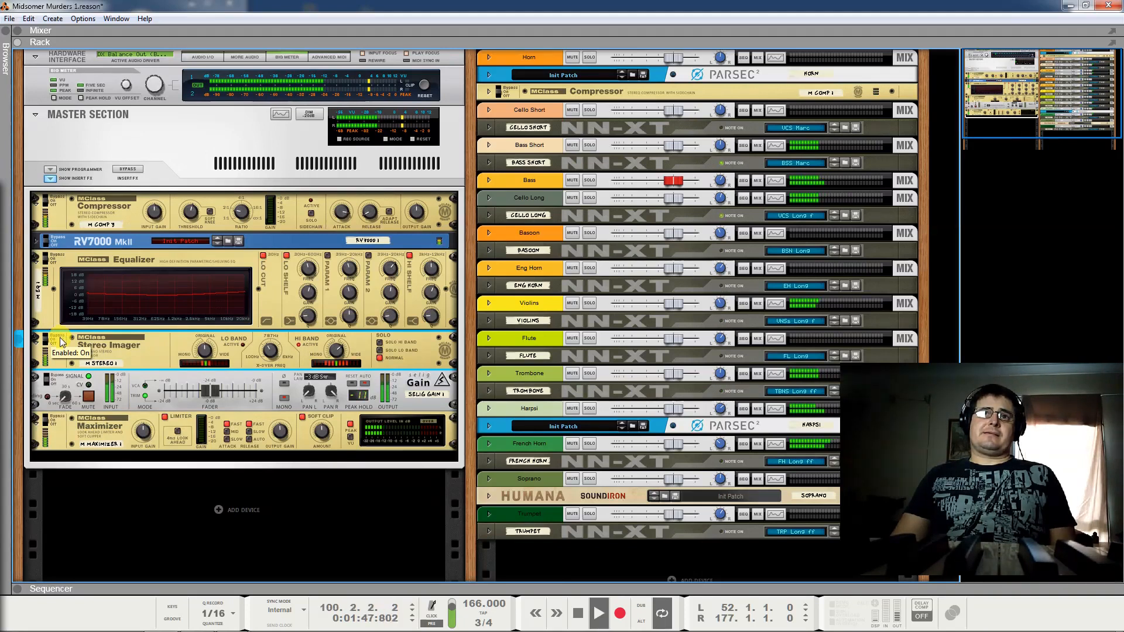
click(61, 340)
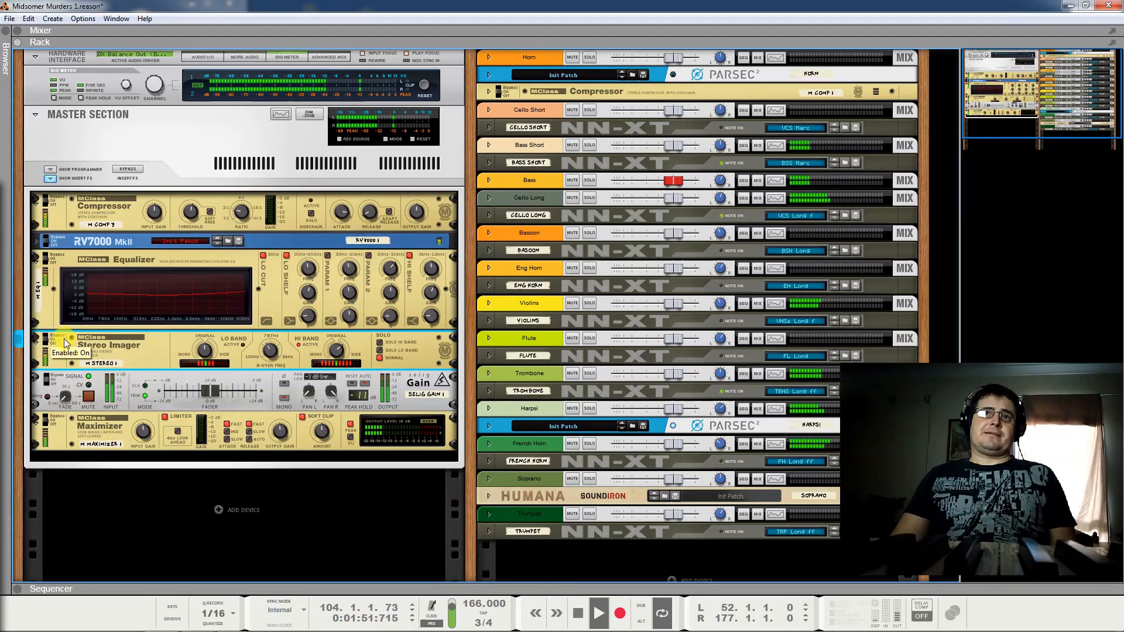
key(space)
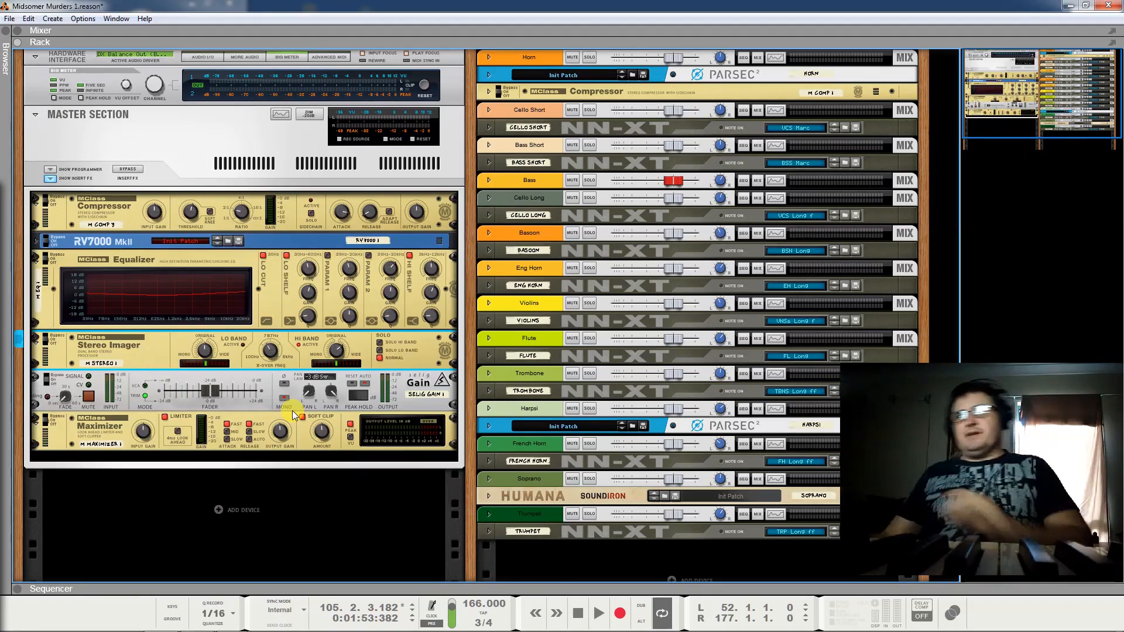
Audition short passages of the song from bar 105 onward, stopping and resuming playback.
key(space)
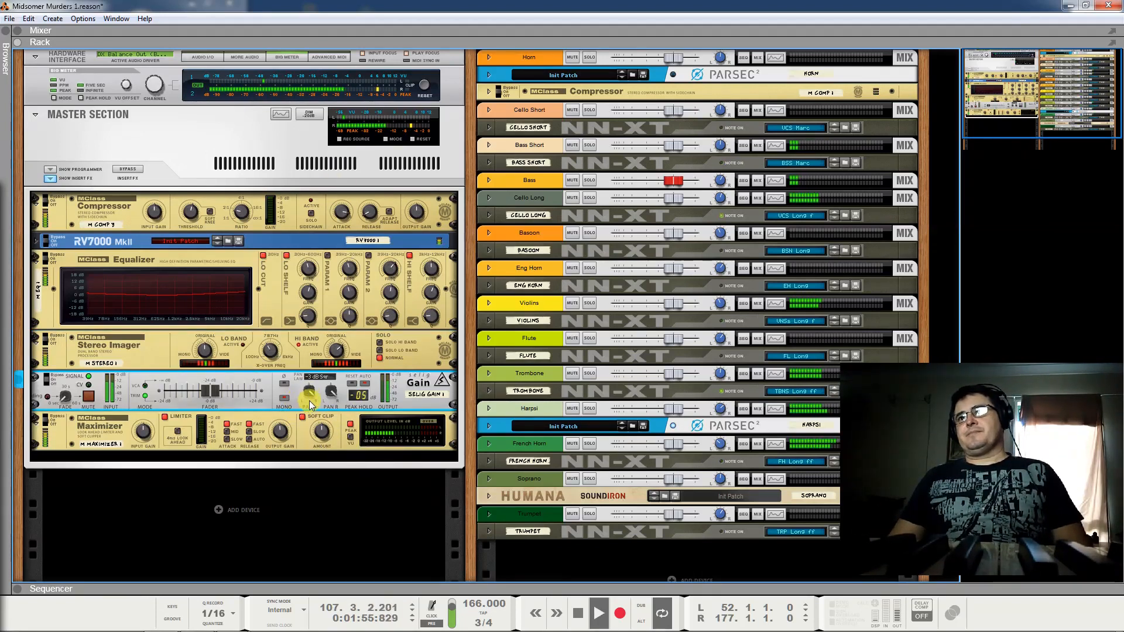
key(space)
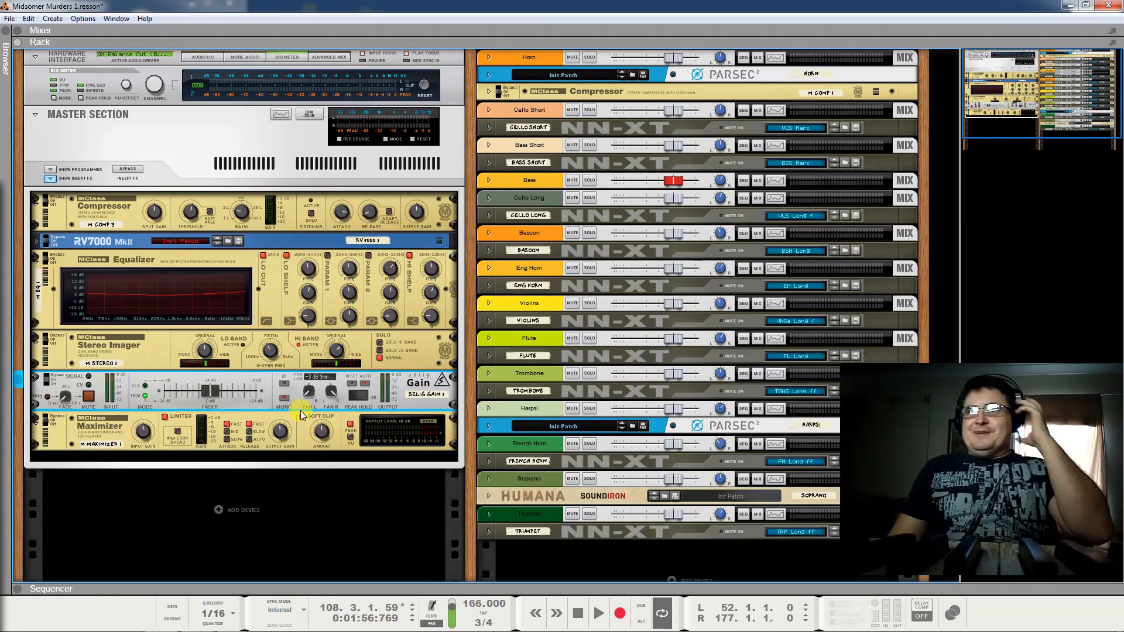
key(space)
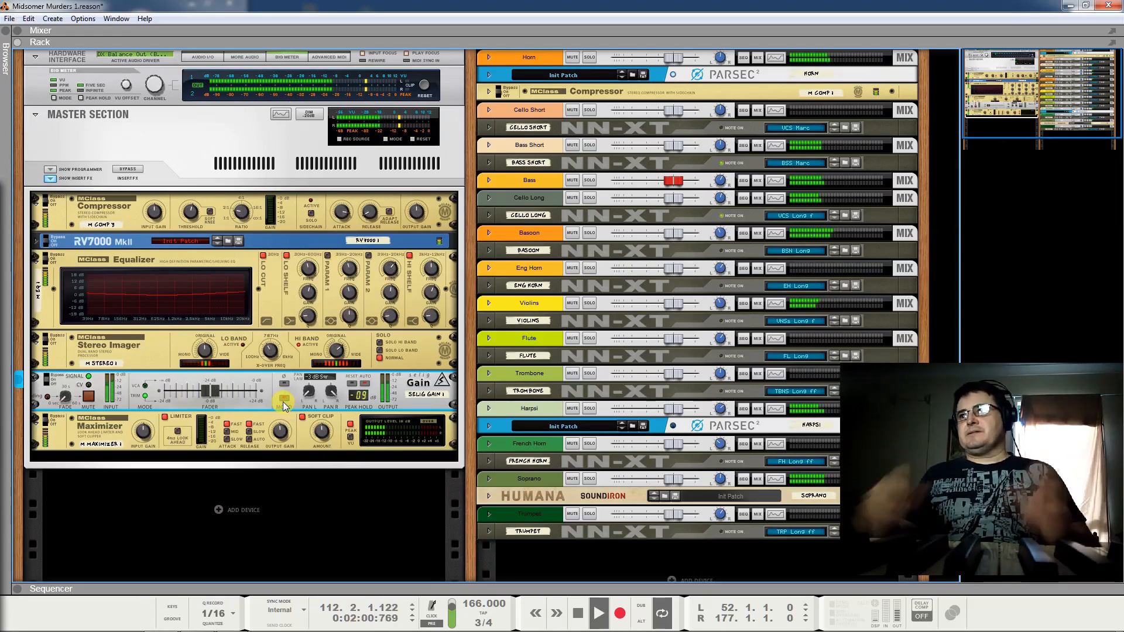
key(space)
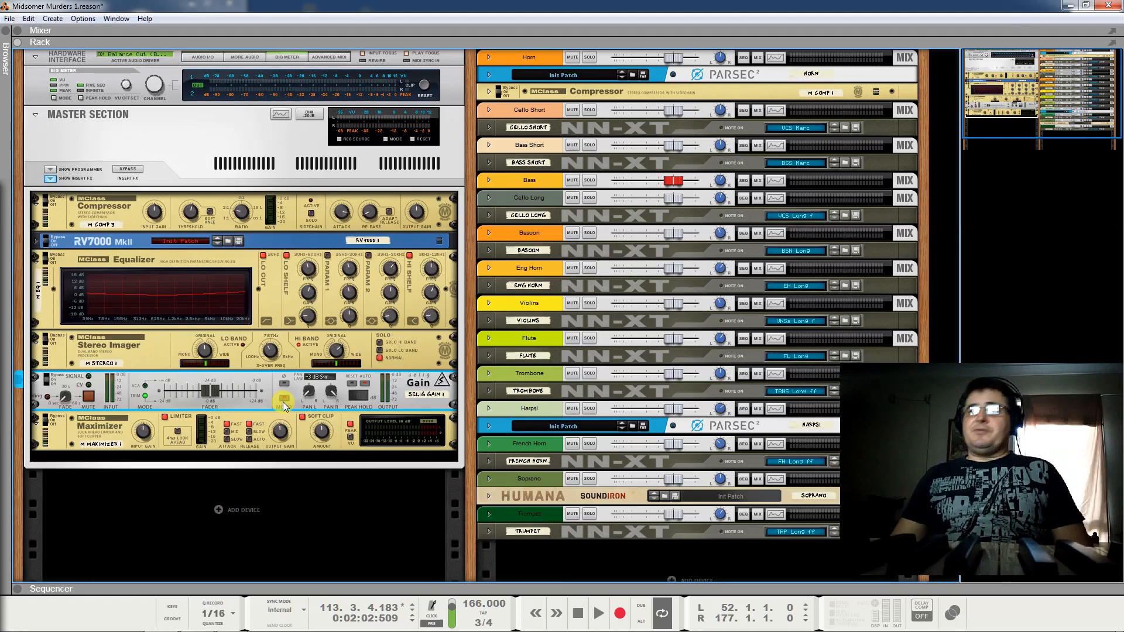
key(space)
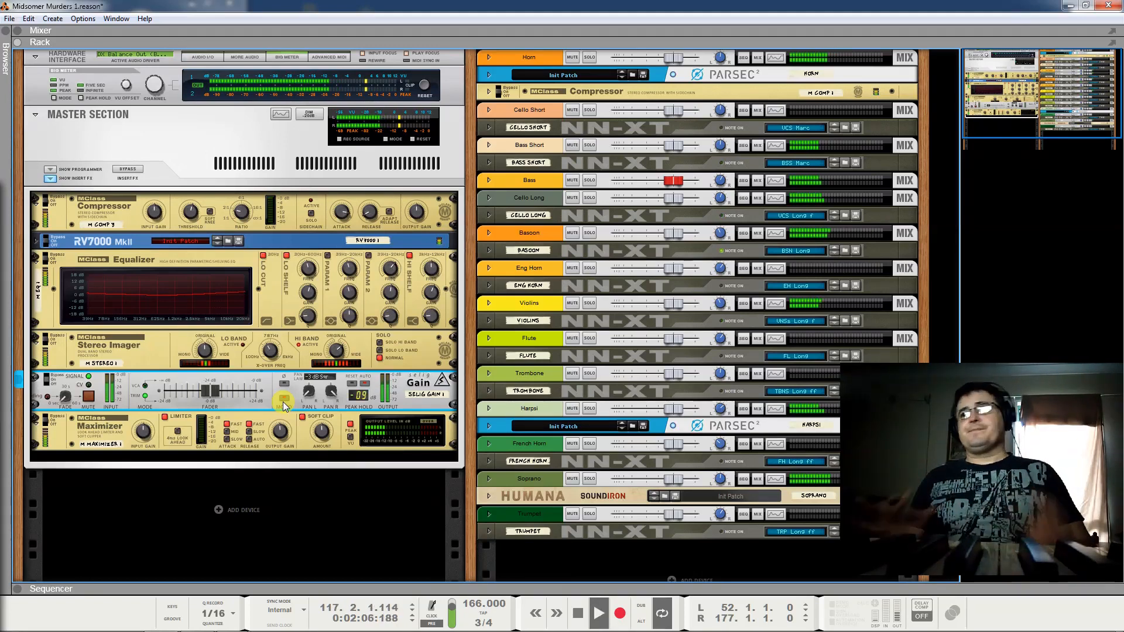
key(space)
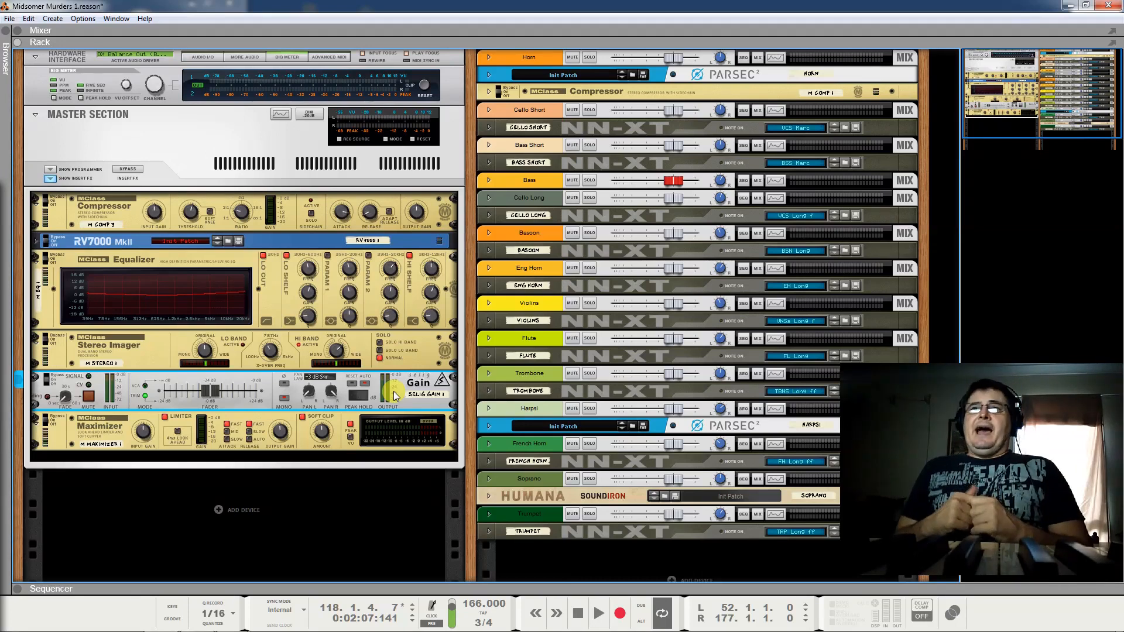
key(space)
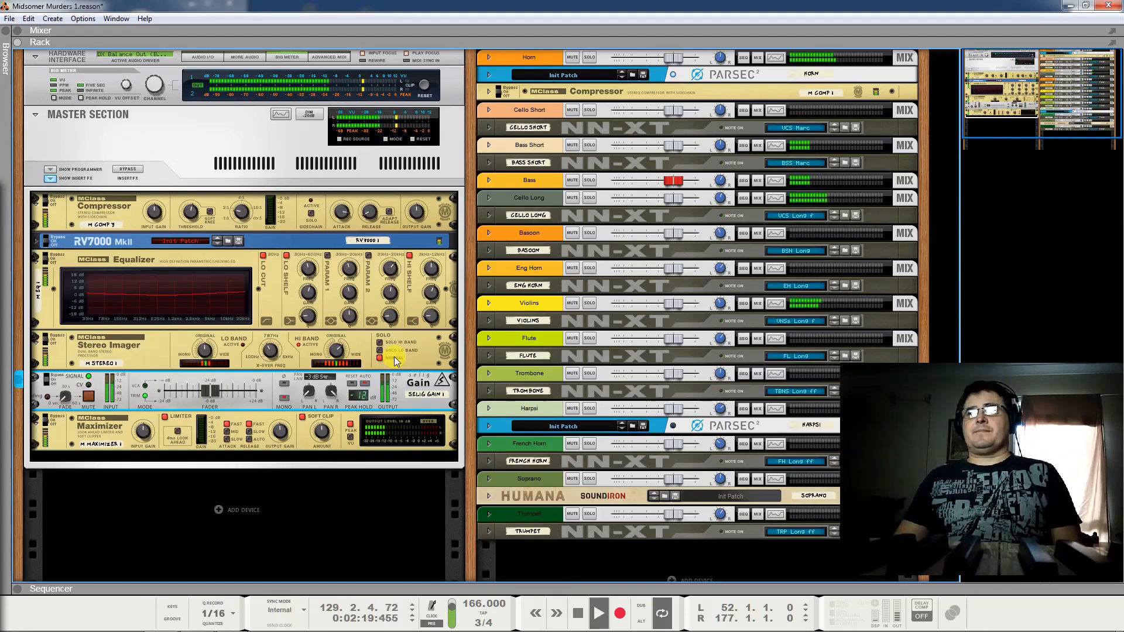
Play and stop short passages from bar 129 onward while checking the levels on the Selig Gain device.
key(space)
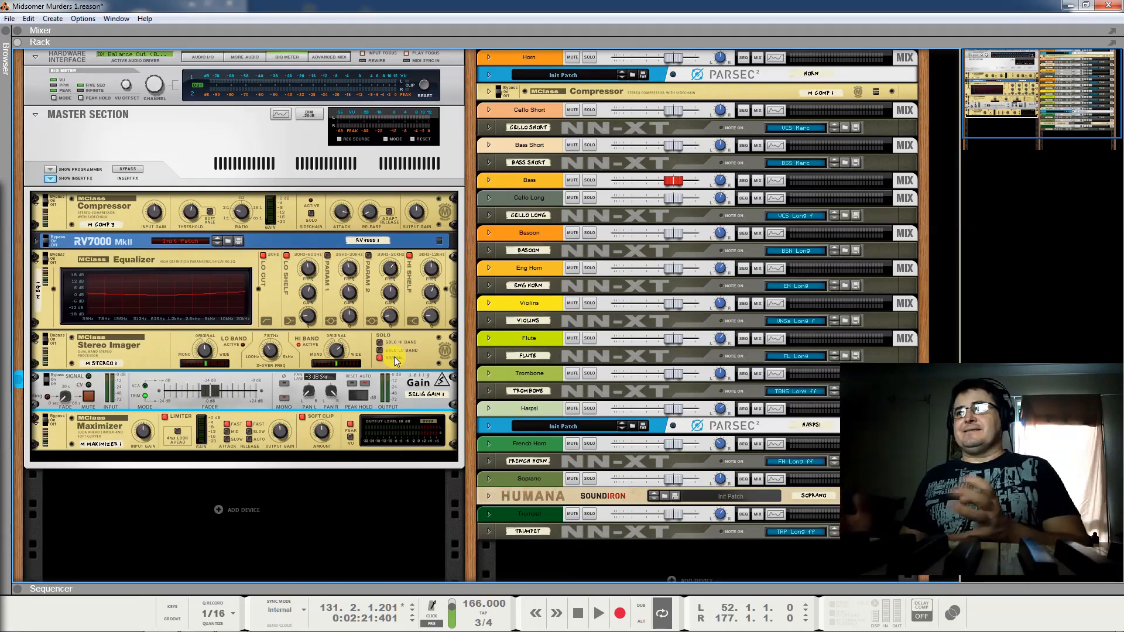
key(space)
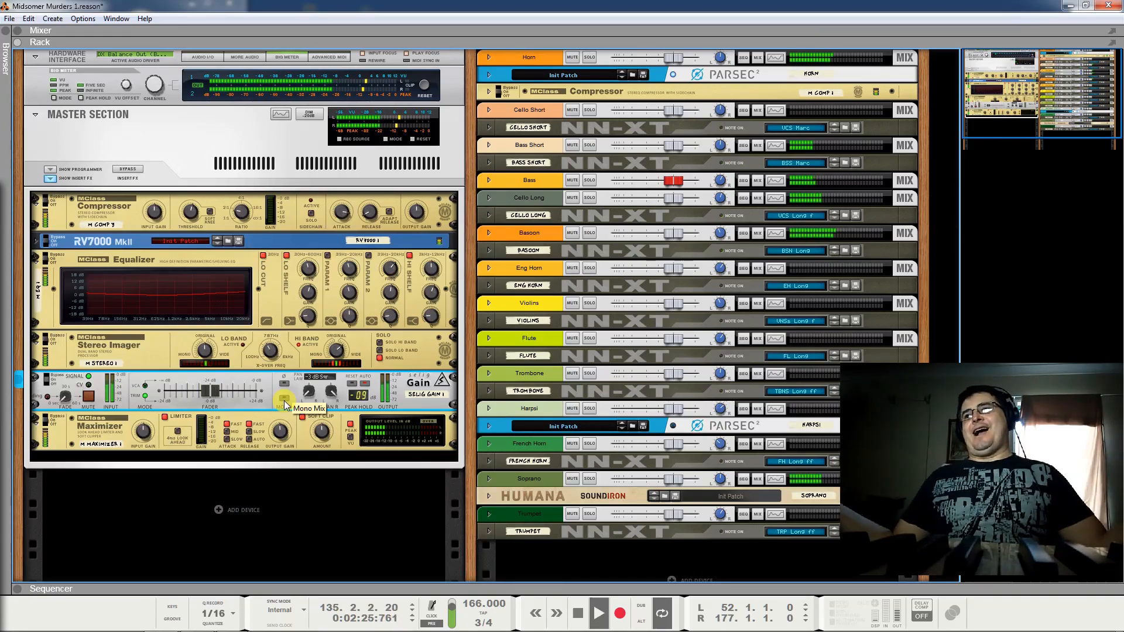
key(space)
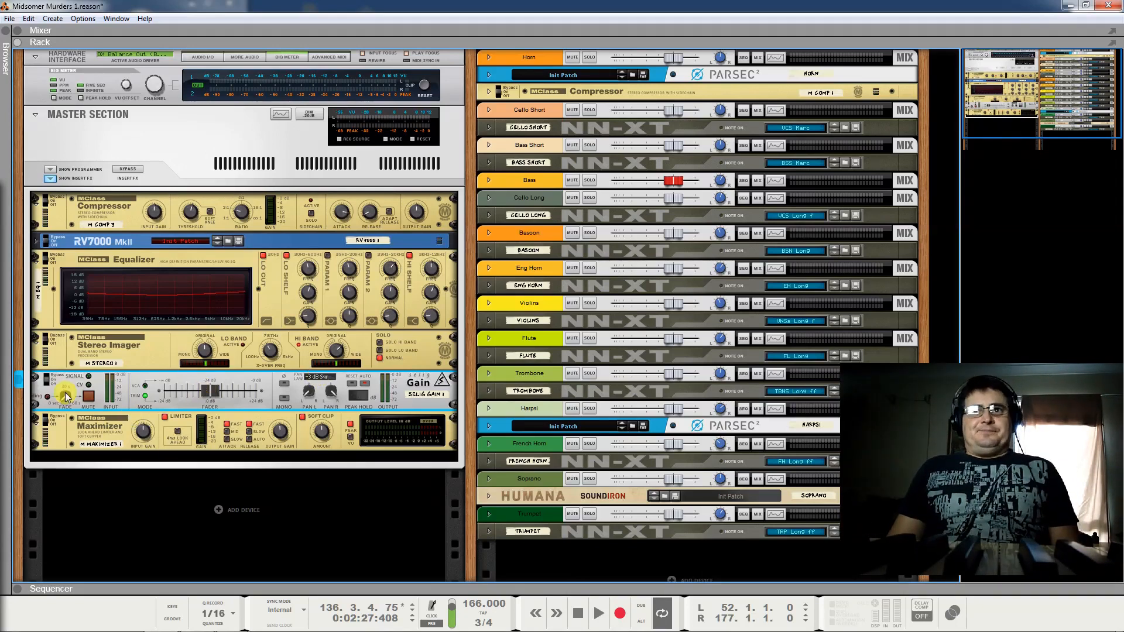
key(space)
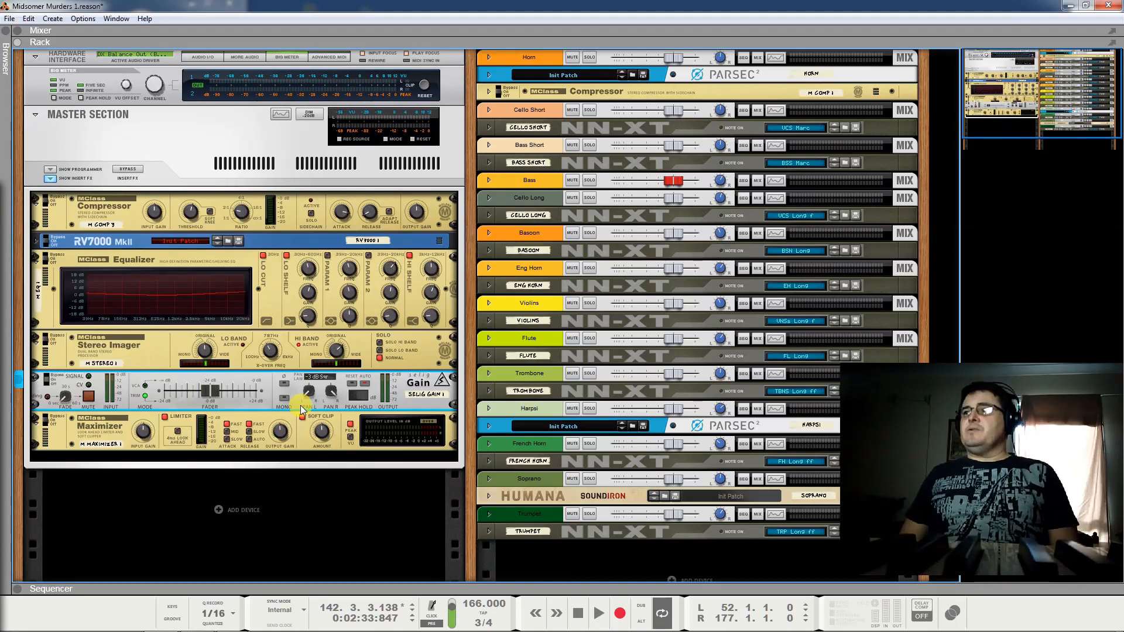
key(space)
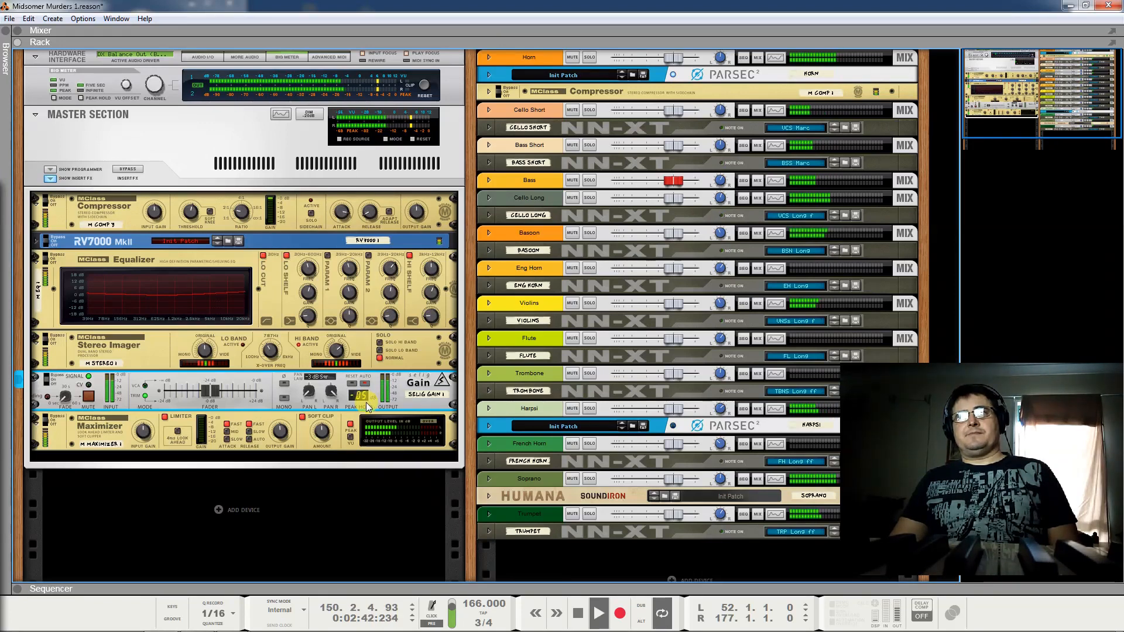
key(space)
Raise the Selig Gain's Trim Gain to 5.0 dB and reset the master Compressor's Input Gain.
drag(213, 397, 219, 398)
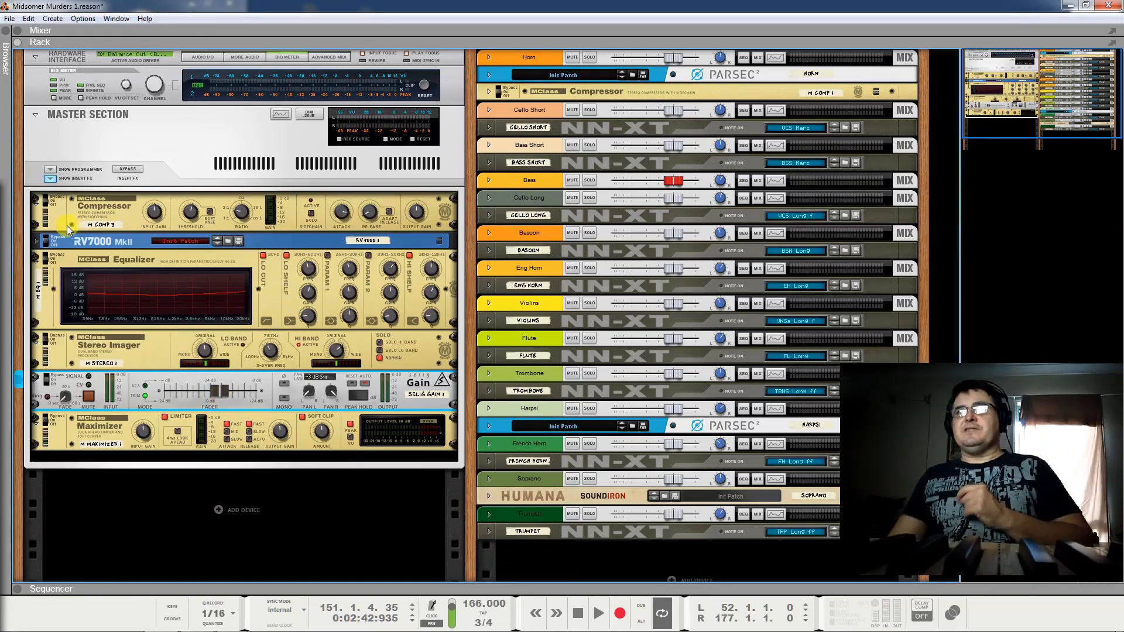
click(152, 216)
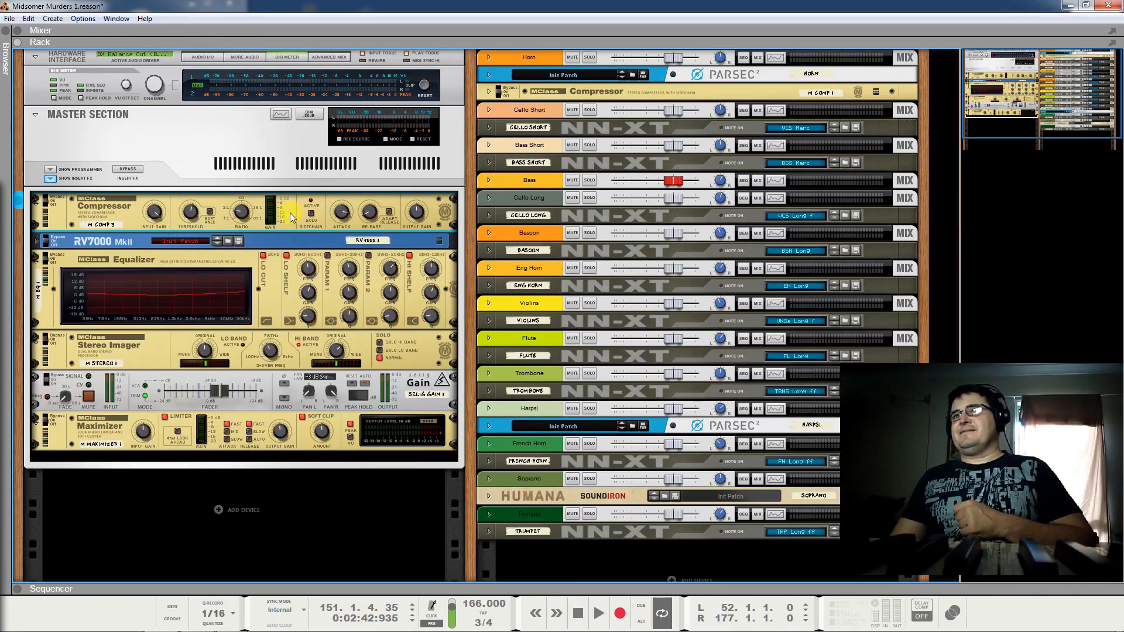
ctrl+click(154, 212)
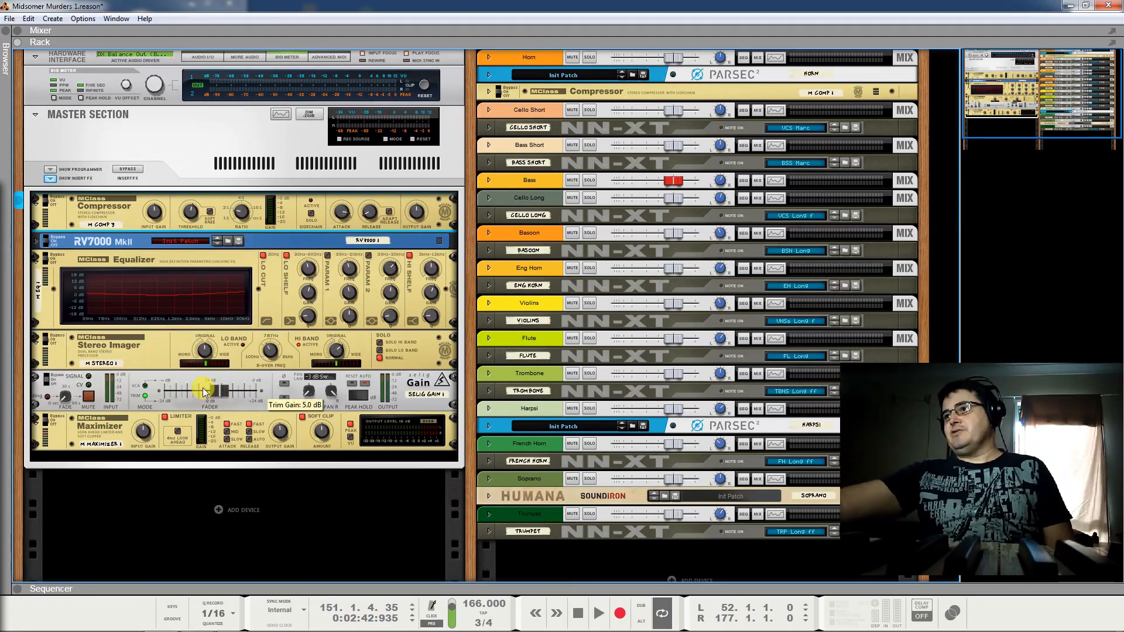
Audition short passages from bar 151 onward to check the Selig Gain's peak level with the raised trim.
key(space)
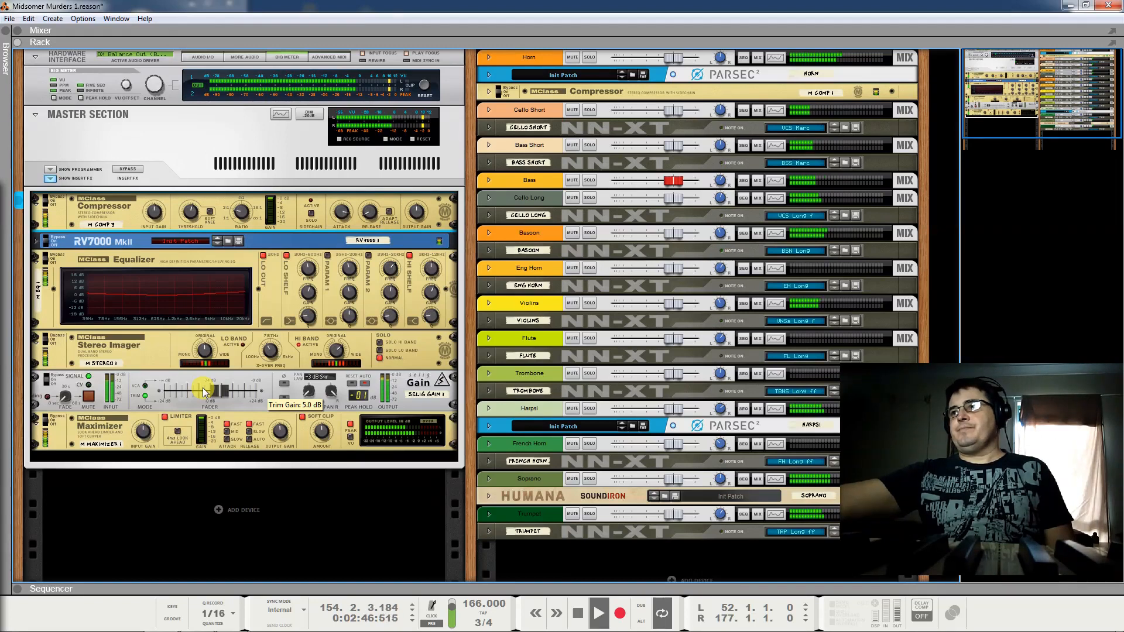
key(space)
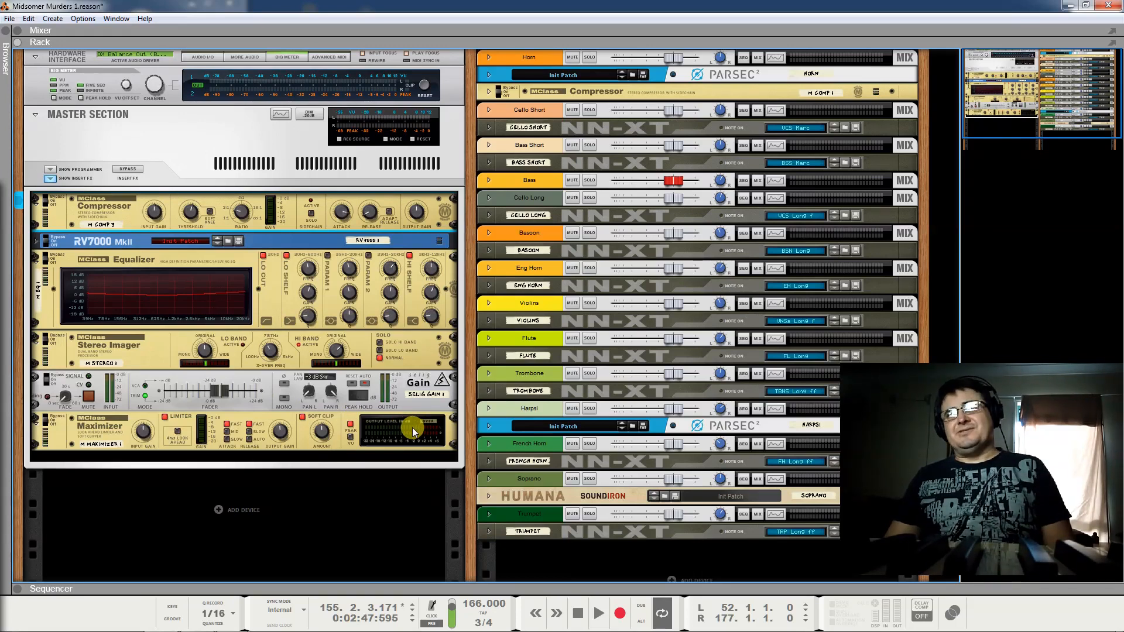
key(space)
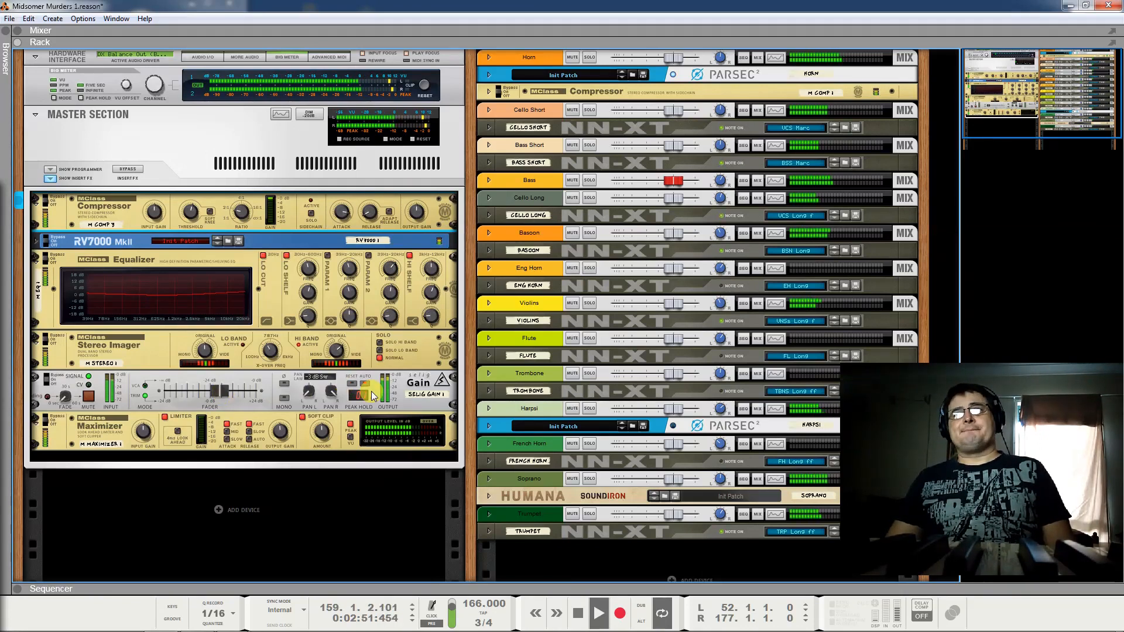
key(space)
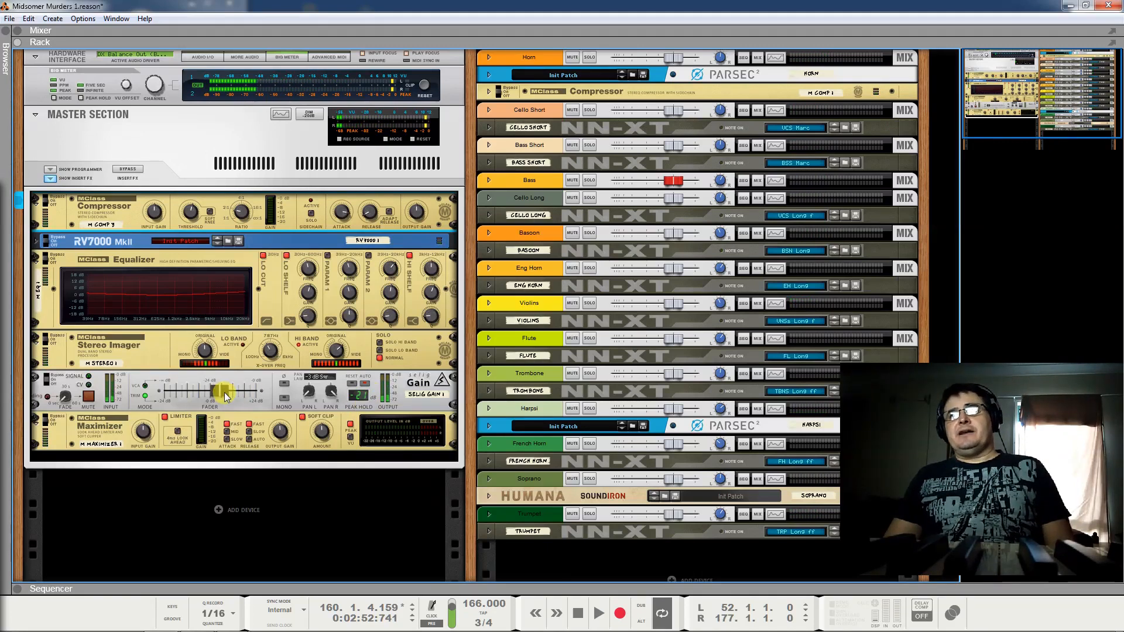
Try out the master Maximizer's Input Gain, audition the song, and switch on the Maximizer's 4 ms Look Ahead.
click(145, 434)
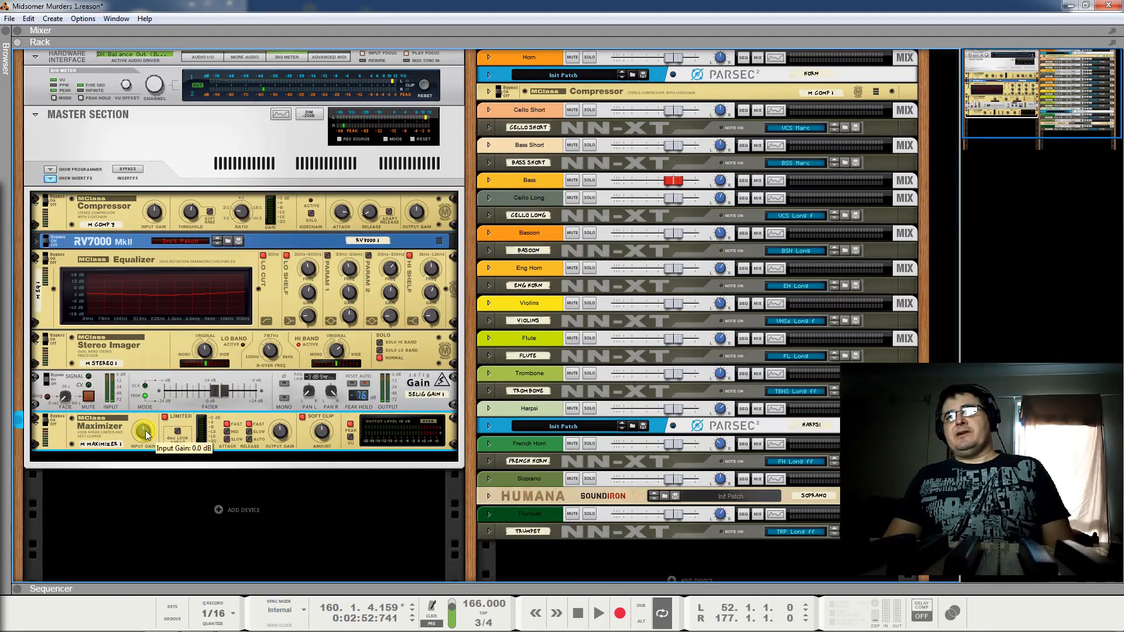
drag(145, 434, 165, 304)
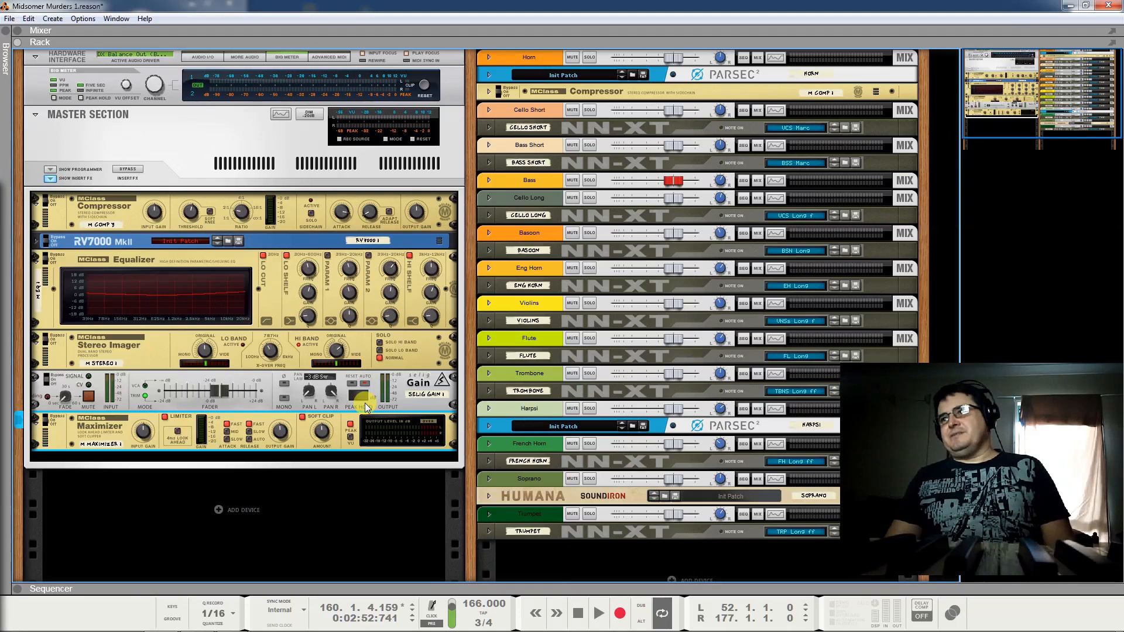
key(space)
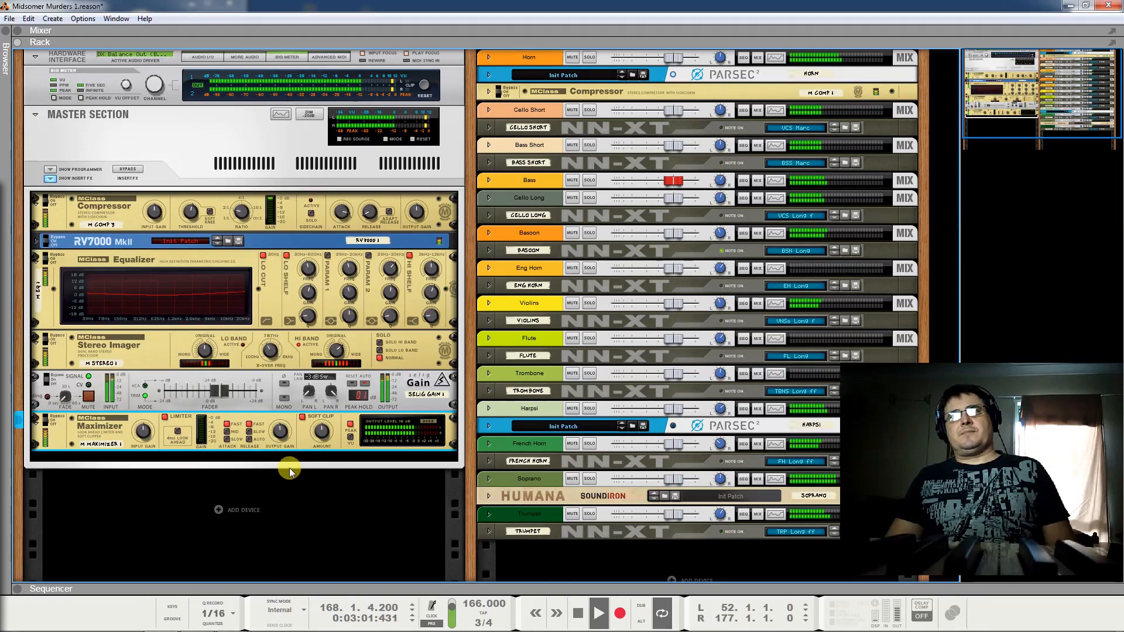
click(302, 417)
click(177, 430)
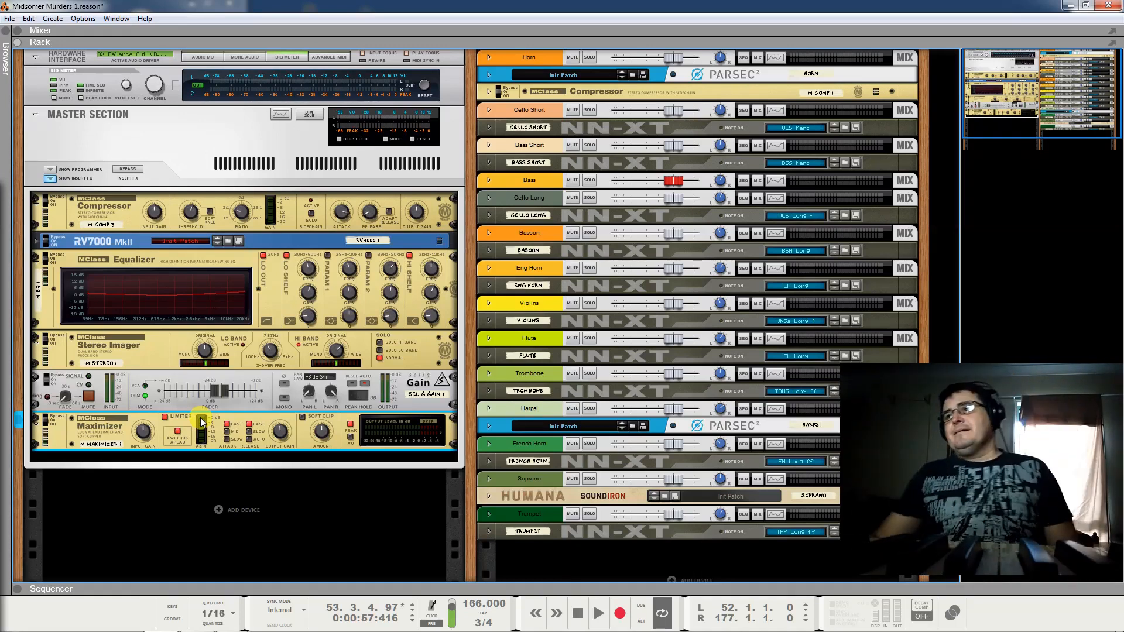
Push the Selig Gain's Trim Gain to 24.0 dB, audition the overdriven signal, and lower the trim to its previous level.
drag(222, 388, 262, 392)
key(space)
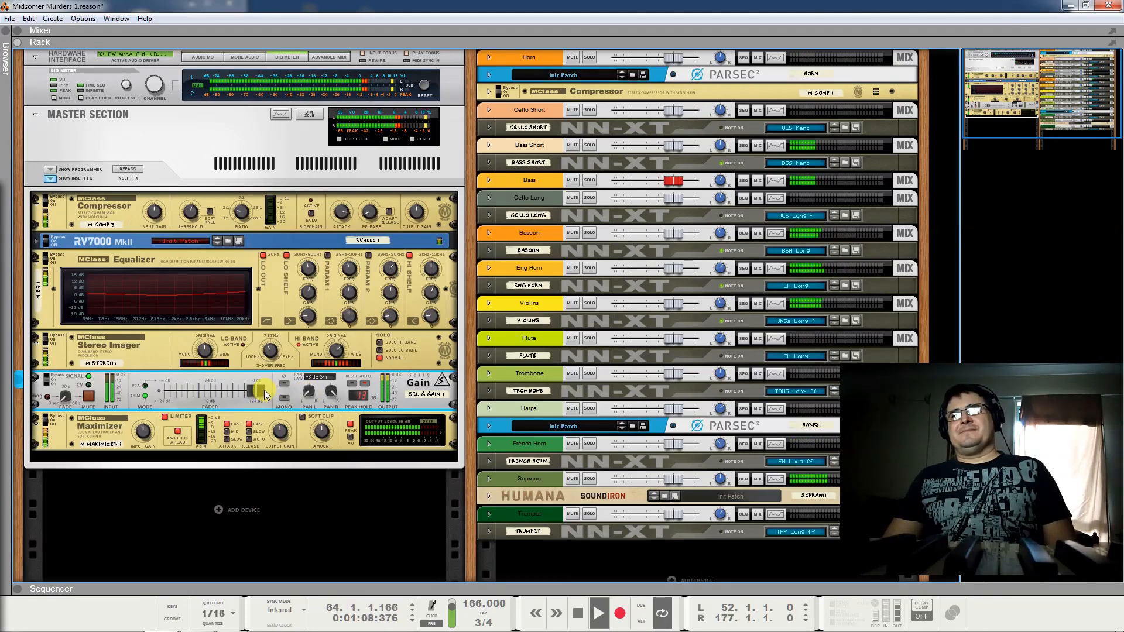
key(space)
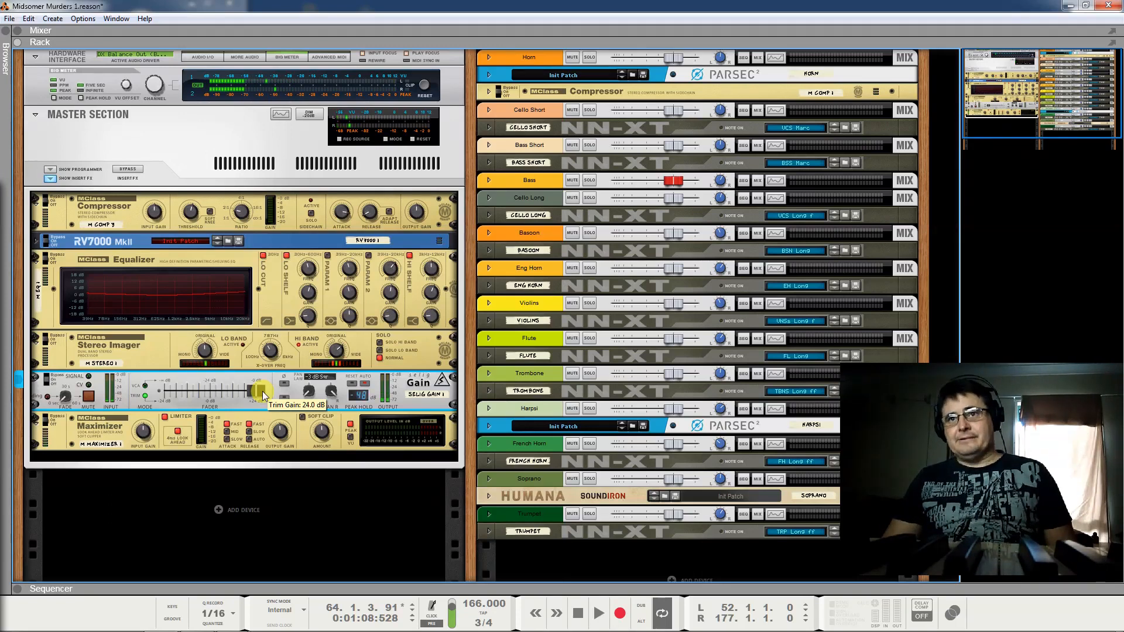
drag(262, 396, 195, 413)
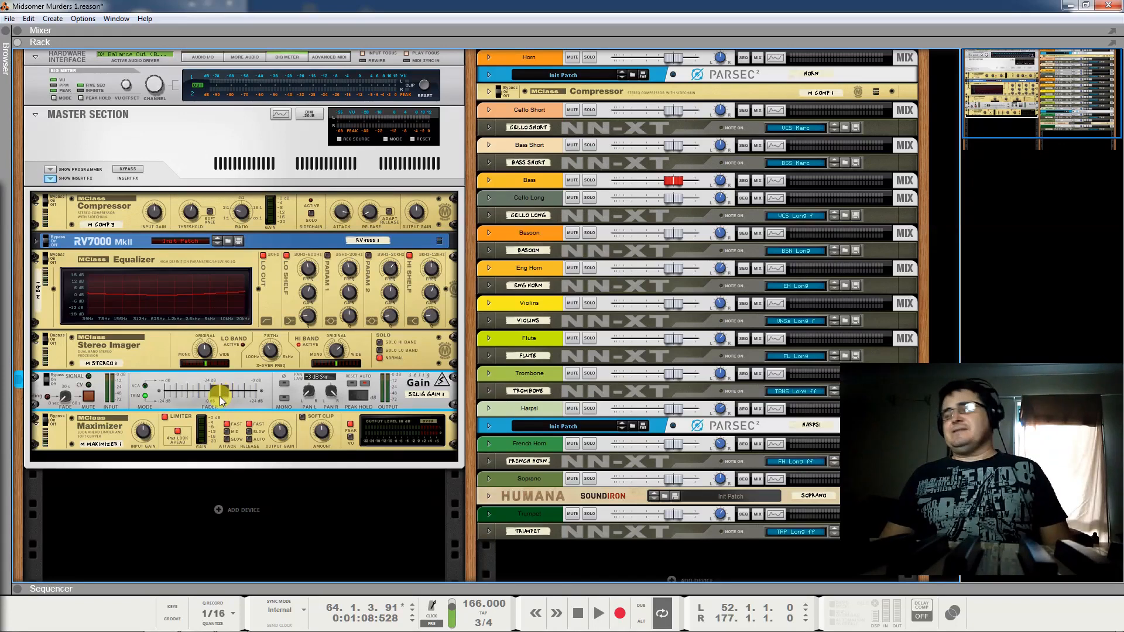
Turn on delay compensation and audition a short passage from bar 64 with the Maximizer's Look Ahead enabled.
mouse_move(220, 395)
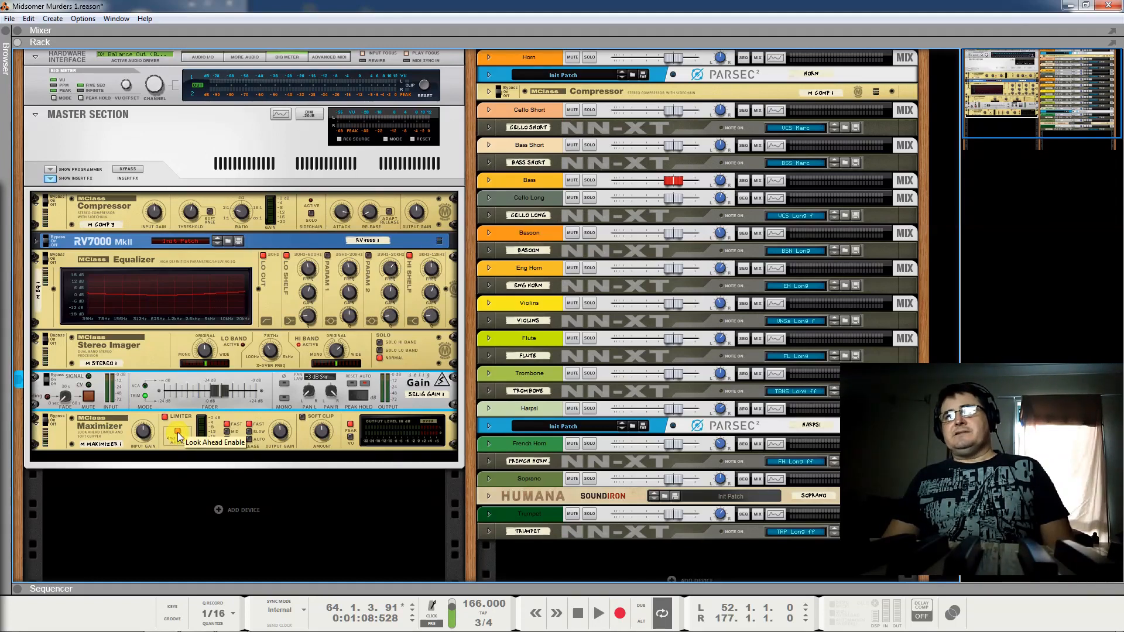
click(923, 612)
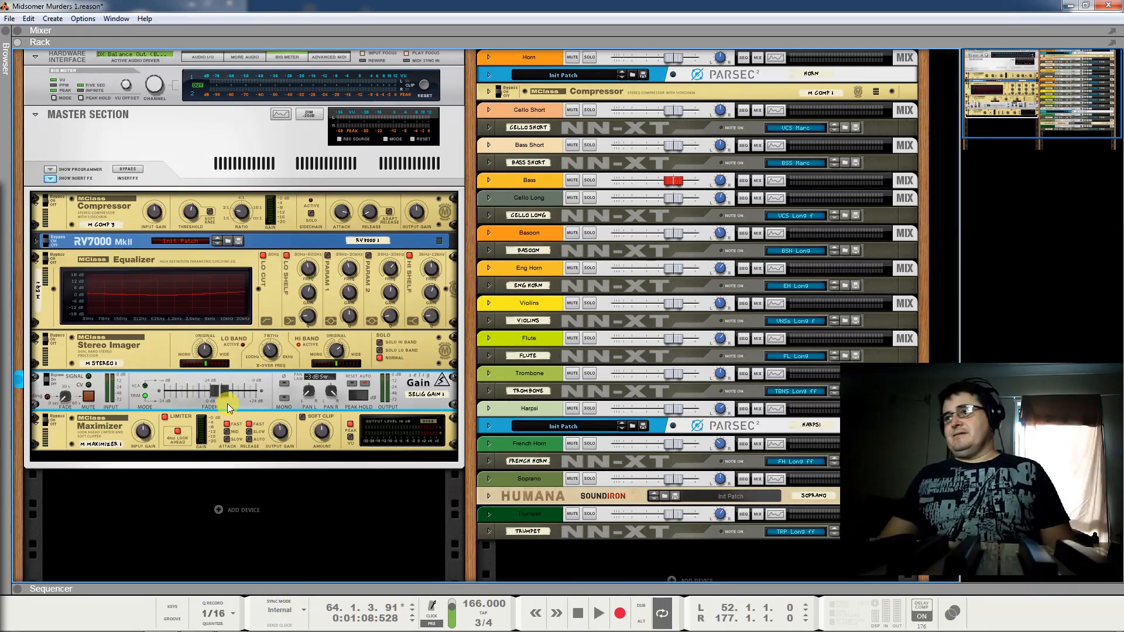
key(space)
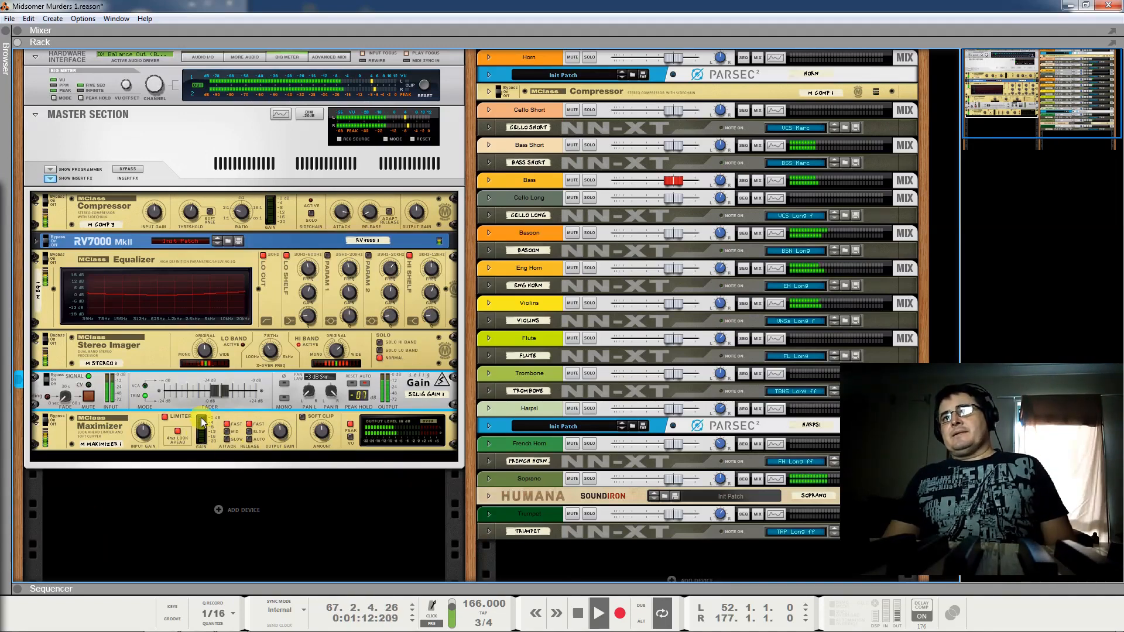
key(space)
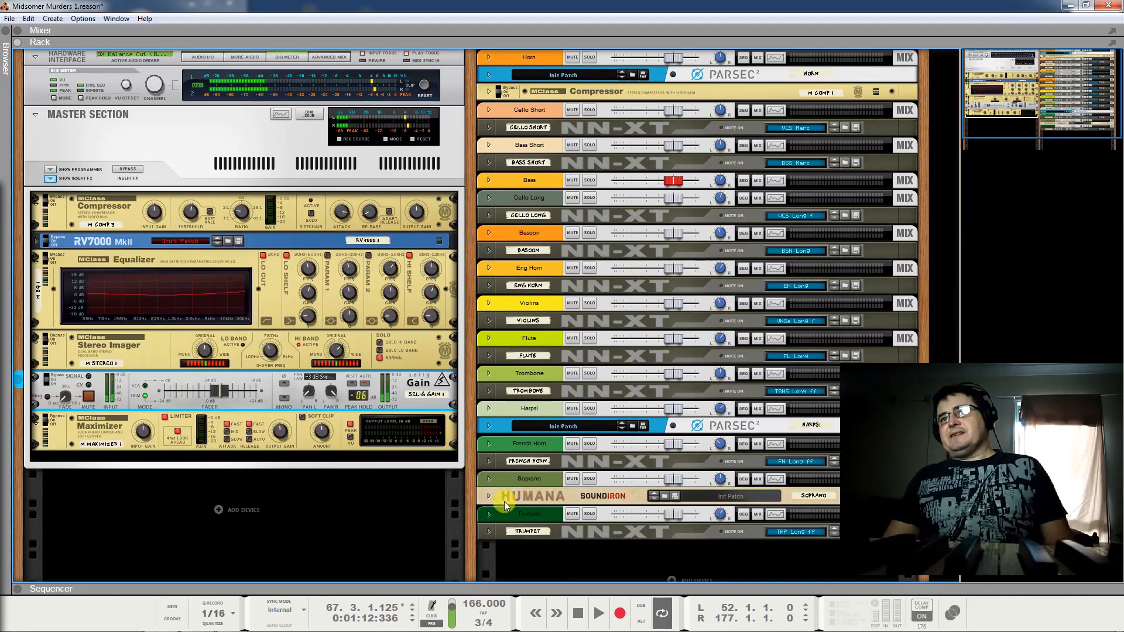
During playback, set the left loop locator to bar 145 in the sequencer and audition the song from there in the full rack view.
click(321, 438)
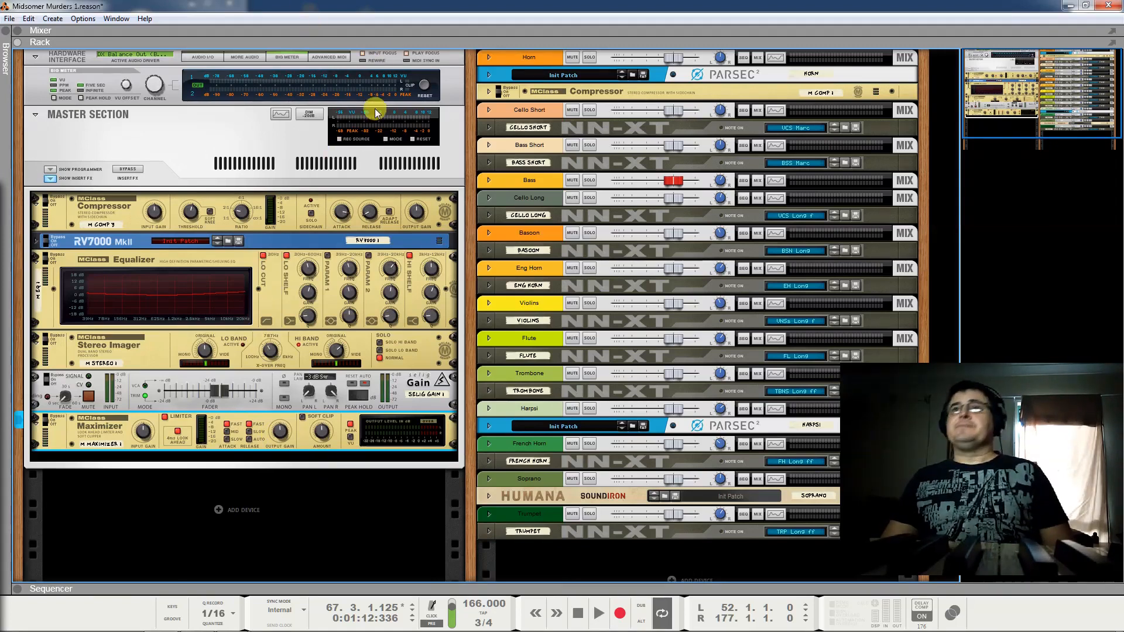
key(space)
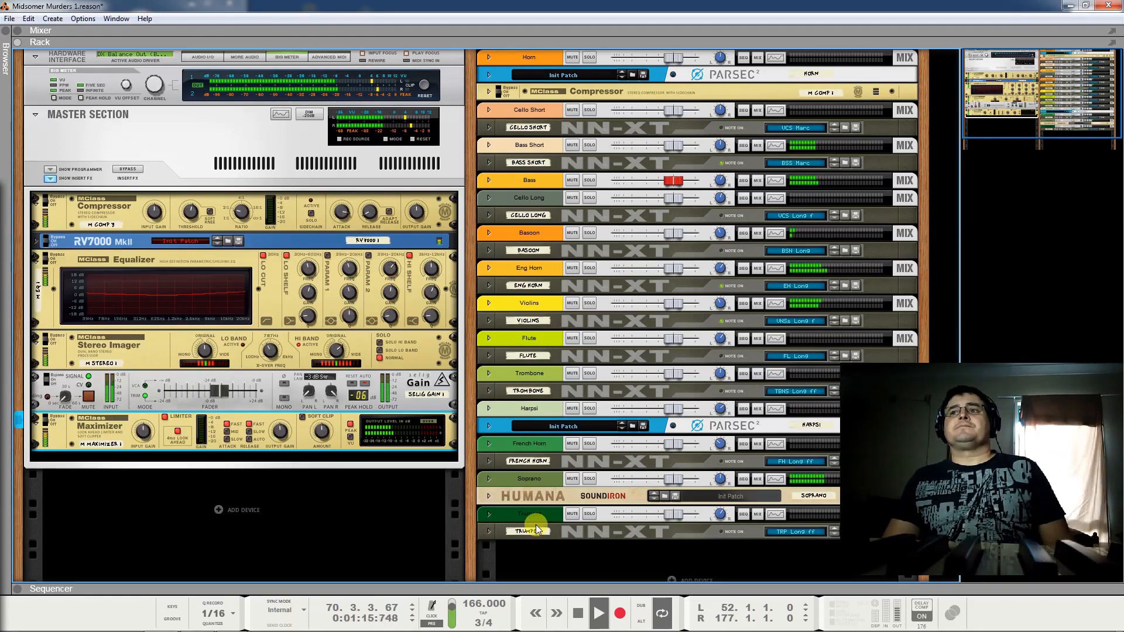
click(17, 589)
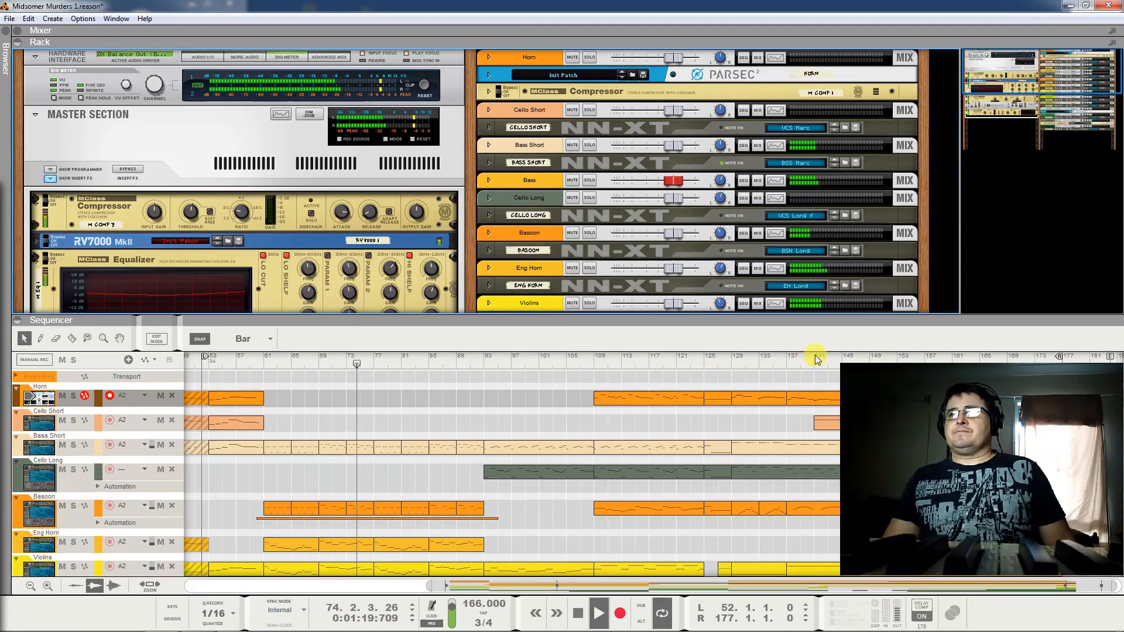
drag(497, 588, 705, 585)
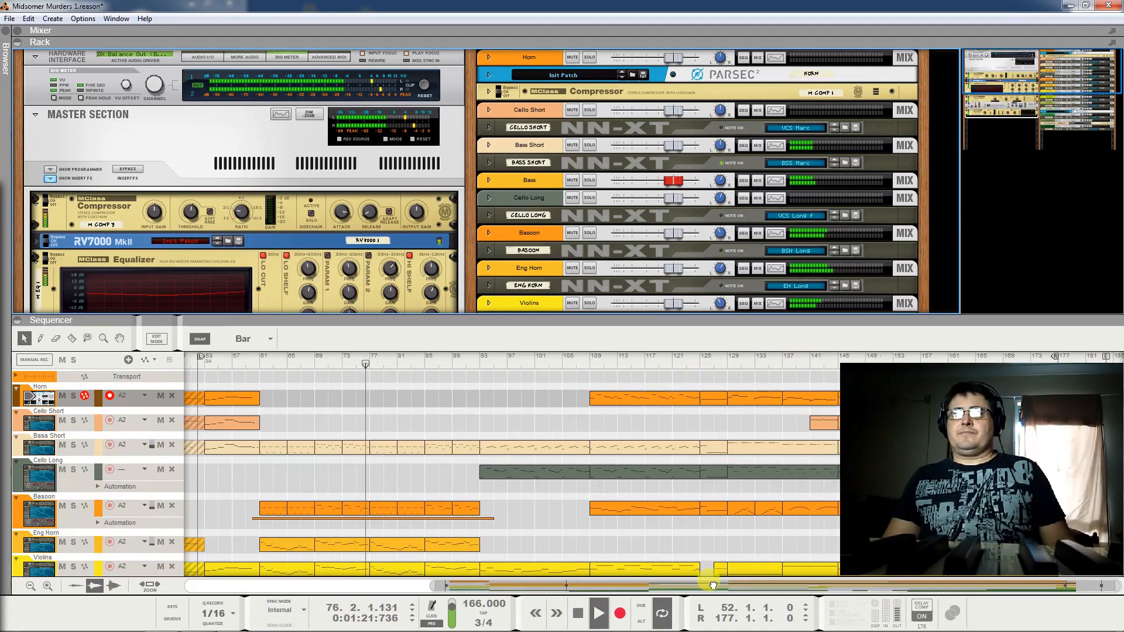
ctrl+click(838, 357)
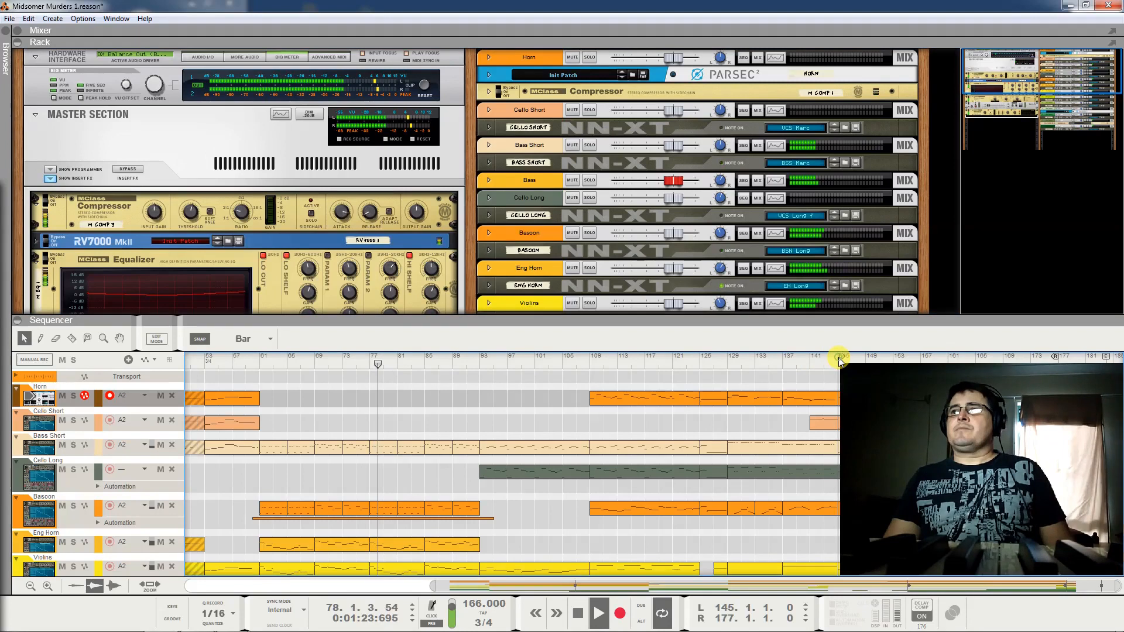
click(837, 360)
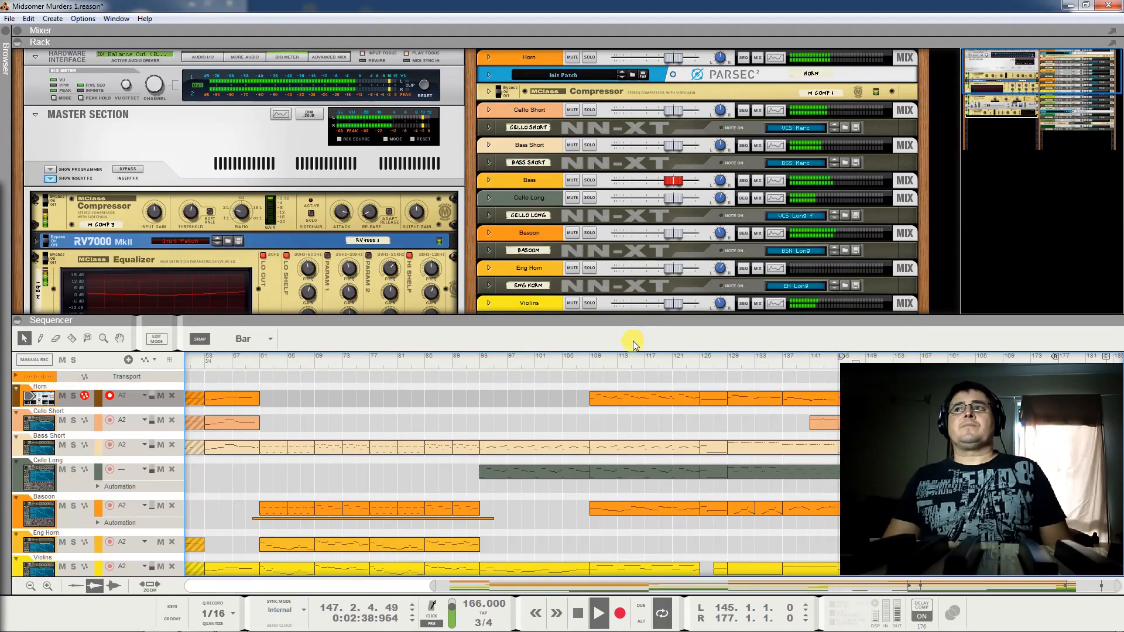
click(17, 321)
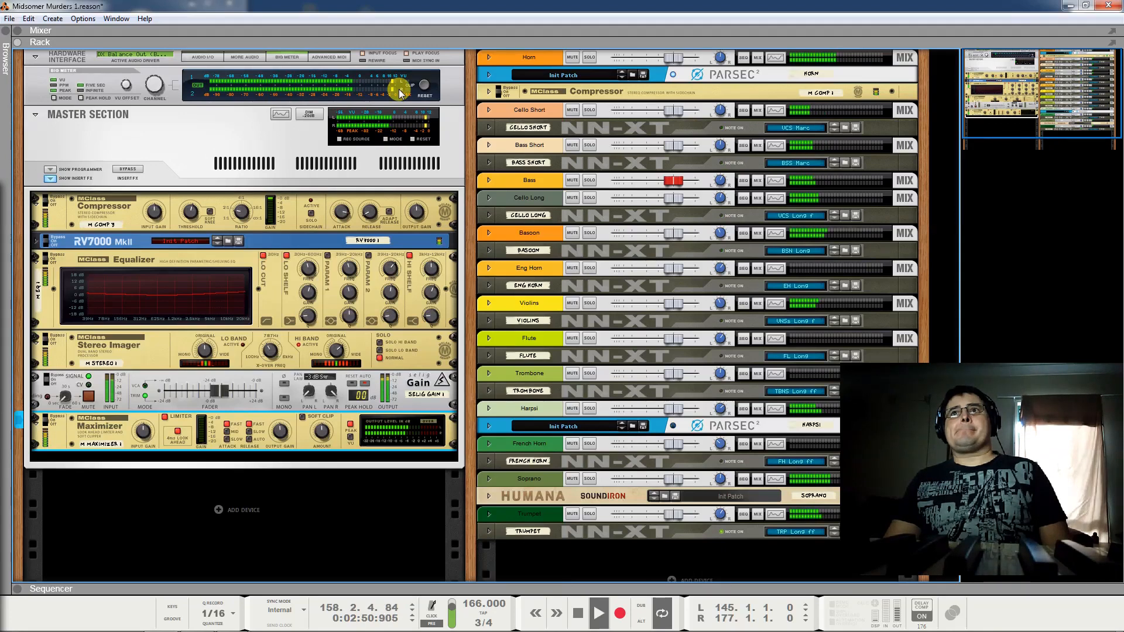
key(space)
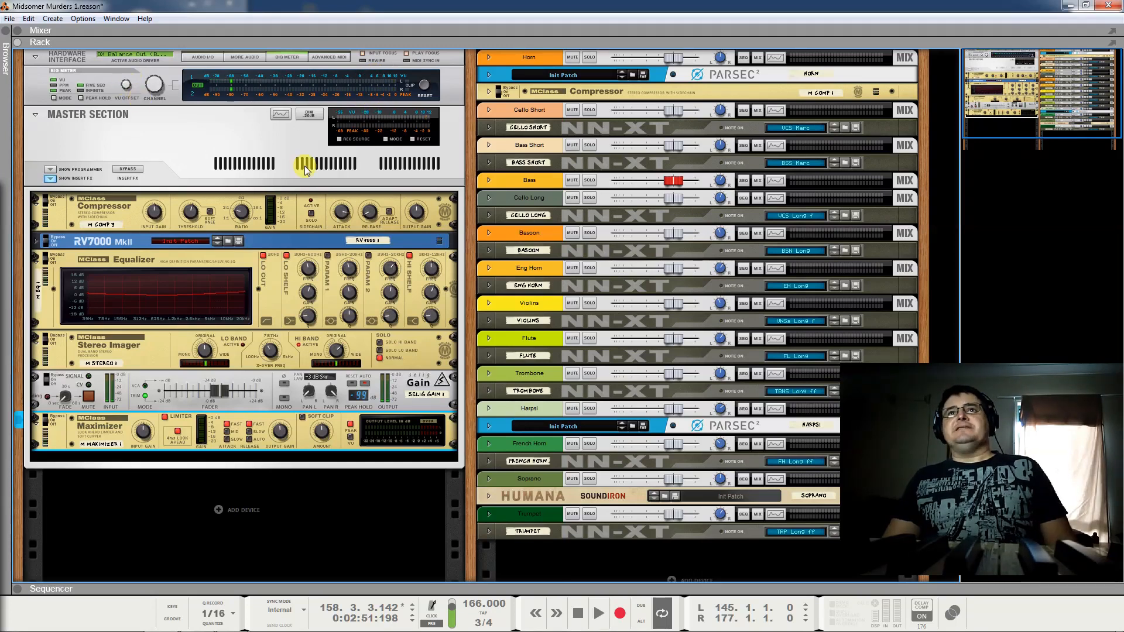
Switch the Big Meter's mode to Peak and audition the song from bar 158 to check the output level.
click(53, 99)
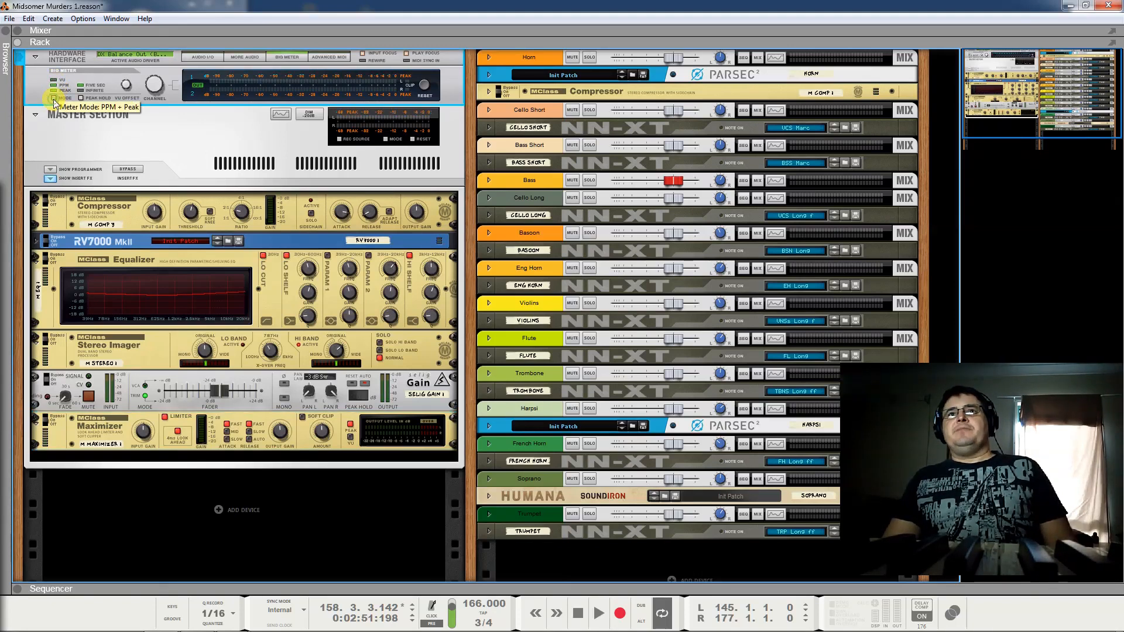
click(54, 98)
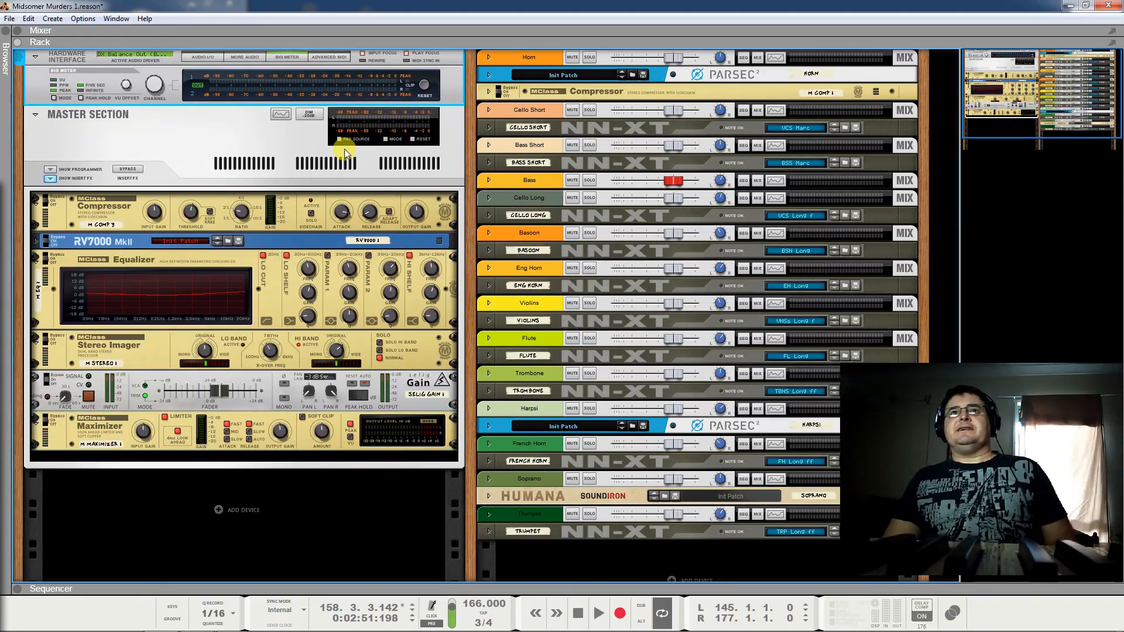
key(space)
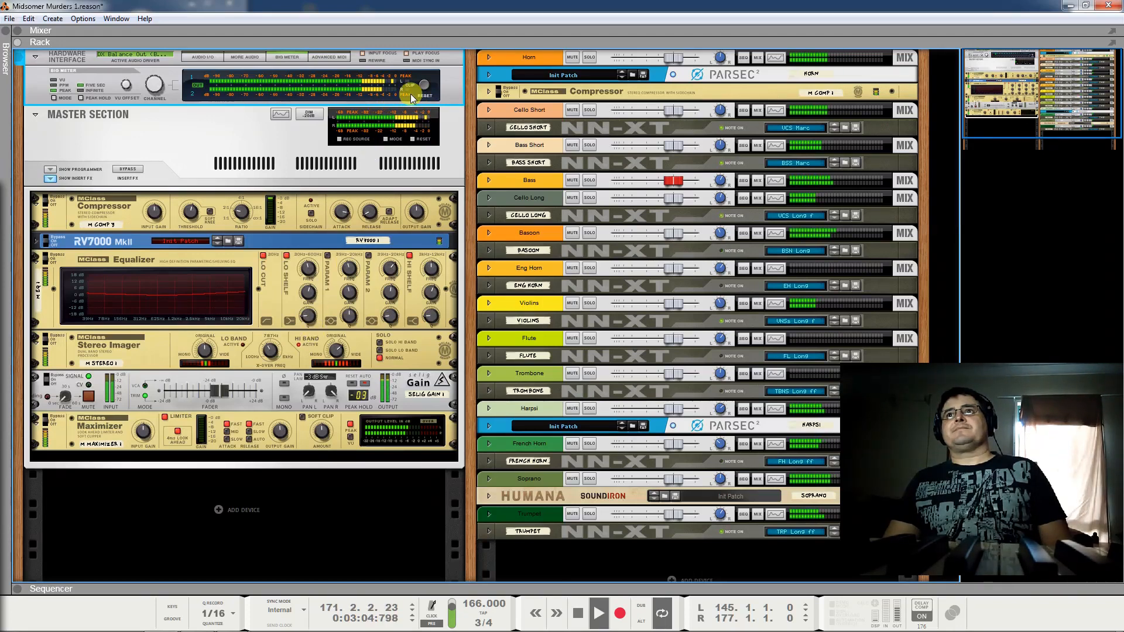
key(space)
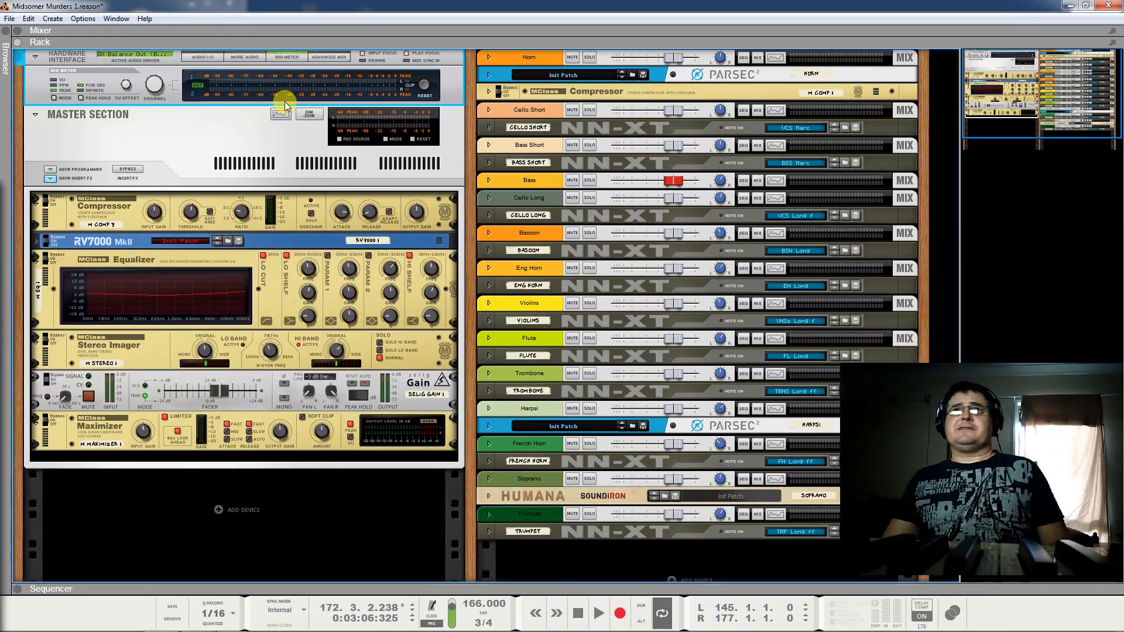
Switch the Big Meter's mode to VU and audition two short passages of the looped section starting at bar 145.
click(55, 99)
click(54, 99)
click(54, 100)
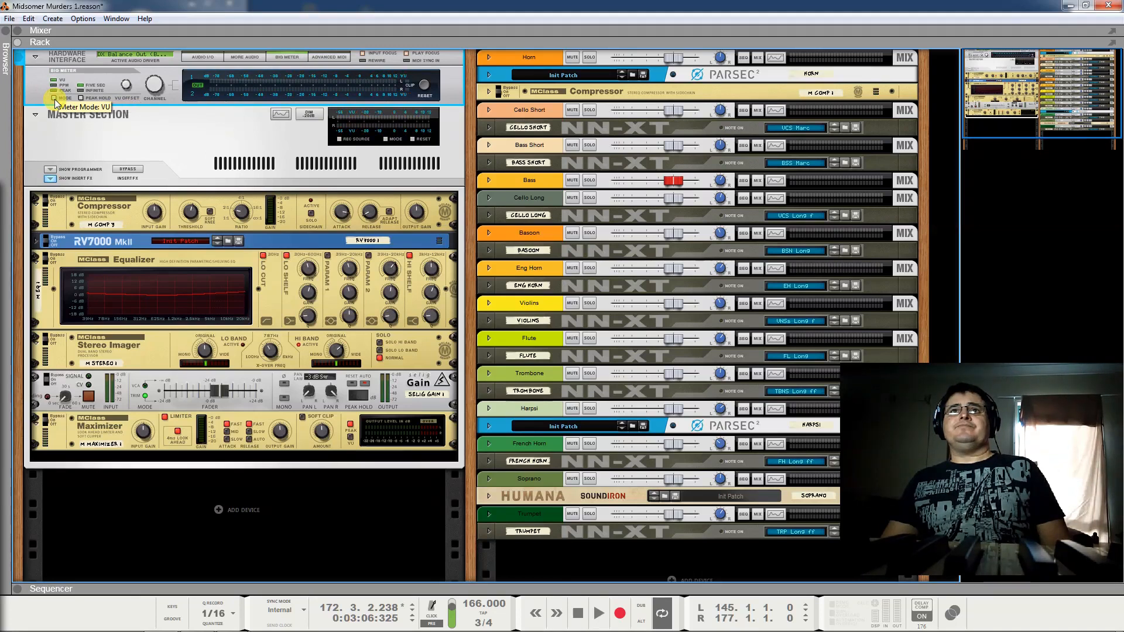
key(space)
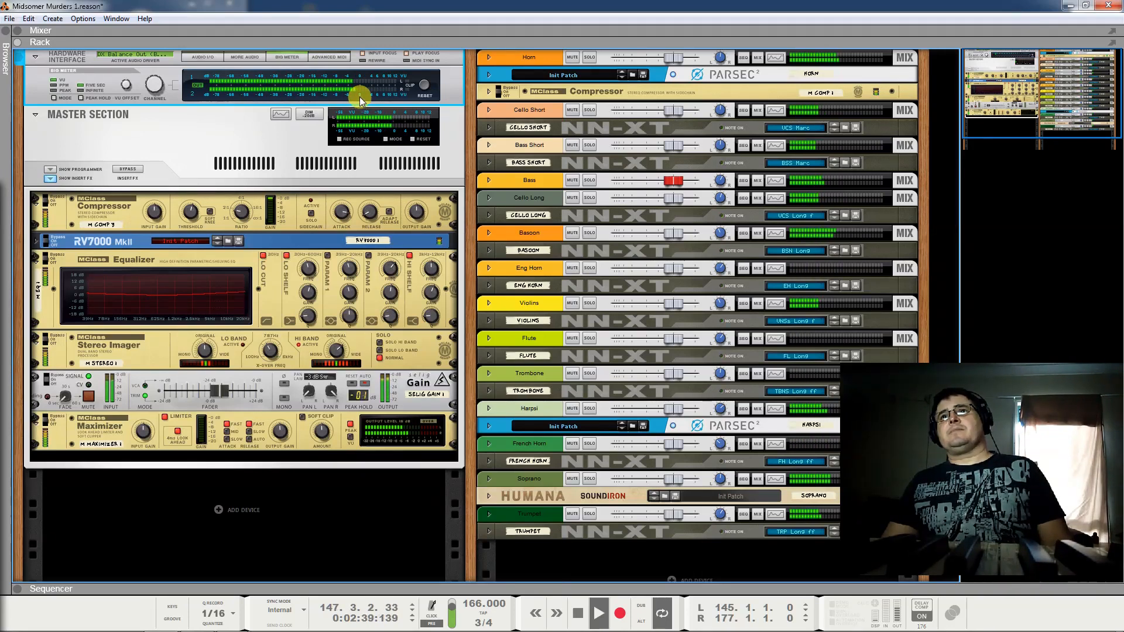
key(space)
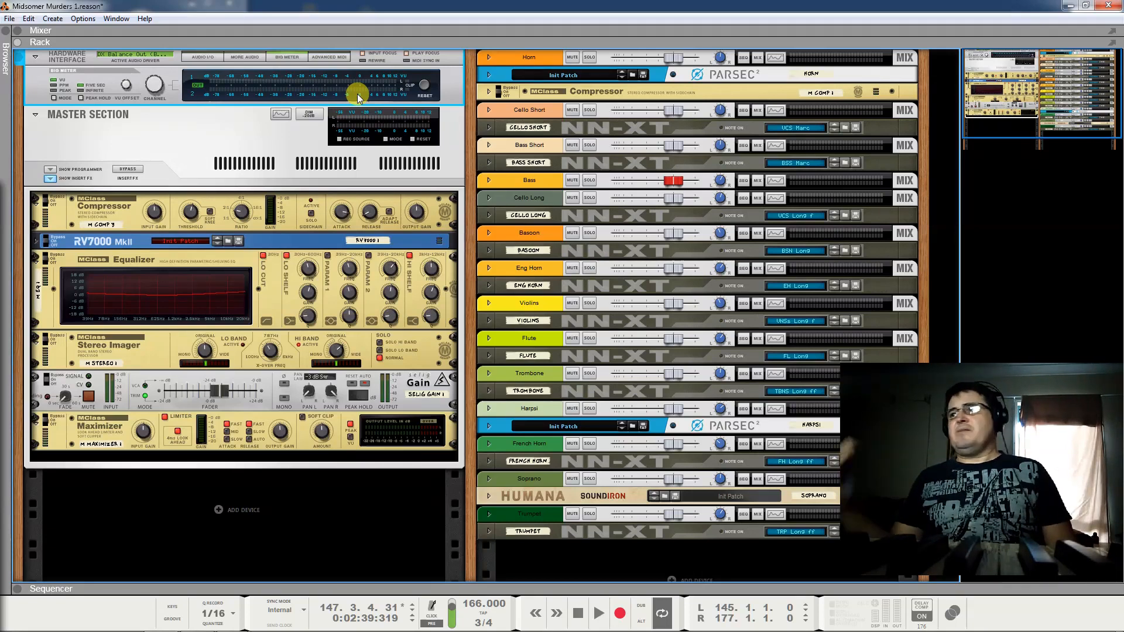
key(space)
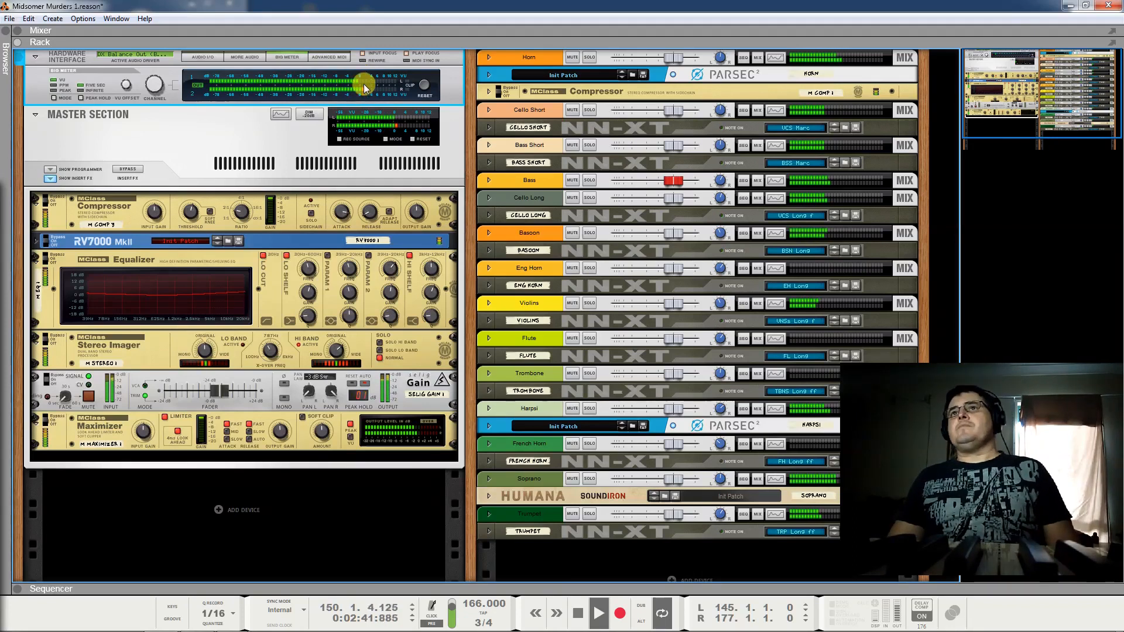
key(space)
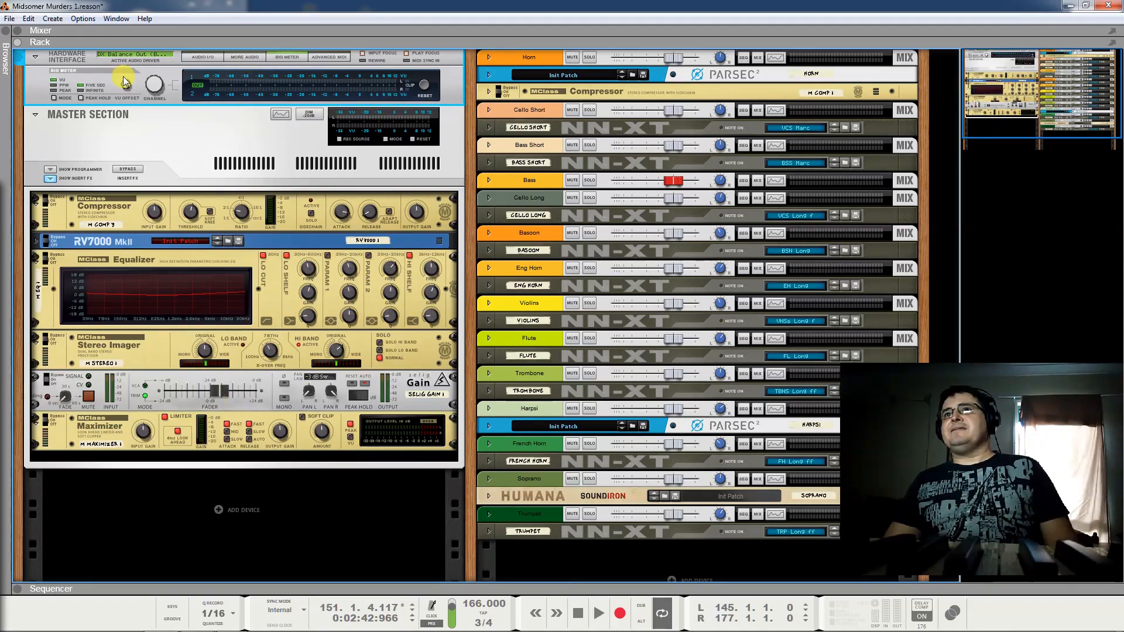
Set the Big Meter to show VU and Peak together and audition the song in short passages from bar 151.
click(54, 100)
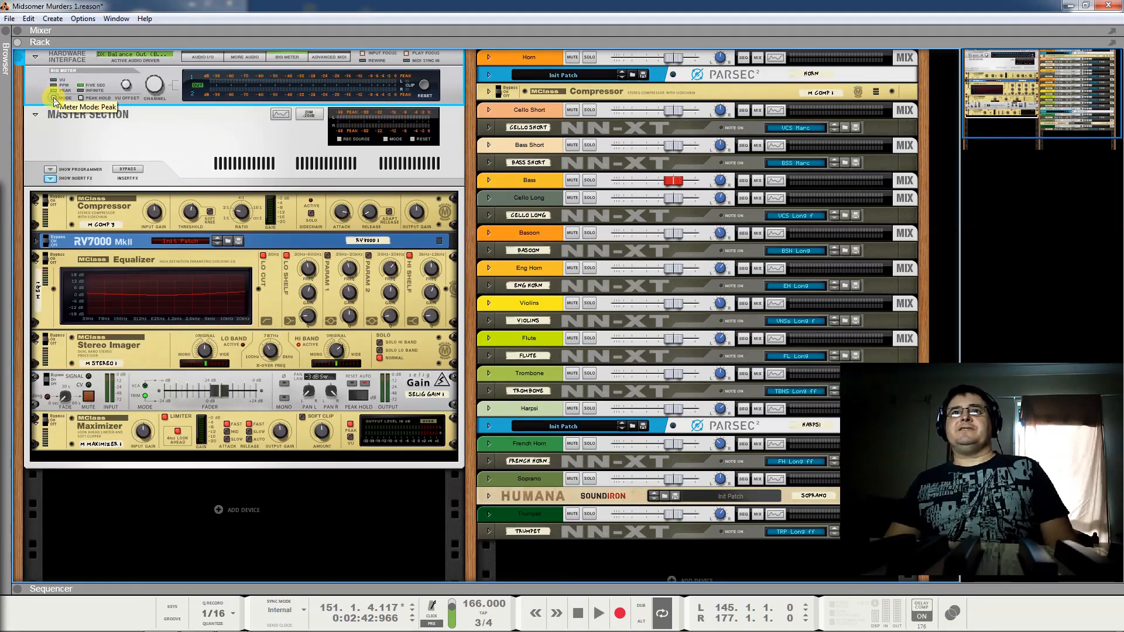
key(space)
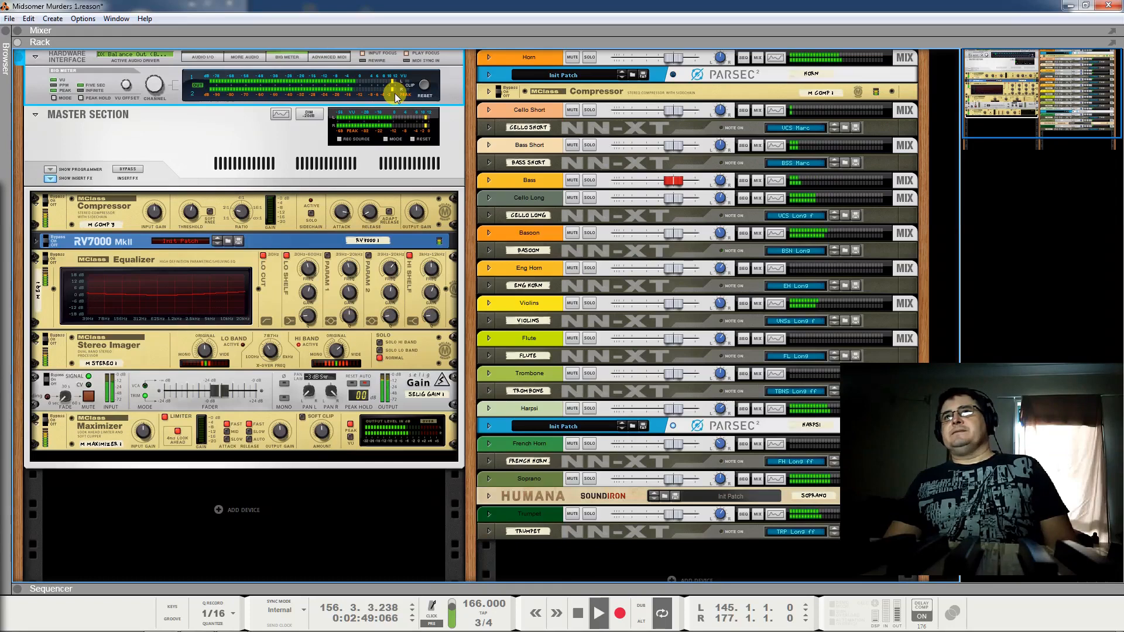
key(space)
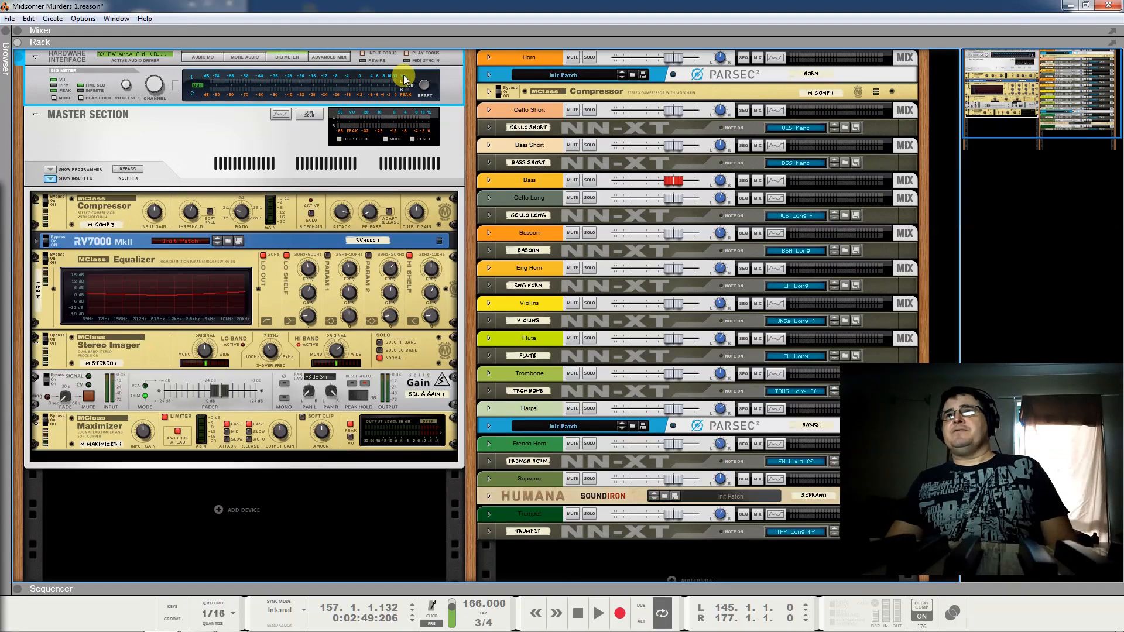
key(space)
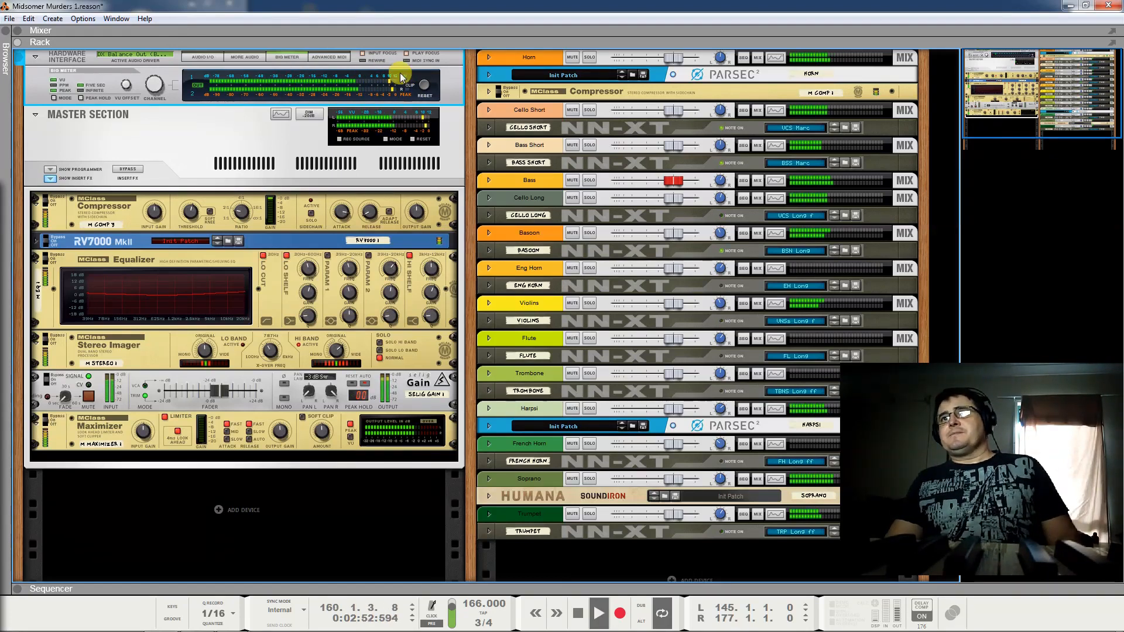
key(space)
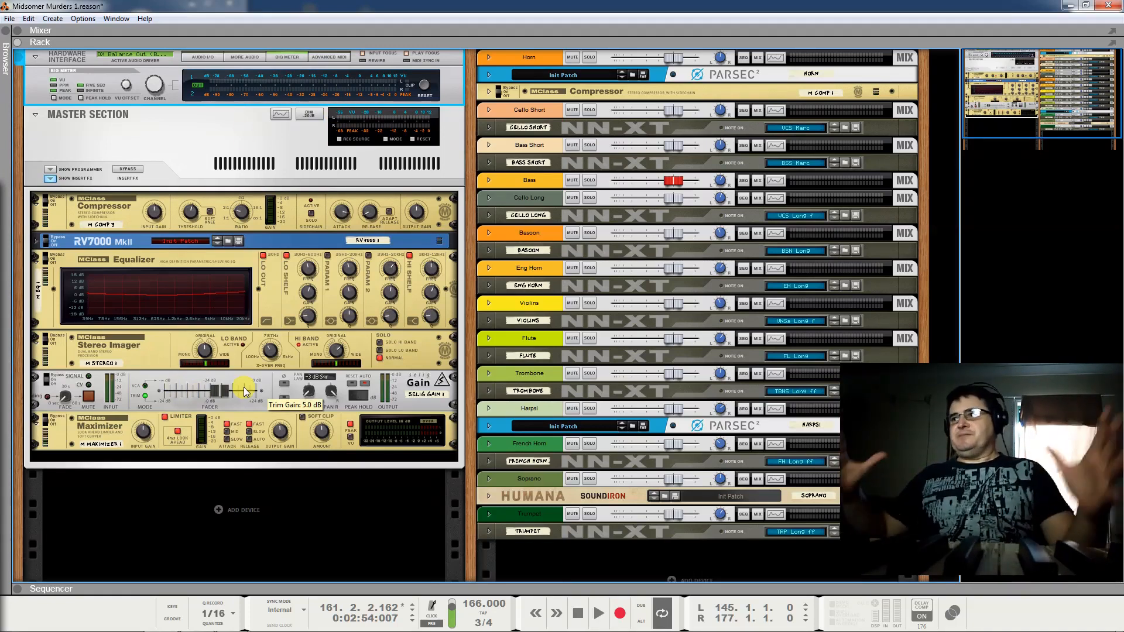
Resume playback from bar 161, push the Selig Gain's Trim Gain fader to its maximum, audition the louder signal, and restore the previous trim level.
key(space)
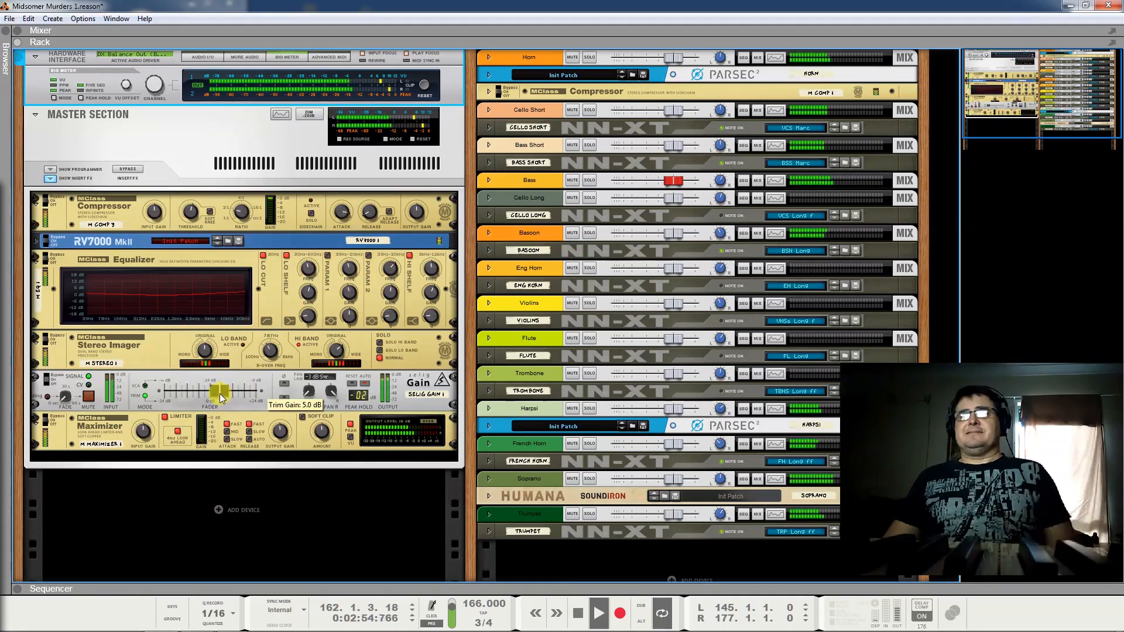
drag(240, 392, 264, 396)
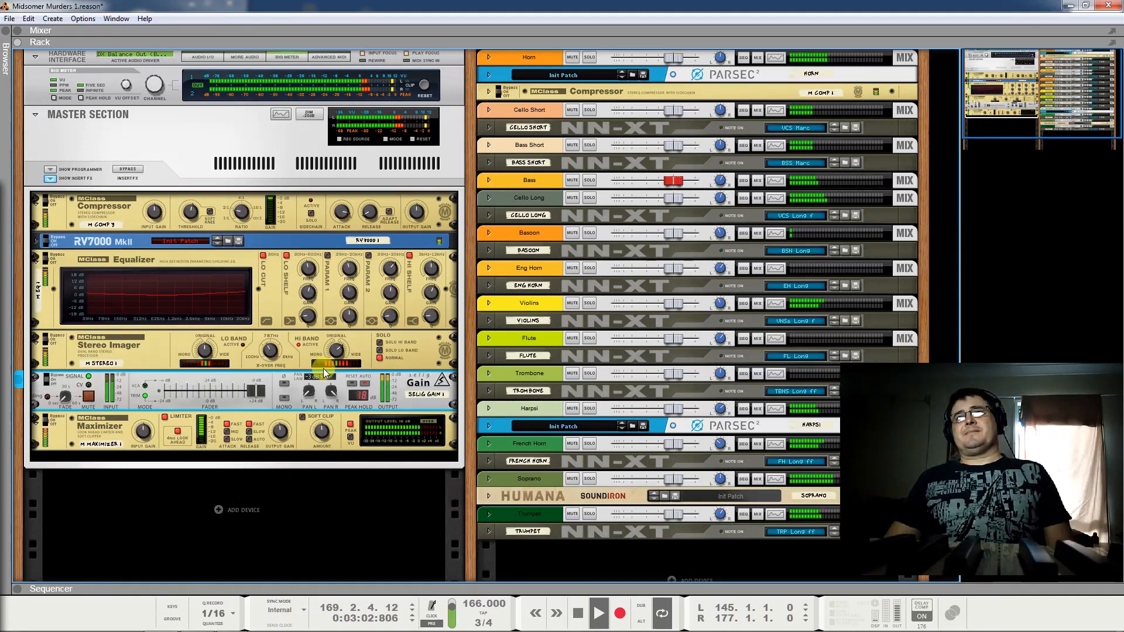
key(space)
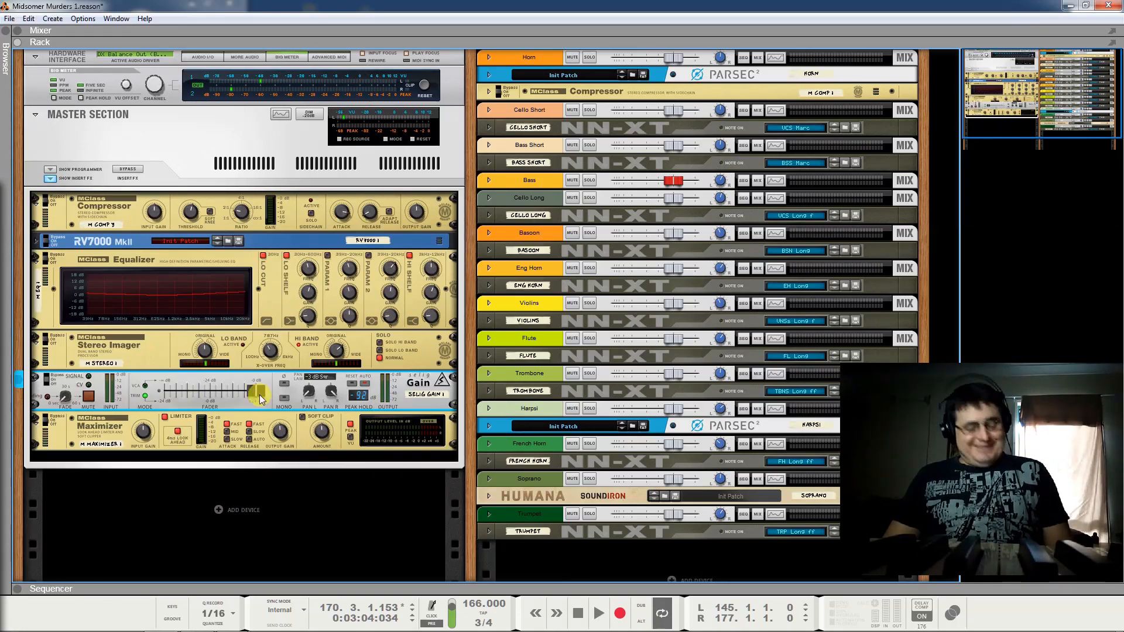
drag(259, 394, 214, 386)
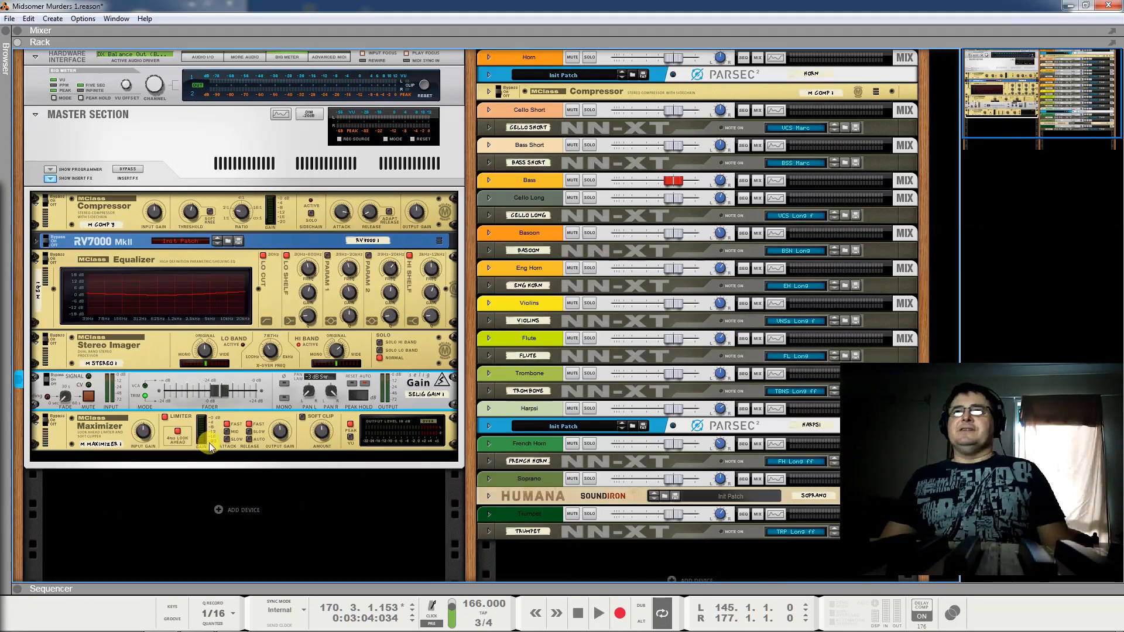
Inspect the Maximizer's Soft Clip Amount setting.
mouse_move(323, 431)
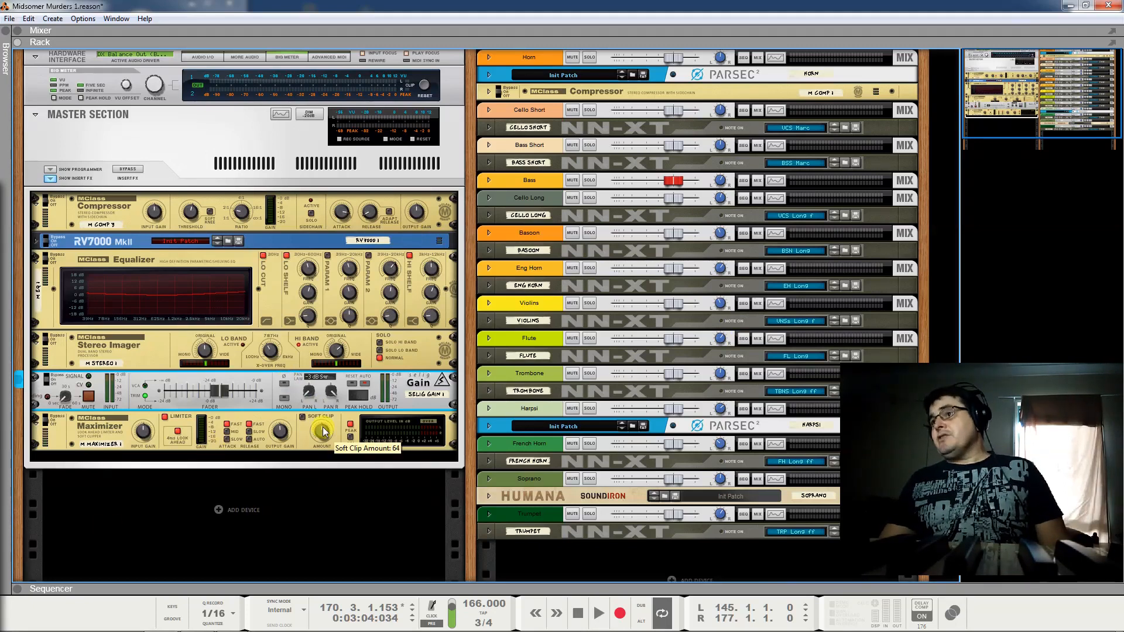